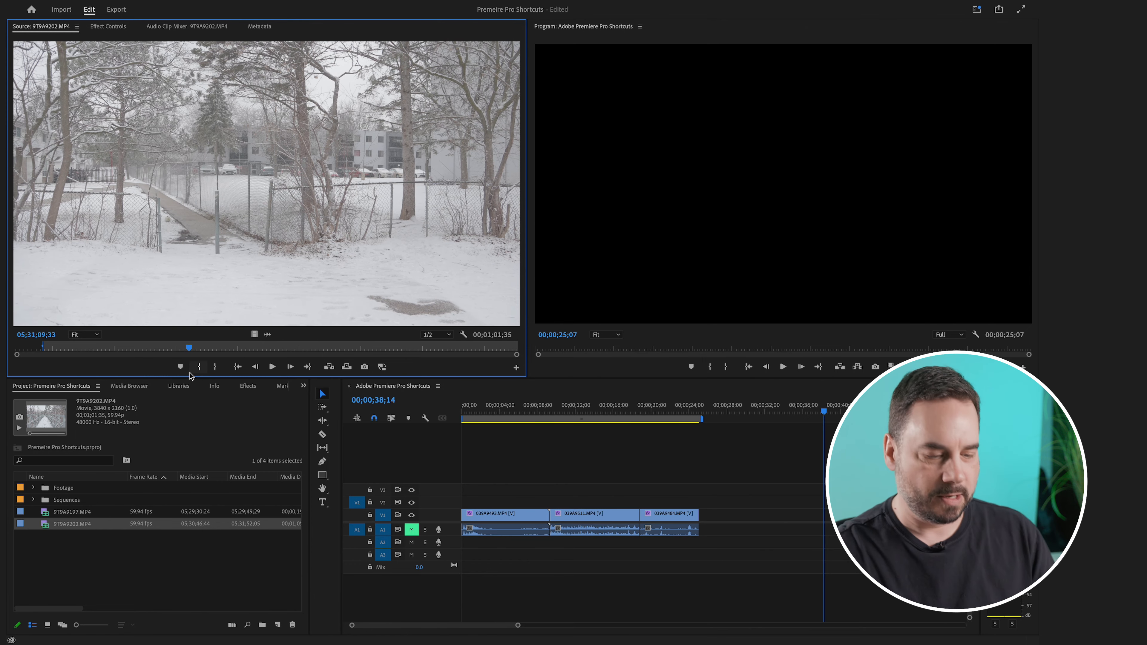
# Mark the source clip's out point at 05;31;09;33 and place the marked range on V1 and A1 at 00;00;38;14
pyautogui.press('o')
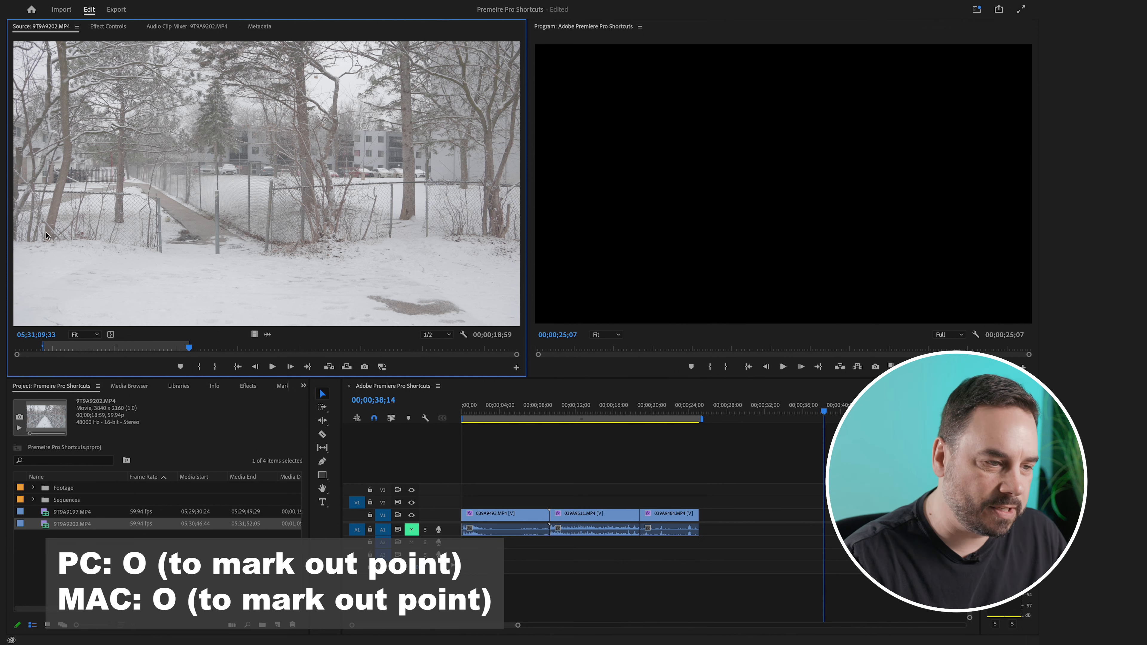
pyautogui.moveTo(753, 431); pyautogui.dragTo(828, 518)
pyautogui.press('-')
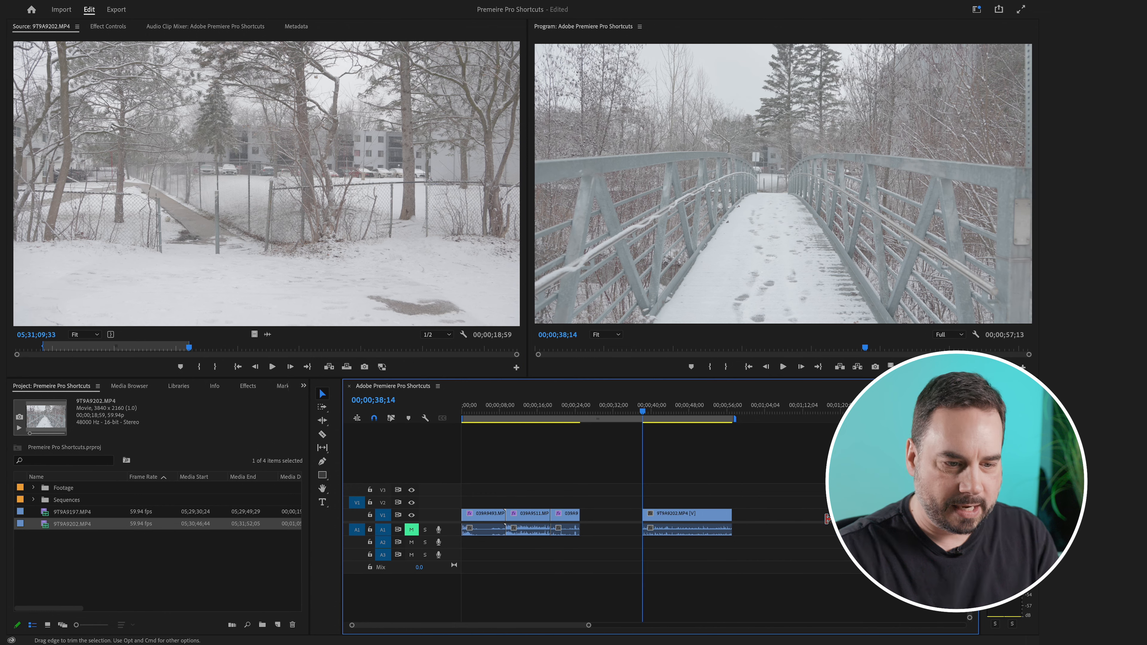
# Scrub the playhead through the sequence, then jump it to the sequence's start and end
pyautogui.moveTo(645, 414); pyautogui.dragTo(729, 415)
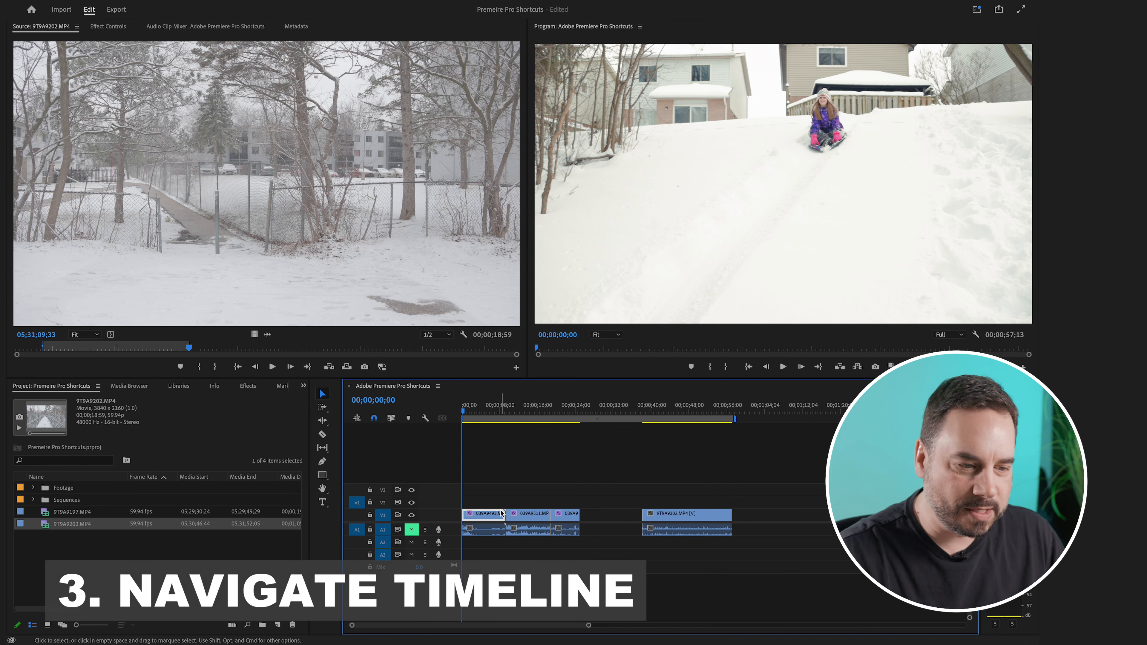
pyautogui.moveTo(480, 411); pyautogui.dragTo(565, 413)
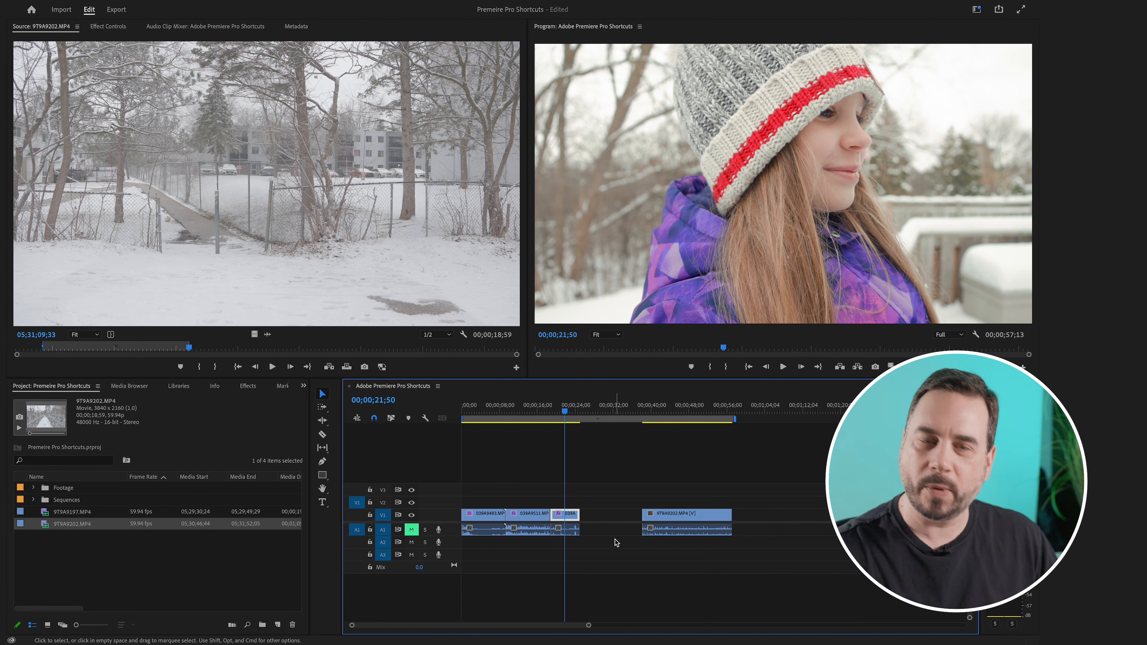
pyautogui.press('Home')
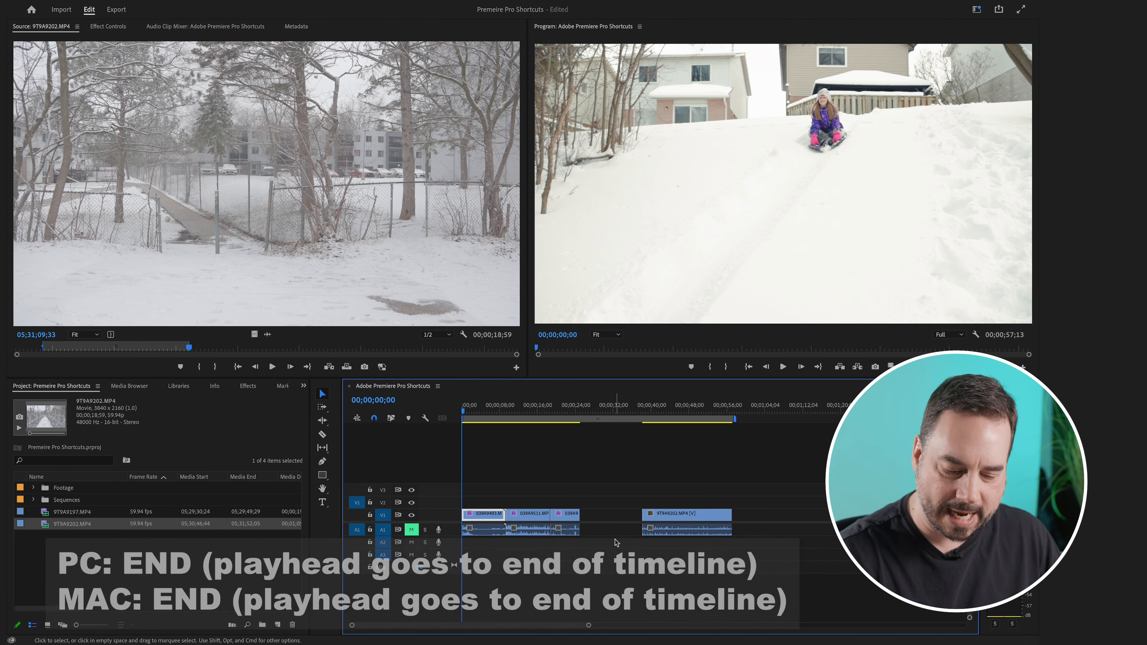
pyautogui.press('End')
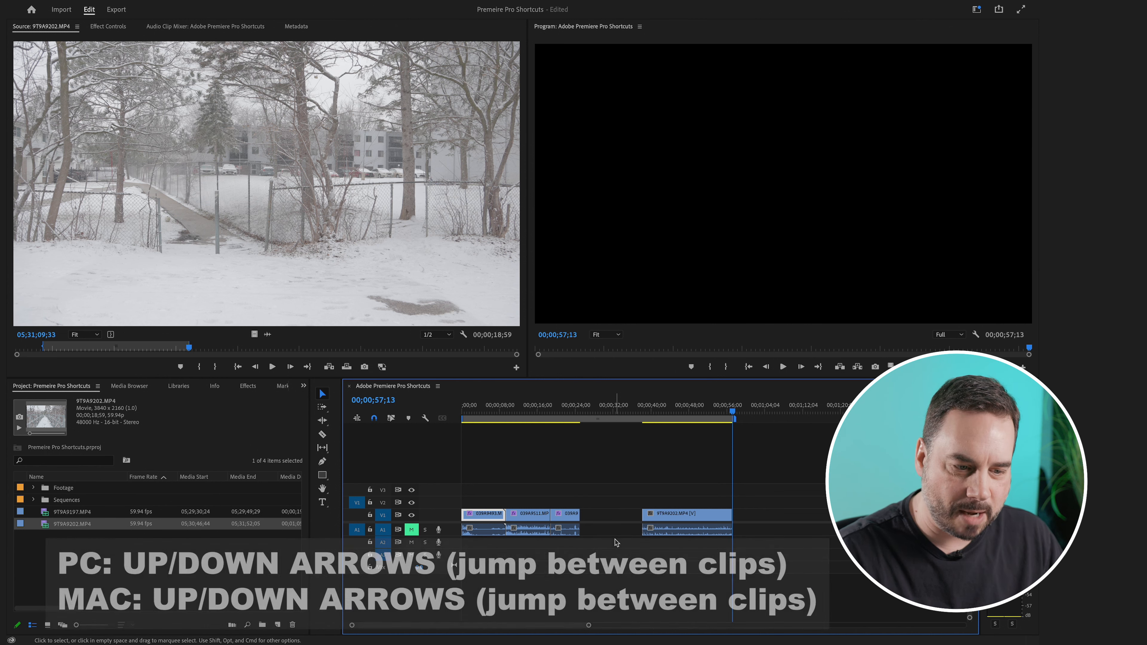
# Move the playhead back one edit point at a time from the sequence's end to its start
pyautogui.press('Up')
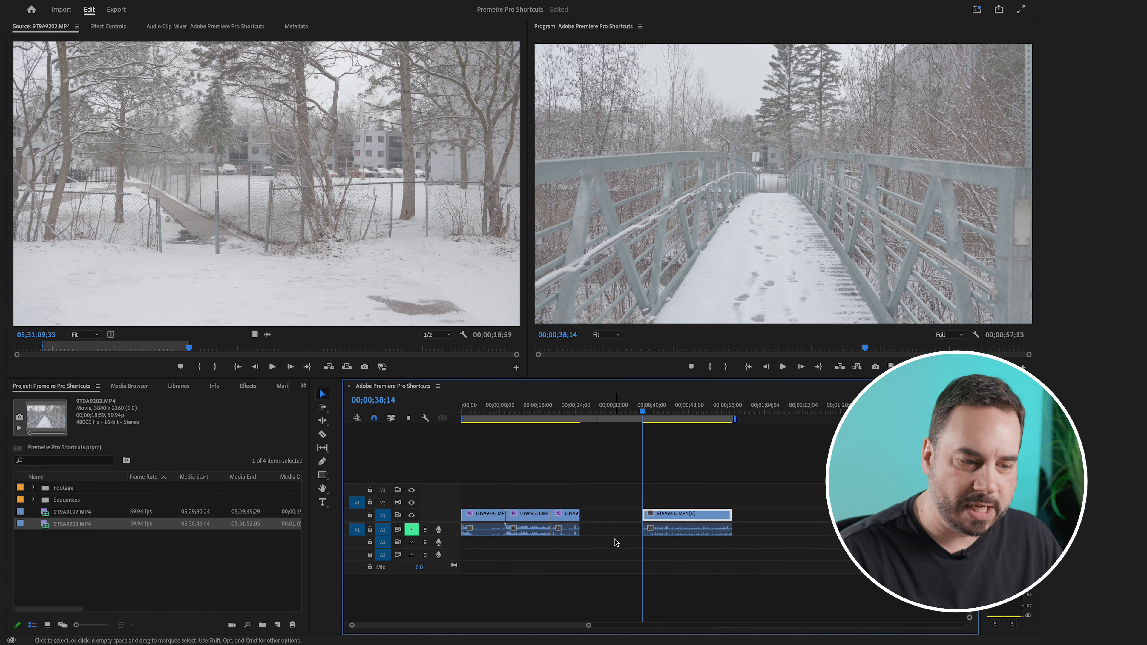
pyautogui.press('Up')
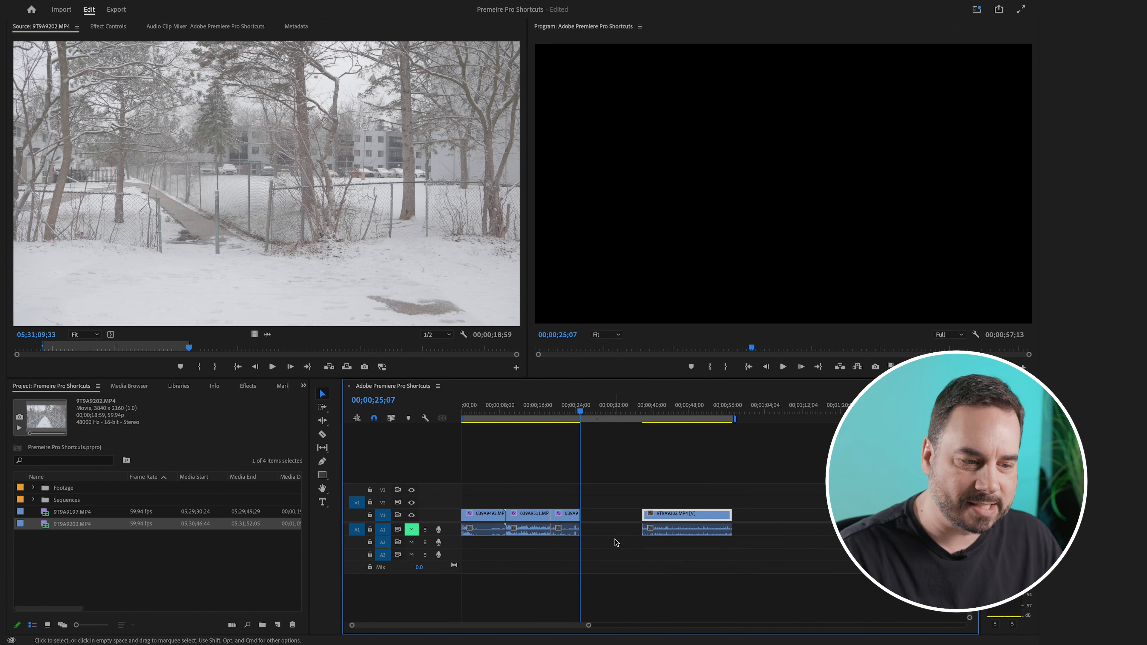
pyautogui.press('Up')
pyautogui.press('Up')
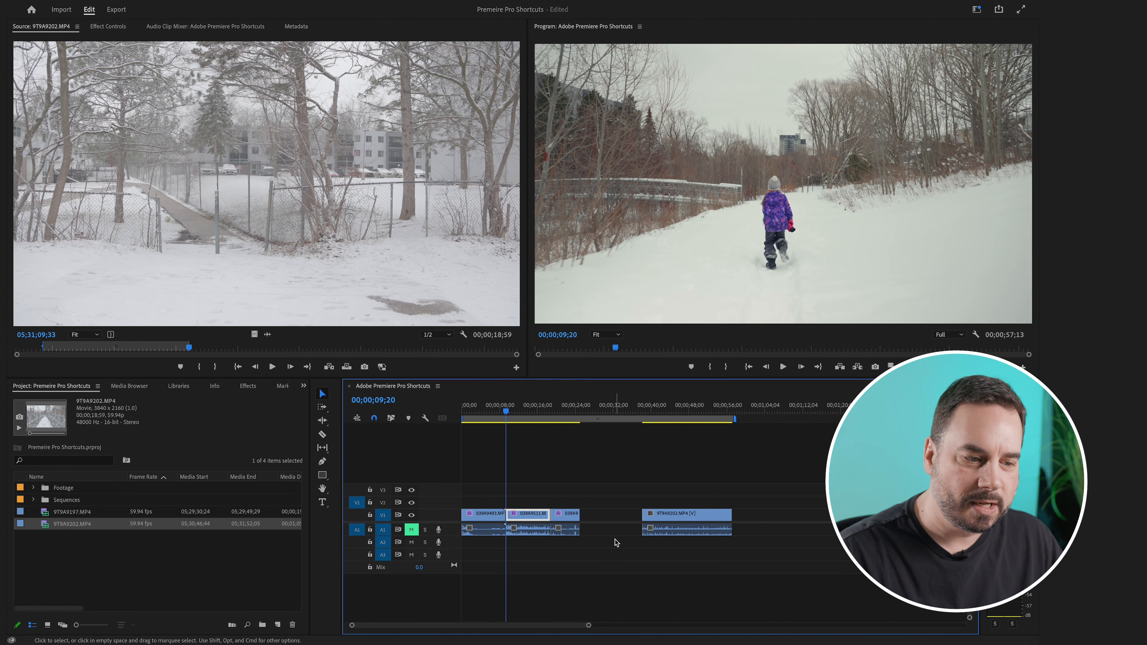
pyautogui.press('Up')
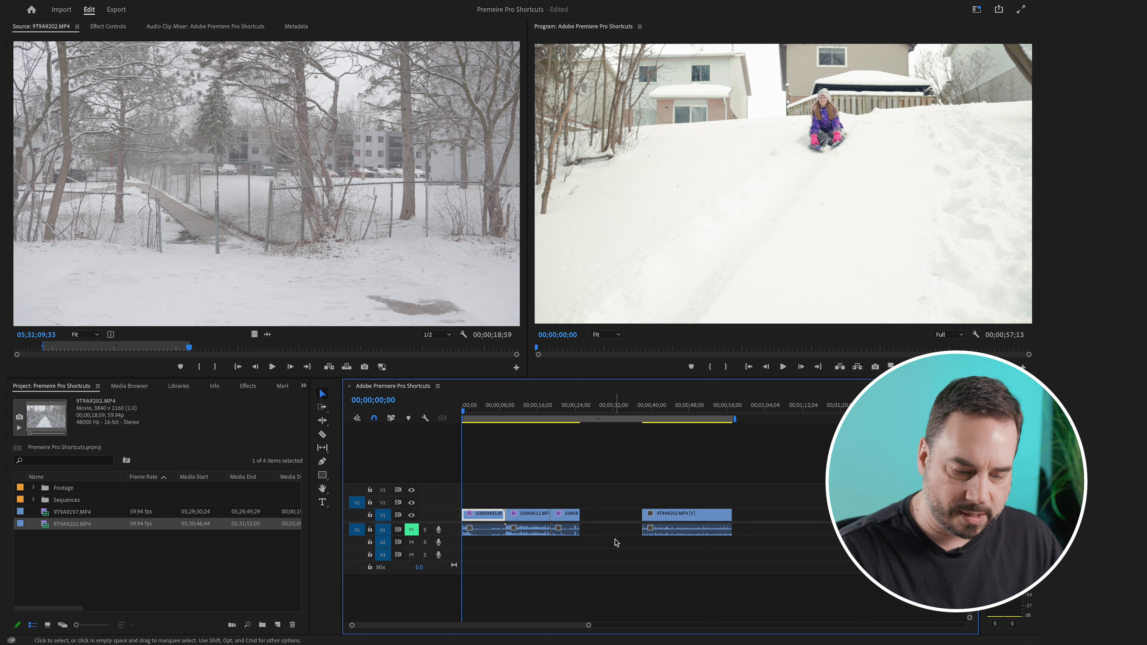
# Jump forward and back between the edit points, finishing at the third clip's start at 00;00;18;50
pyautogui.press('Down')
pyautogui.press('Down')
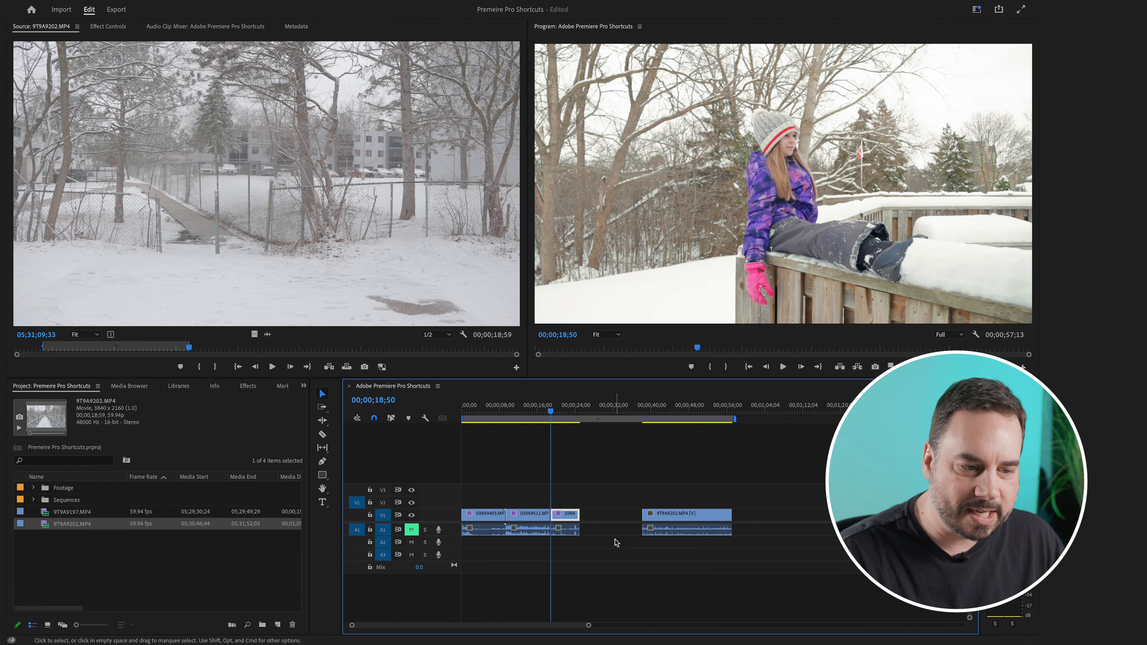
pyautogui.press('Down')
pyautogui.press('Down')
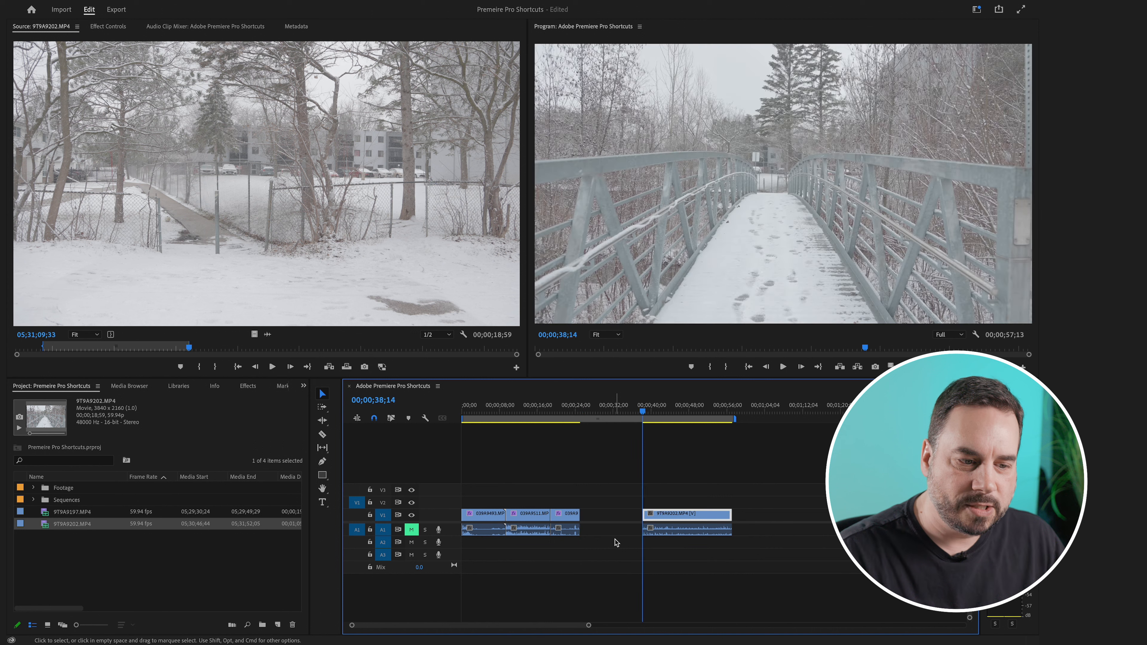
pyautogui.press('Down')
pyautogui.press('Up')
pyautogui.press('Up')
pyautogui.press('Up')
pyautogui.press('Up')
pyautogui.press('Up')
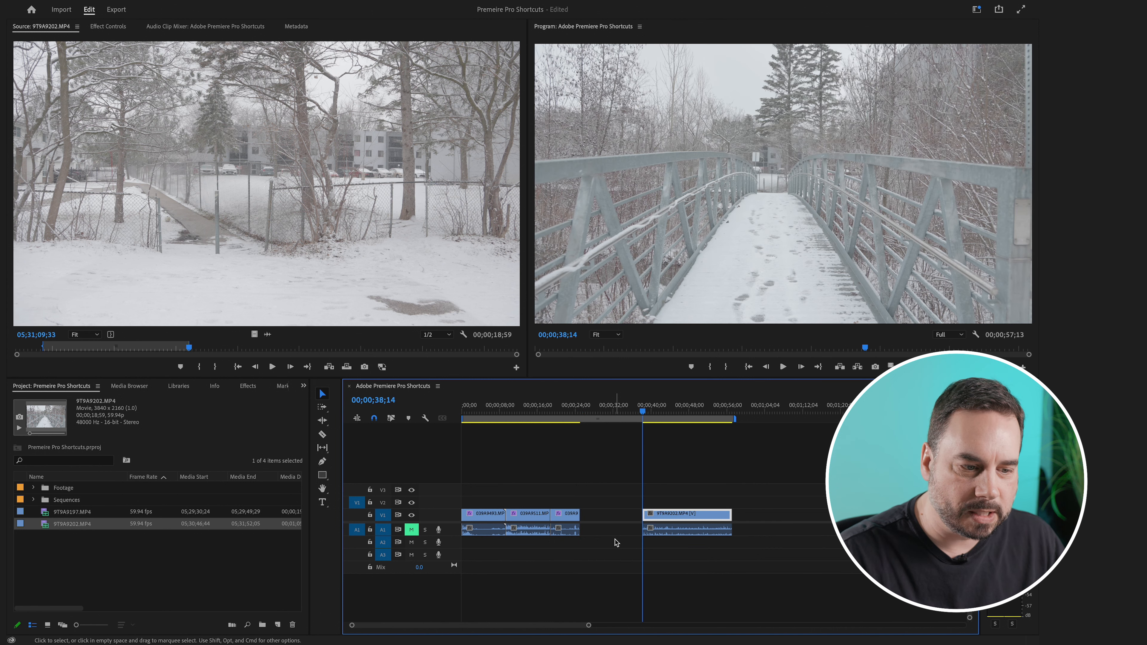
pyautogui.press('Down')
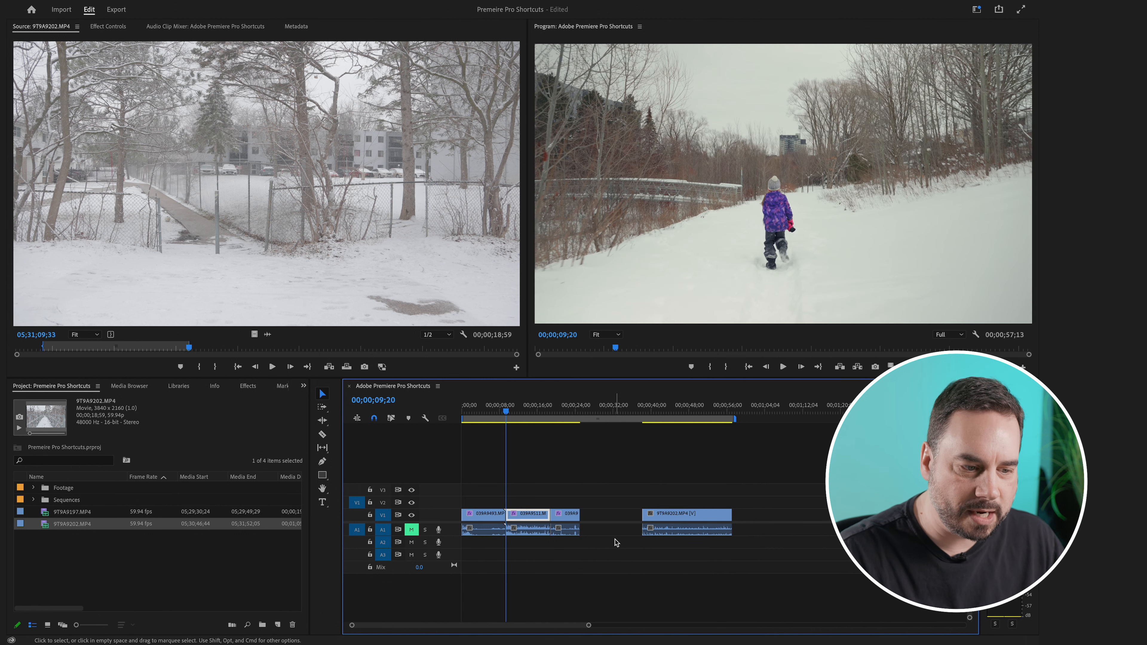
pyautogui.press('Down')
pyautogui.press('Down')
pyautogui.press('Down')
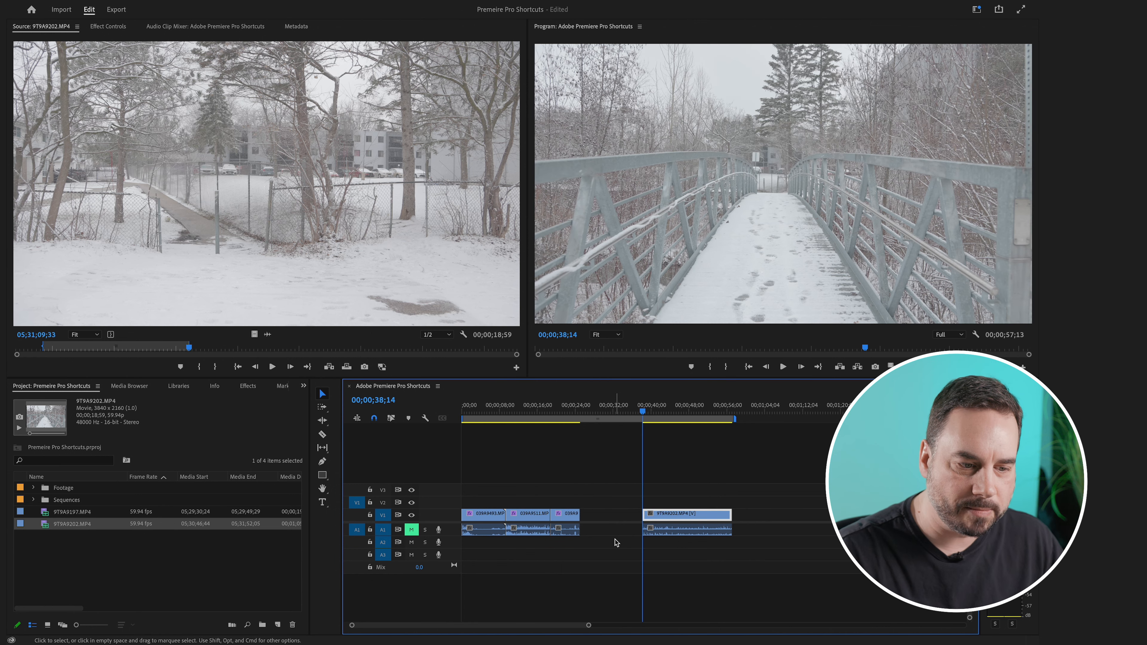
pyautogui.press('Up')
pyautogui.press('Up')
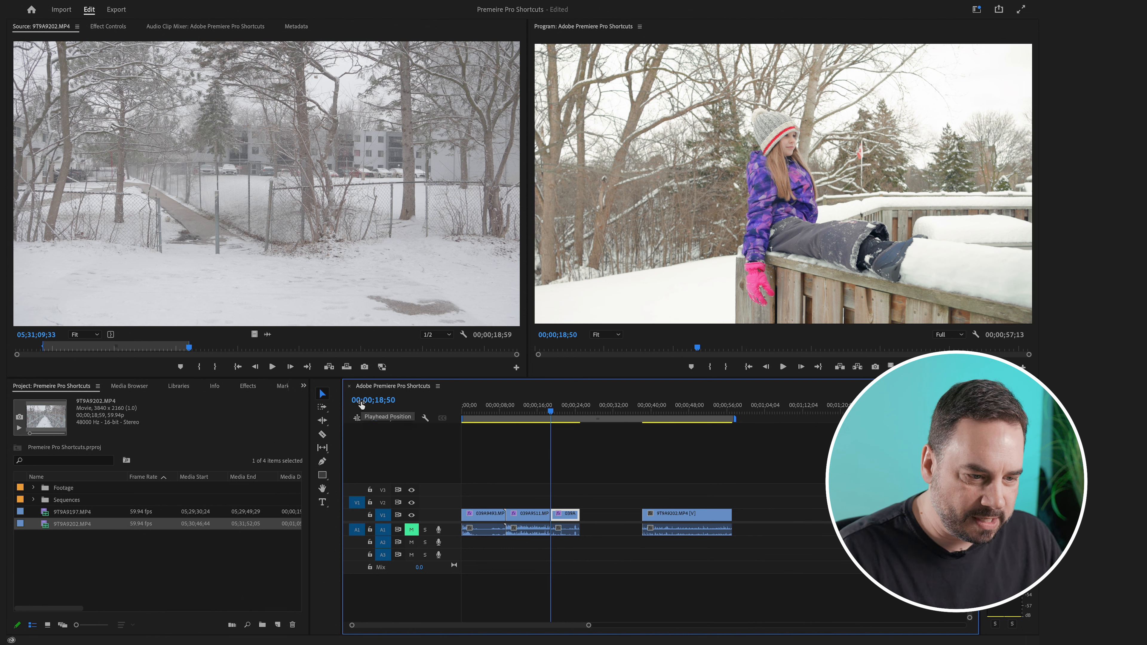
# Nudge the playhead one frame forward, then step it back frame by frame into the second clip to 00;00;16;26
pyautogui.press('Right')
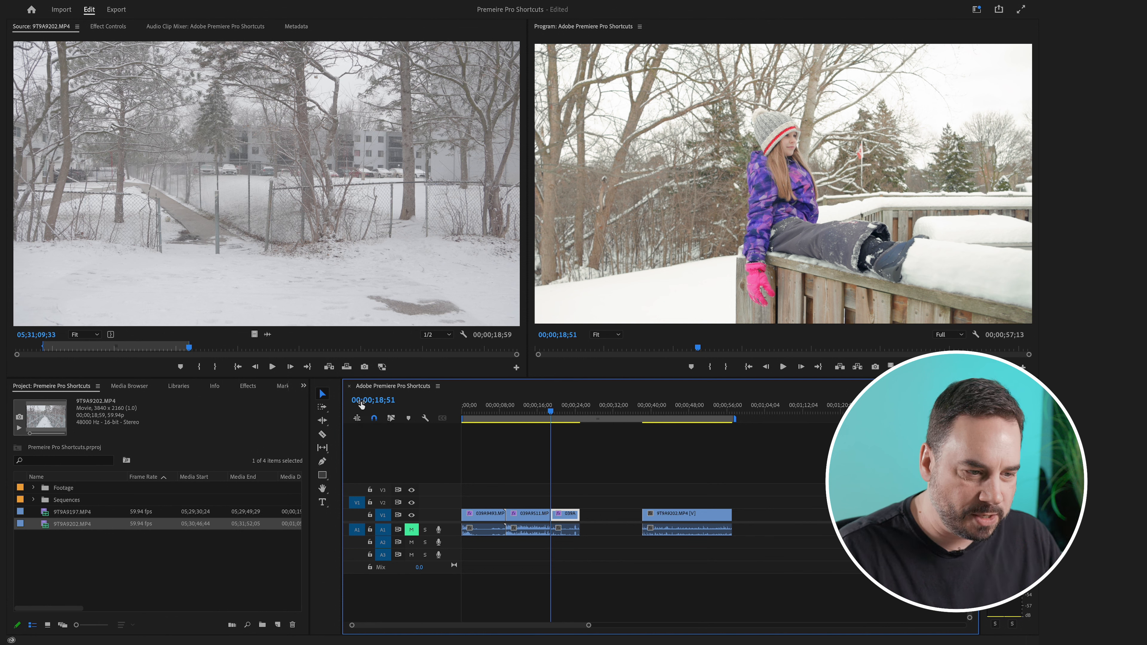
pyautogui.press('Left')
pyautogui.press('Left')
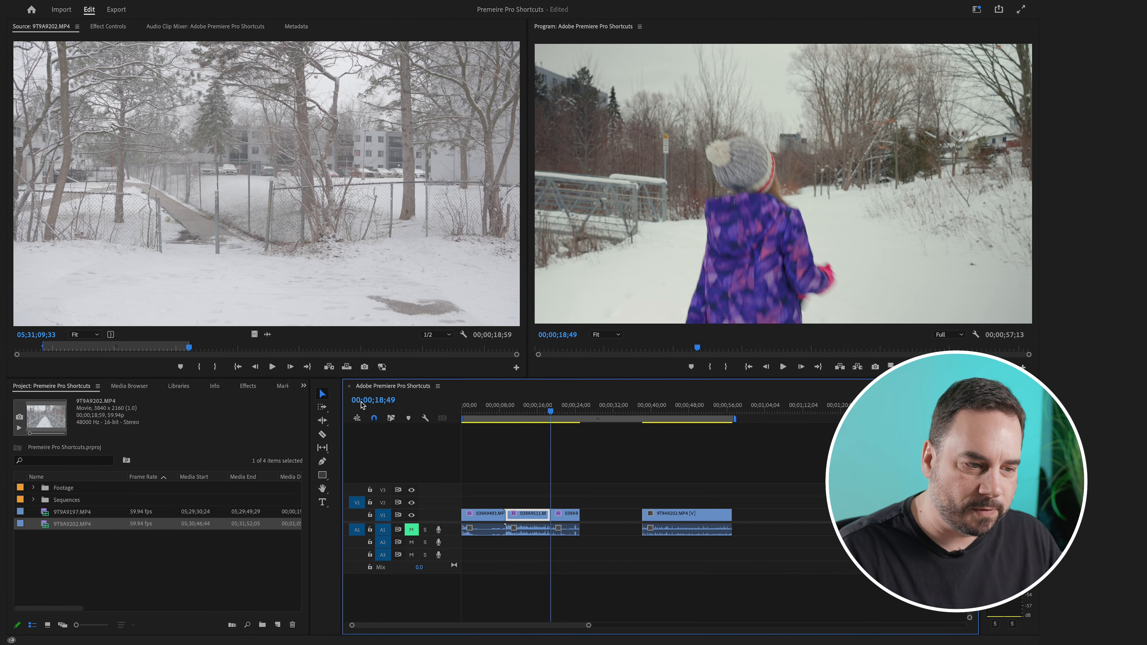
pyautogui.press('Left')
pyautogui.press('Left')
pyautogui.press('Left')
pyautogui.press('Left')
pyautogui.press('Left')
pyautogui.press('Left')
pyautogui.press('Left')
pyautogui.press('Left')
pyautogui.press('Left')
pyautogui.press('Left')
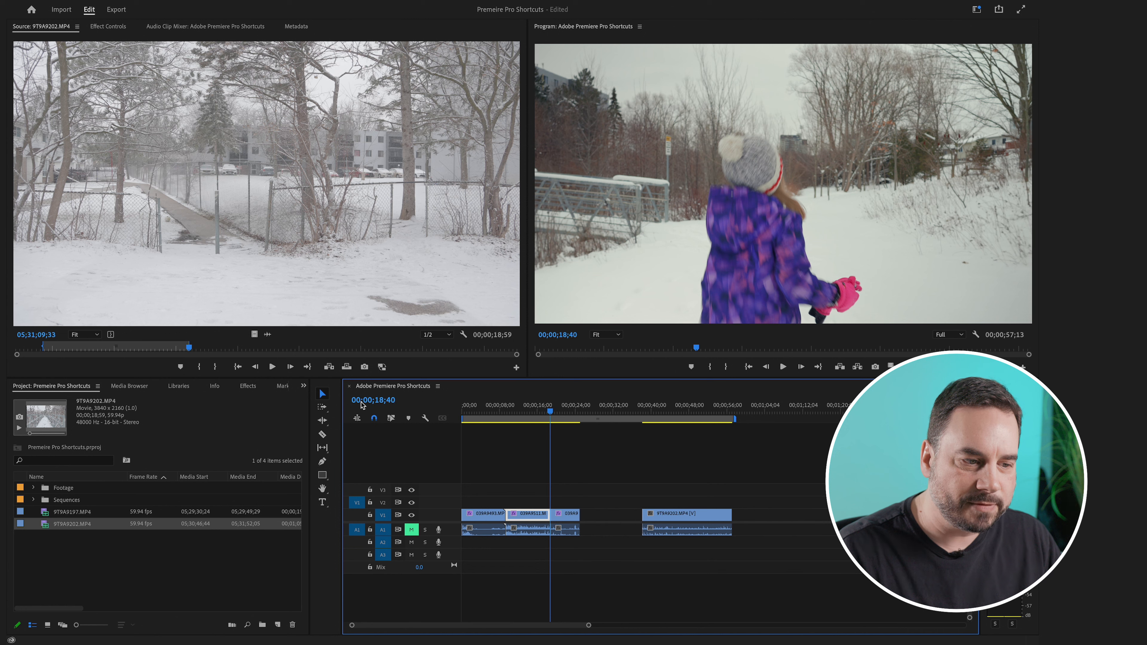
pyautogui.press('Left')
pyautogui.press('Left')
pyautogui.press('Left')
pyautogui.press('Left')
pyautogui.press('Left')
pyautogui.press('Left')
pyautogui.press('Left')
pyautogui.press('Left')
pyautogui.press('Left')
pyautogui.press('Left')
pyautogui.press('Left')
pyautogui.press('Left')
pyautogui.press('Left')
pyautogui.press('Left')
pyautogui.press('Left')
pyautogui.press('Left')
pyautogui.press('Left')
pyautogui.press('Left')
pyautogui.press('Left')
pyautogui.press('Left')
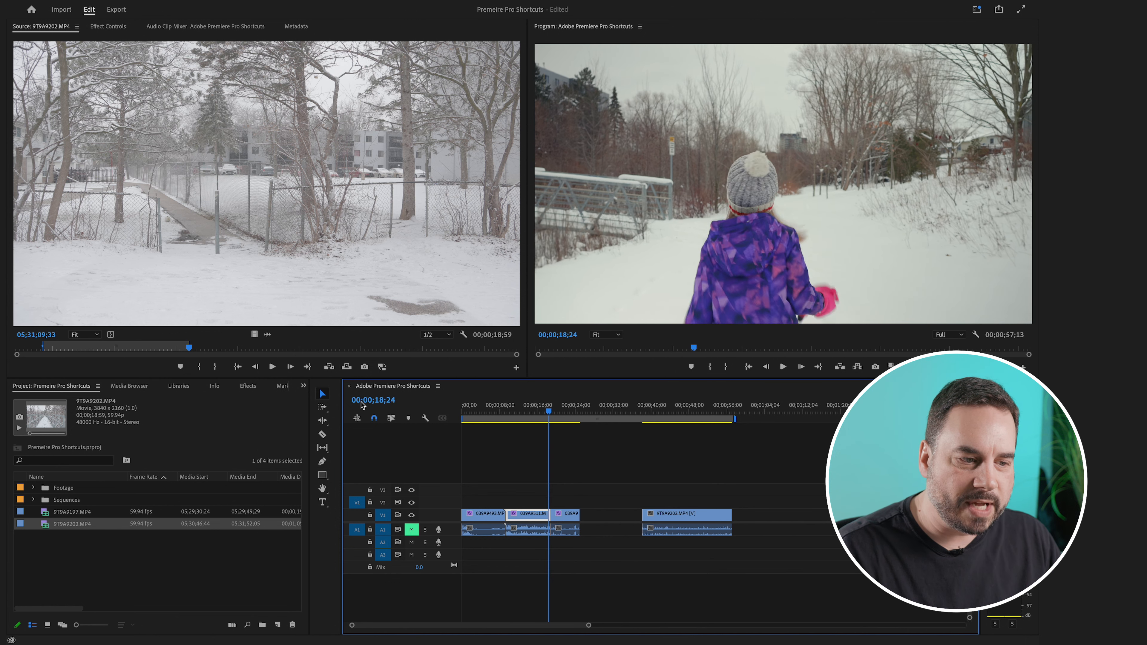
pyautogui.press('Left')
pyautogui.press('Left')
pyautogui.press('Left')
pyautogui.press('Left')
pyautogui.press('Left')
pyautogui.press('Left')
pyautogui.press('Left')
pyautogui.press('Left')
pyautogui.press('Left')
pyautogui.press('Left')
pyautogui.press('Left')
pyautogui.press('Left')
pyautogui.press('Left')
pyautogui.press('Left')
pyautogui.press('Left')
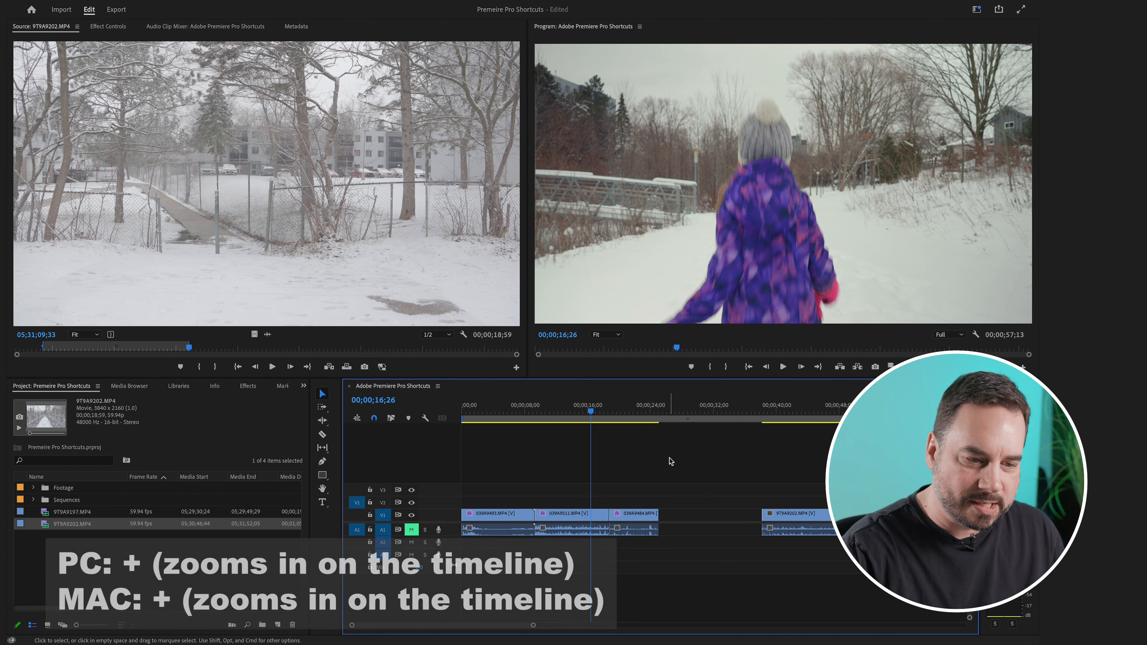
# Zoom the timeline in and out around the playhead, then fit the entire sequence in view
pyautogui.press('=')
pyautogui.press('=')
pyautogui.press('=')
pyautogui.press('=')
pyautogui.press('=')
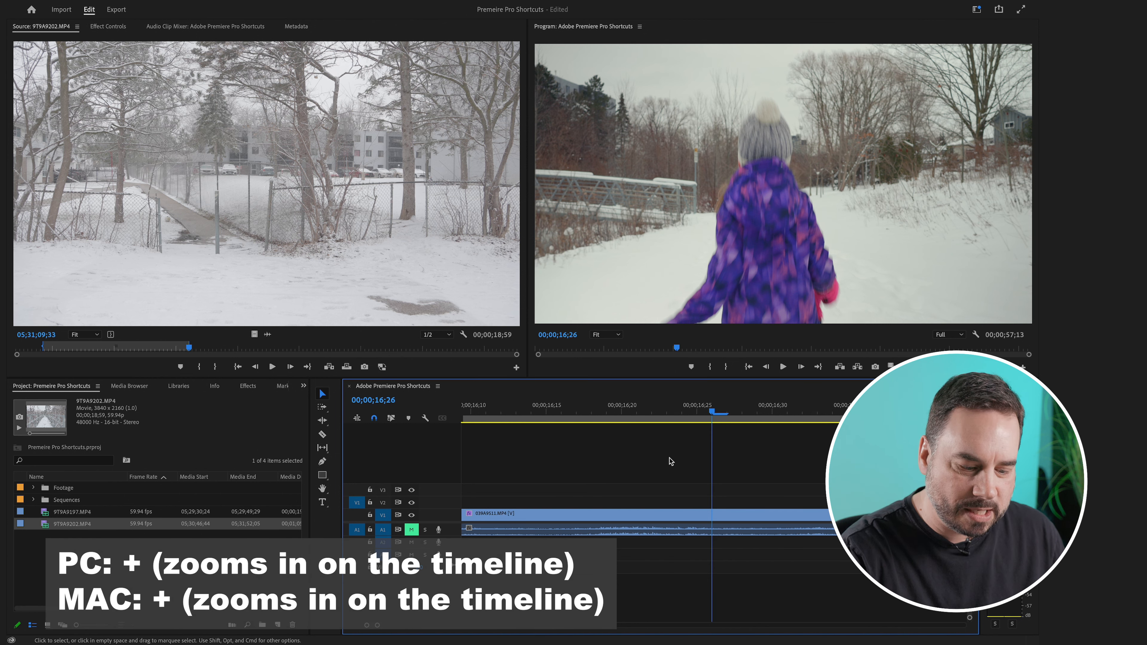
pyautogui.press('-')
pyautogui.press('-')
pyautogui.press('-')
pyautogui.press('-')
pyautogui.press('-')
pyautogui.press('-')
pyautogui.press('-')
pyautogui.press('=')
pyautogui.press('=')
pyautogui.press('=')
pyautogui.press('=')
pyautogui.press('=')
pyautogui.press('=')
pyautogui.press('=')
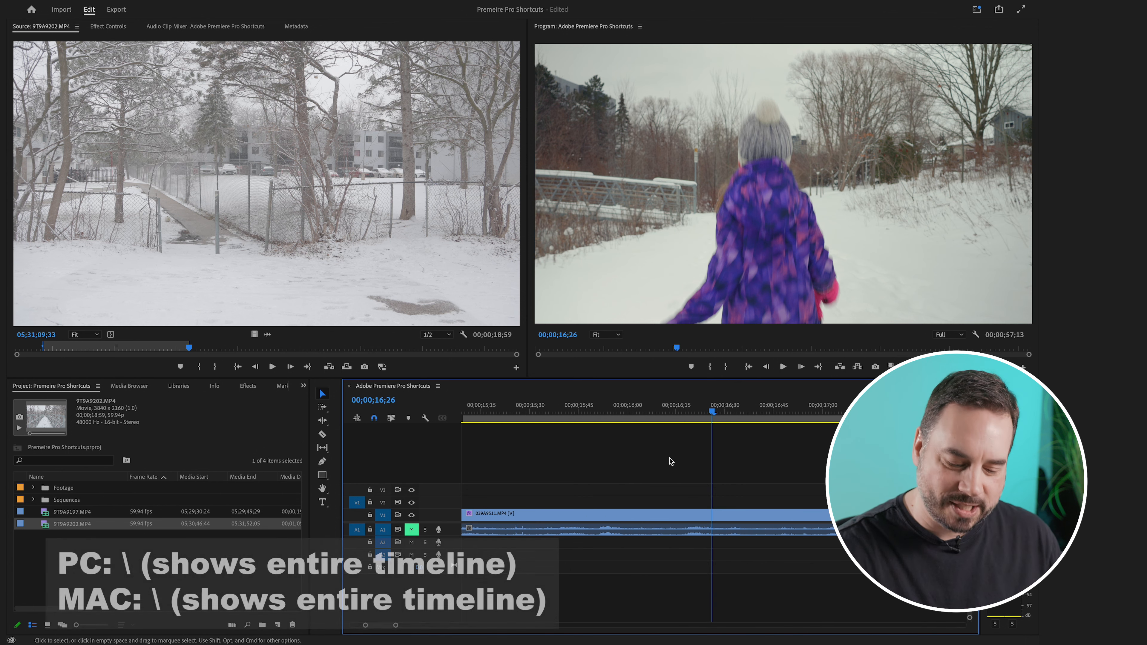
pyautogui.press('\\')
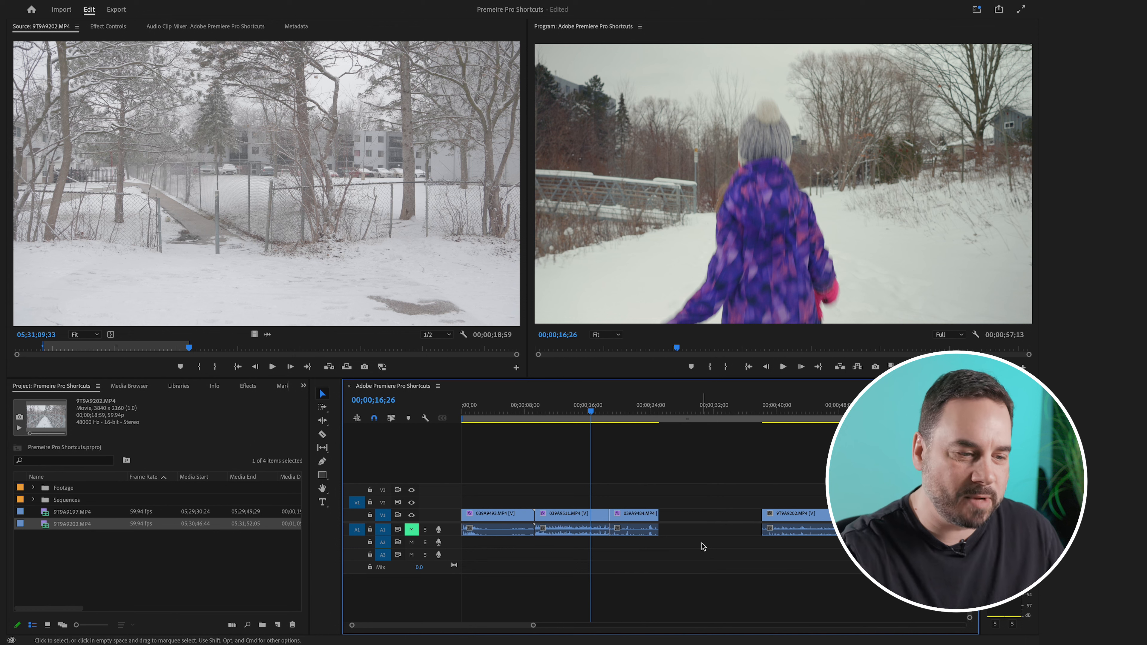
# Play the sequence from its start into the second clip and stop at about 00;00;10;08
pyautogui.click(491, 413)
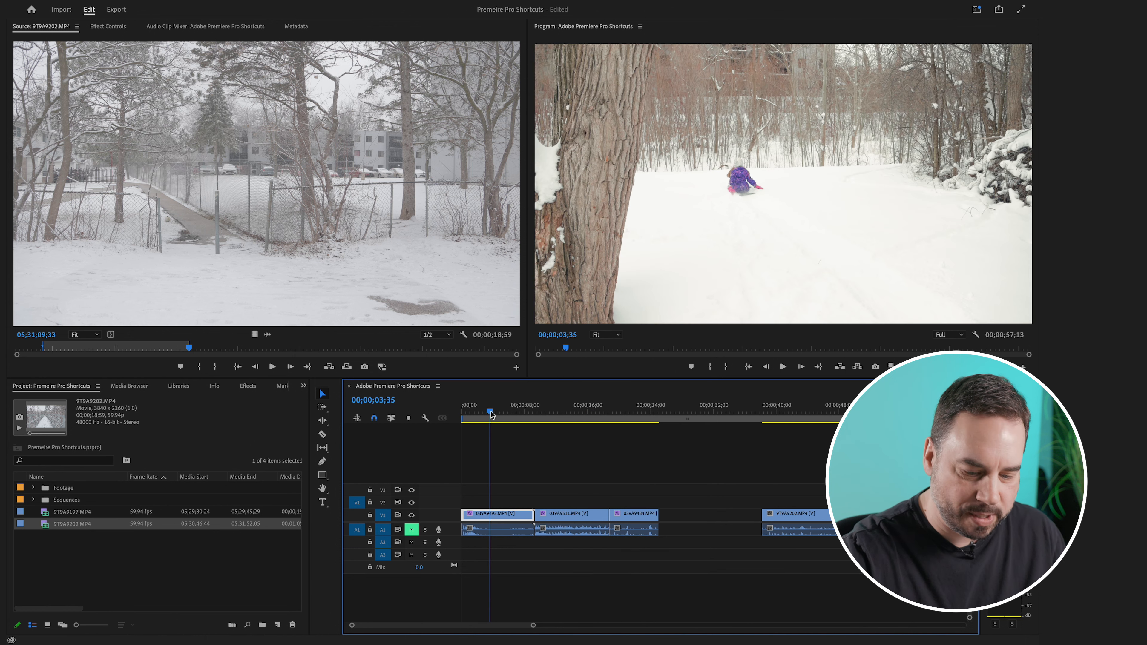
pyautogui.press('Home')
pyautogui.press('space')
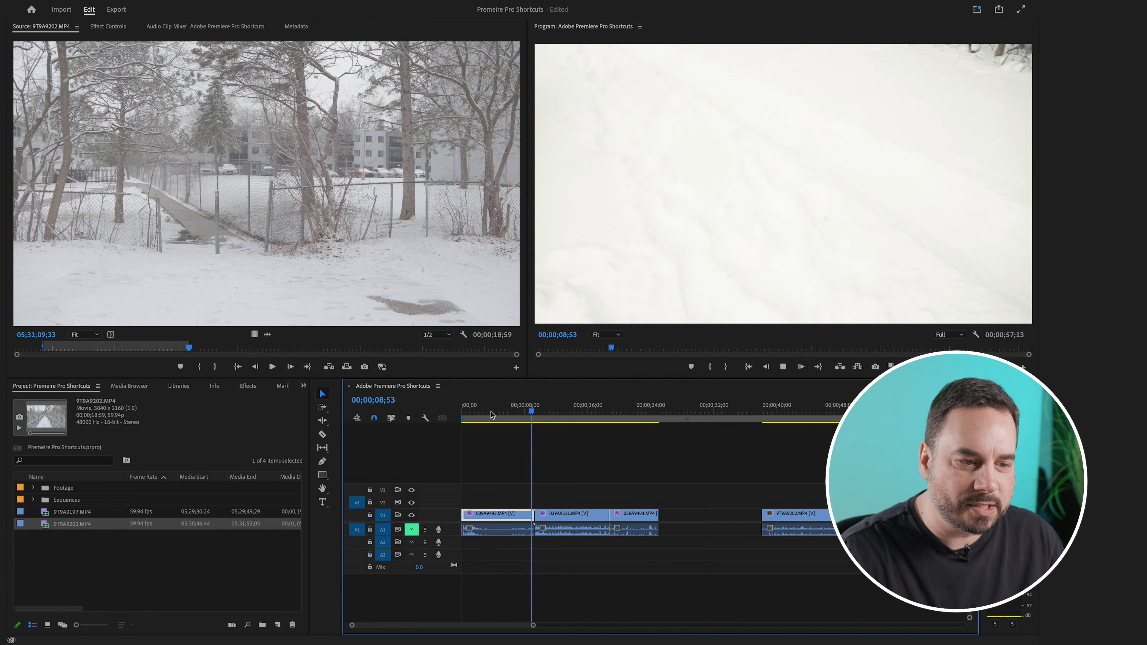
pyautogui.press('space')
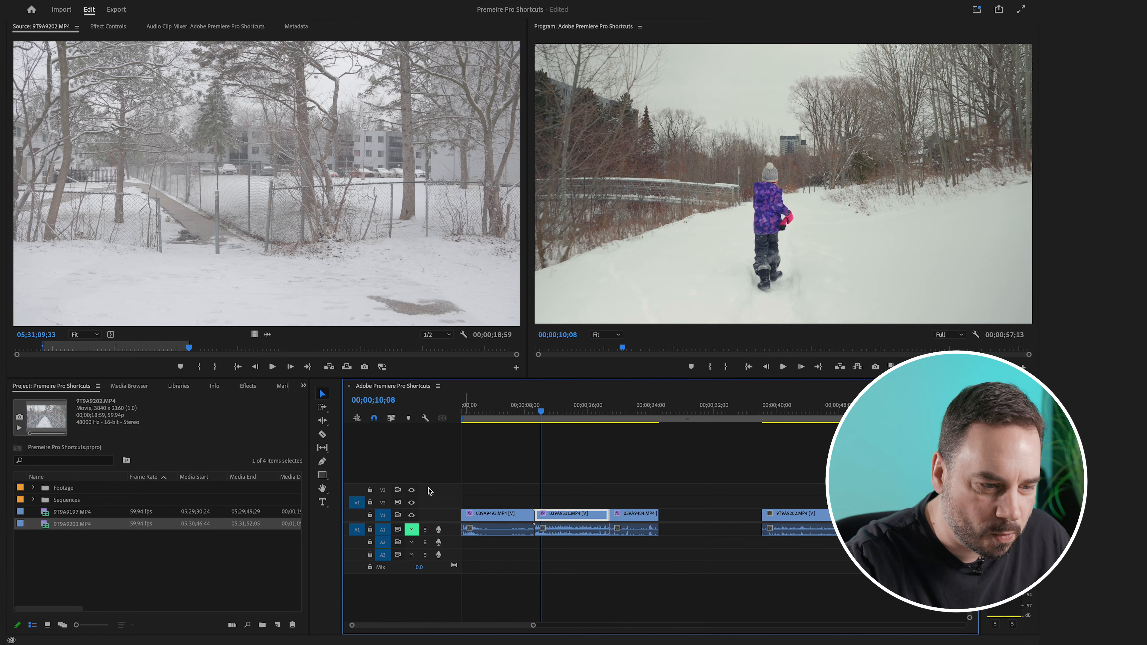
# Select the first clip's video and audio with the playhead at 00;00;05;45, and play into the second clip
pyautogui.click(483, 405)
pyautogui.moveTo(484, 405); pyautogui.dragTo(508, 409)
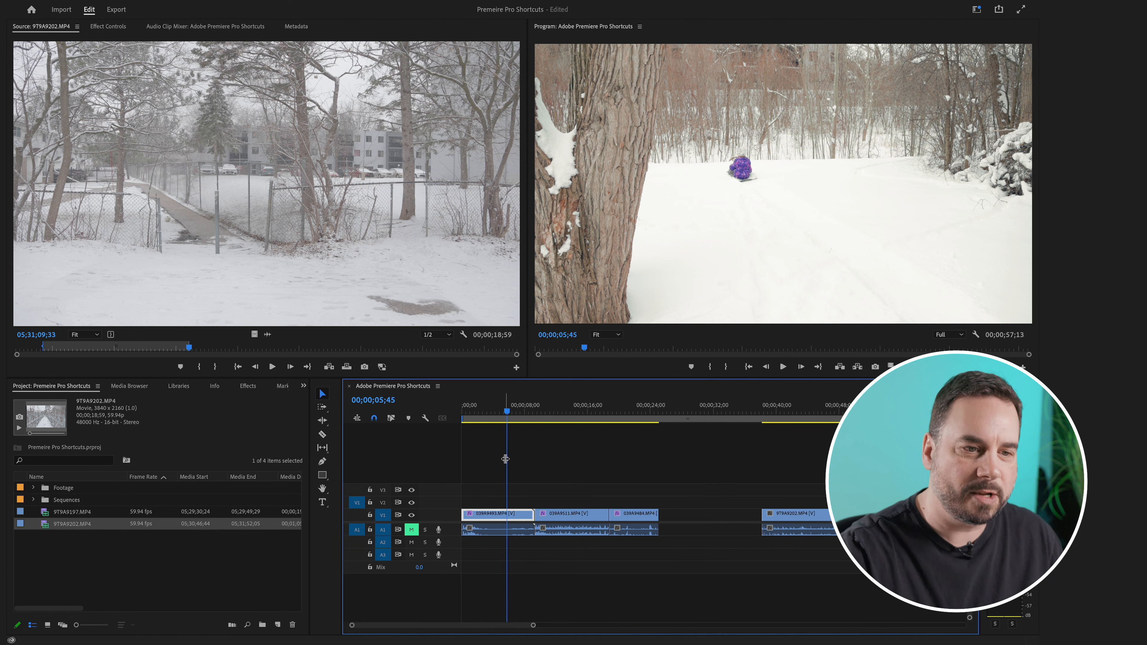
pyautogui.moveTo(487, 468); pyautogui.dragTo(486, 567)
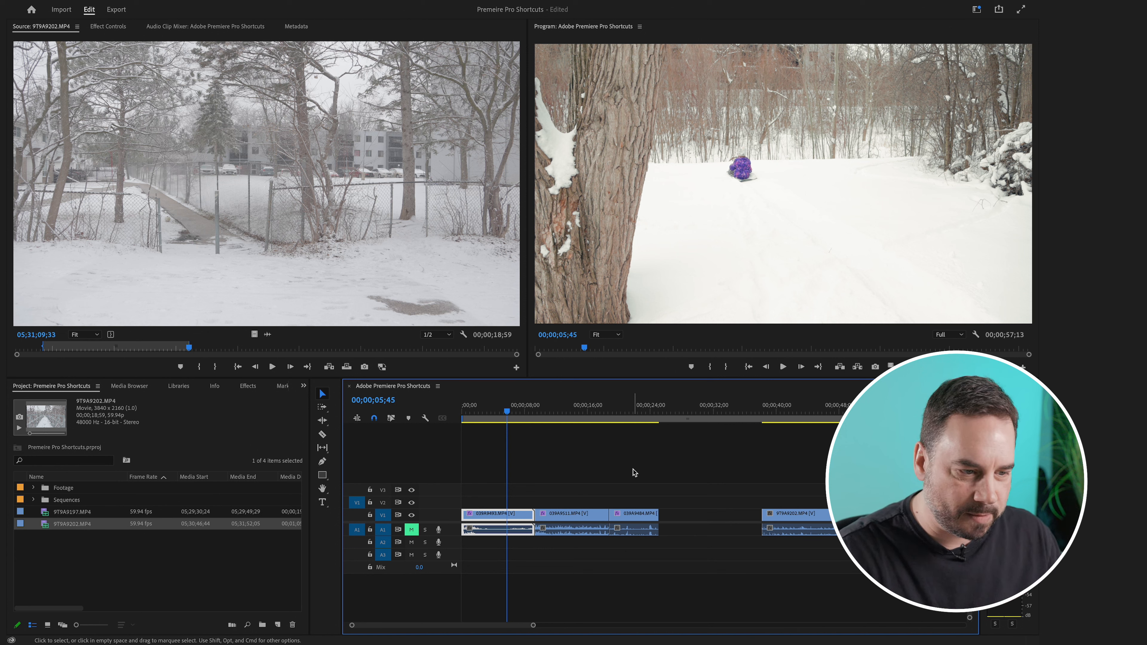
pyautogui.press('space')
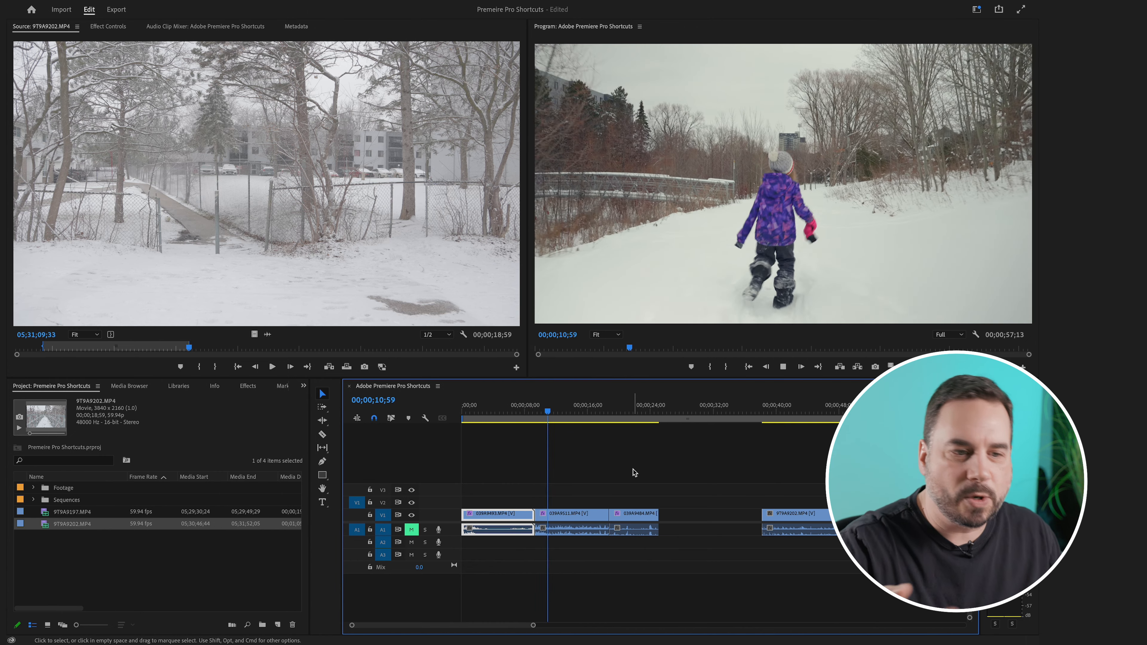
pyautogui.press('space')
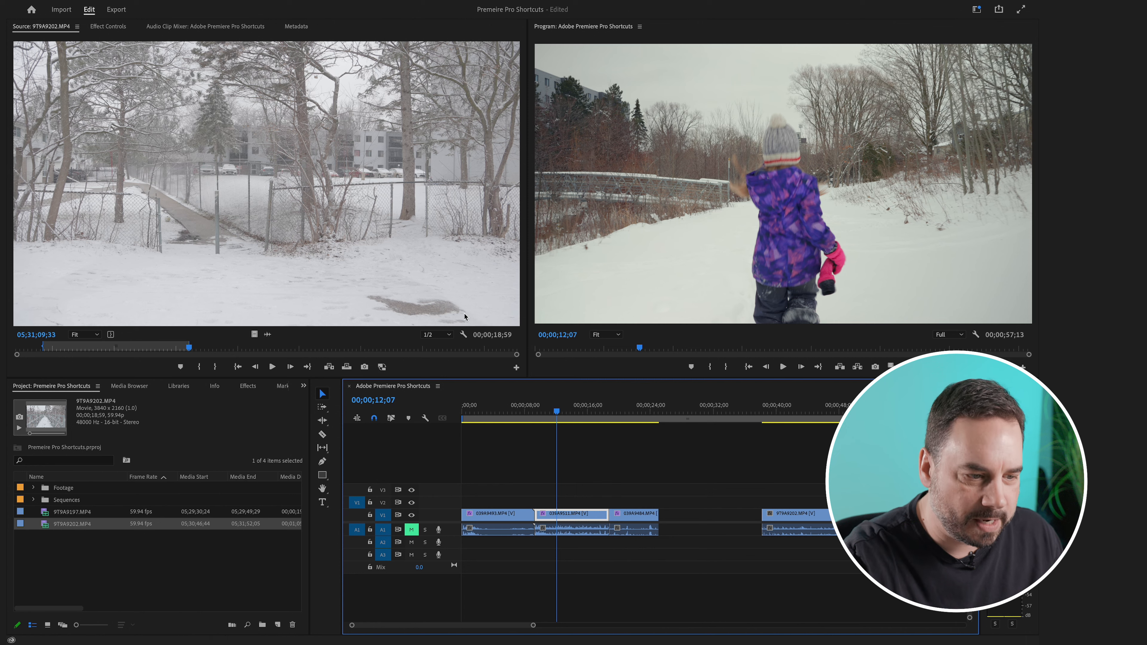
# Ripple trim the end of the first clip's video and audio to the playhead at 00;00;04;55, closing the gap
pyautogui.moveTo(491, 410)
pyautogui.mouseDown()
pyautogui.moveTo(506, 416)
pyautogui.moveTo(494, 418)
pyautogui.mouseUp()
pyautogui.press('space')
pyautogui.press('space')
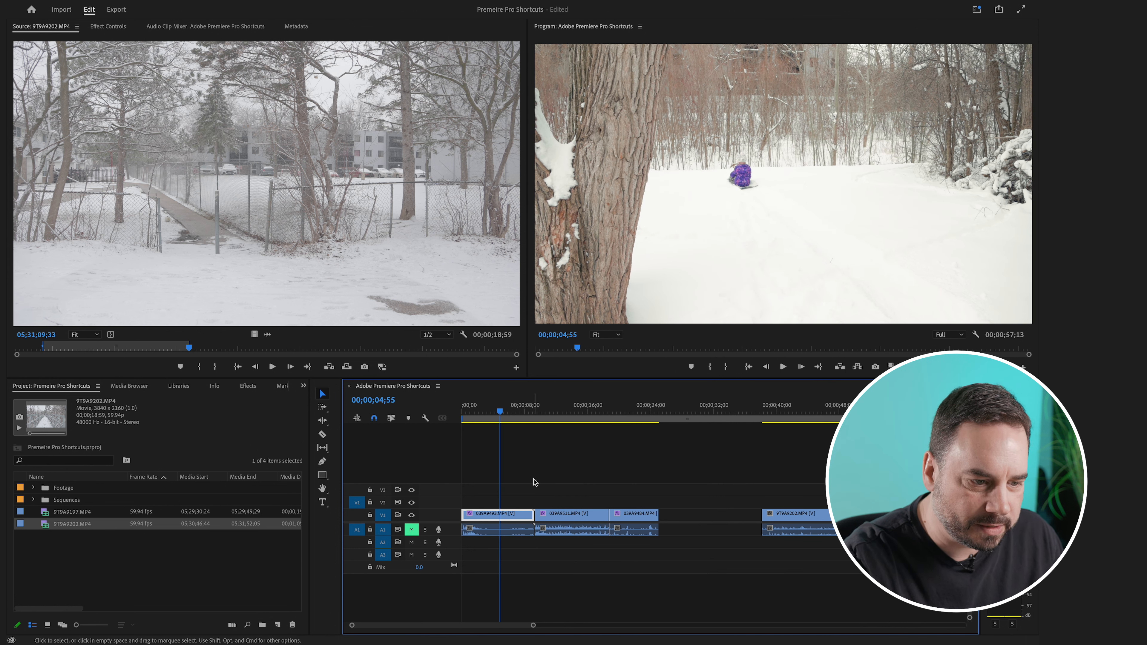
pyautogui.click(510, 525)
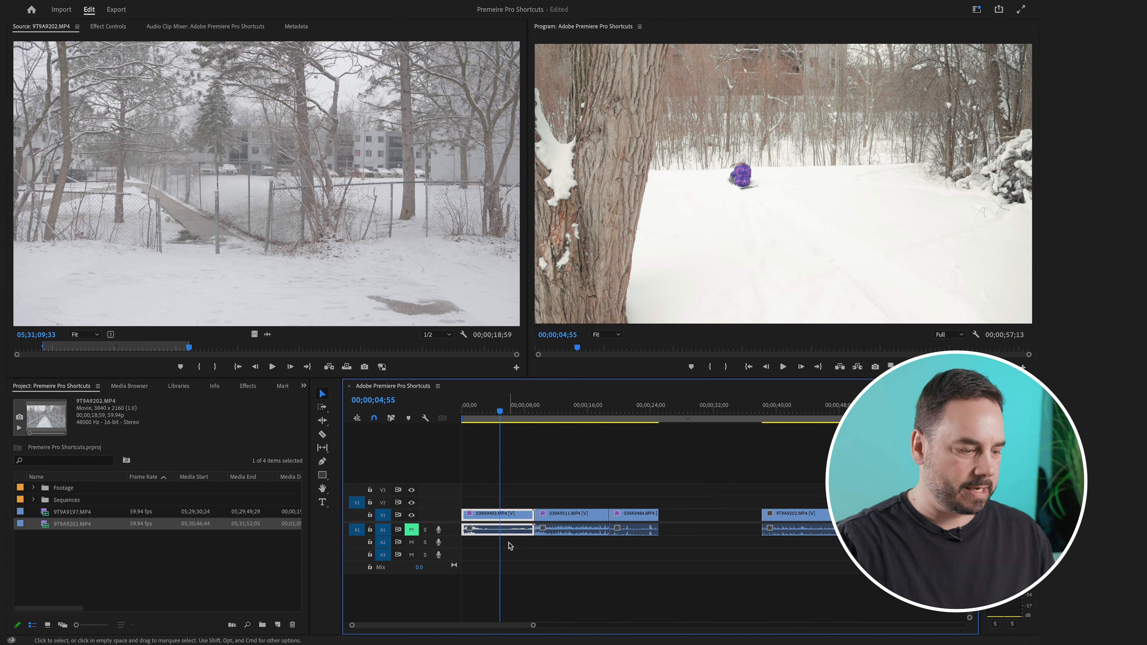
pyautogui.press('w')
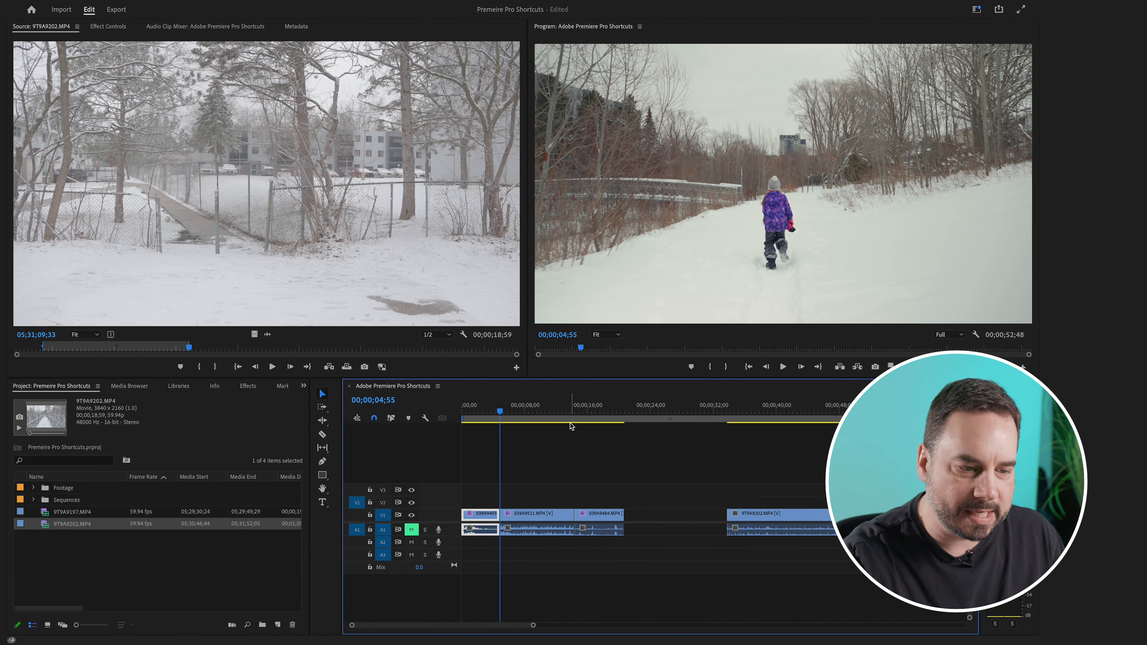
# Play the sequence across the trimmed cut between the first and second clips
pyautogui.moveTo(506, 416)
pyautogui.mouseDown()
pyautogui.moveTo(519, 416)
pyautogui.moveTo(498, 421)
pyautogui.mouseUp()
pyautogui.press('space')
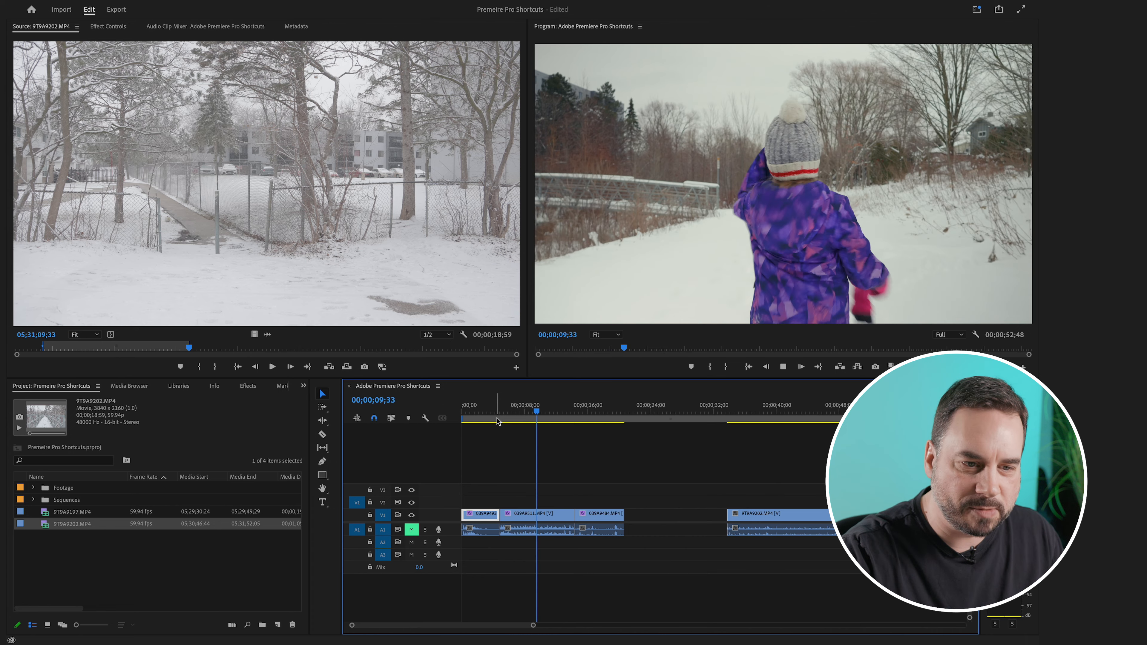
# Ripple trim the start of the second clip's video and audio to the playhead at 00;00;08;18, and play from the start across the cut
pyautogui.moveTo(503, 409); pyautogui.dragTo(529, 411)
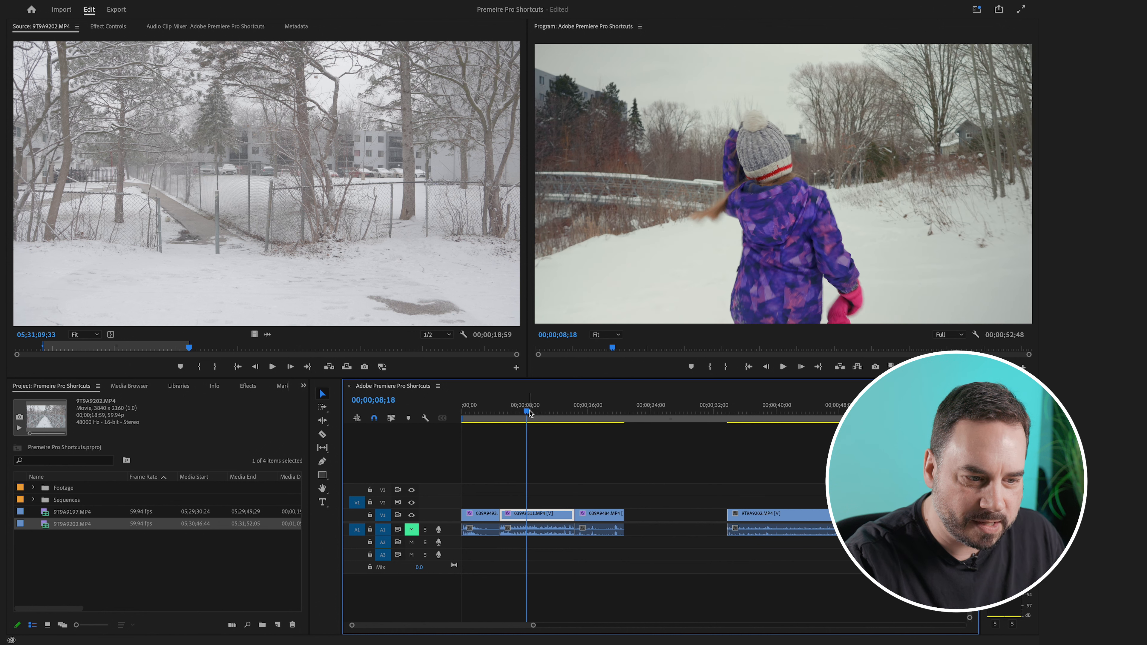
pyautogui.moveTo(555, 485); pyautogui.dragTo(547, 542)
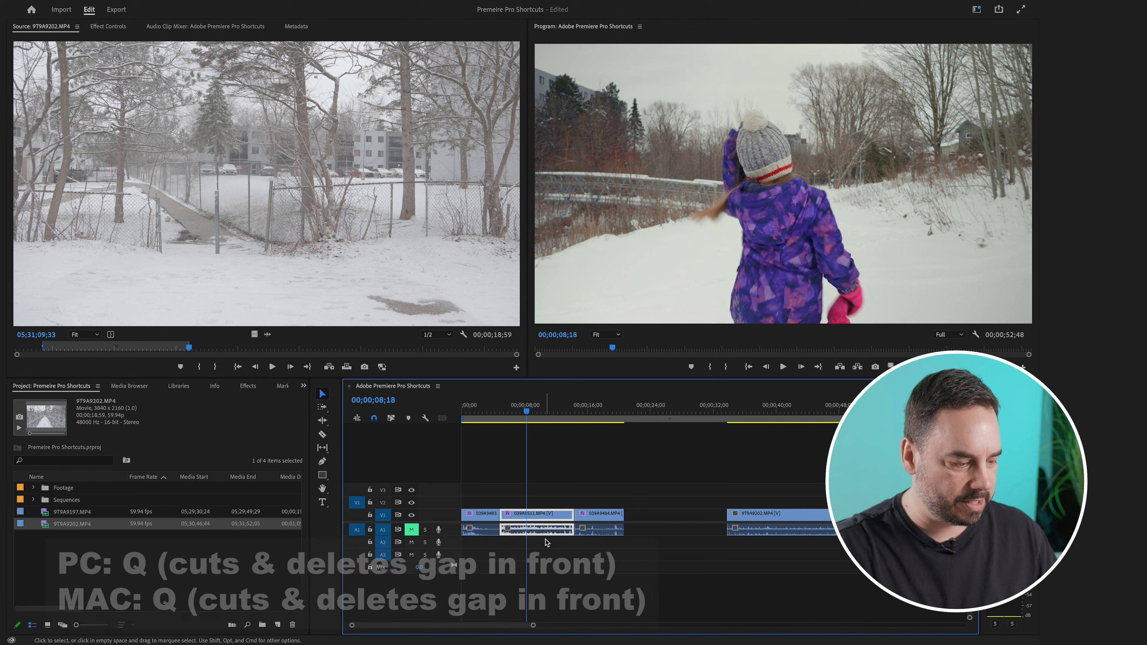
pyautogui.press('q')
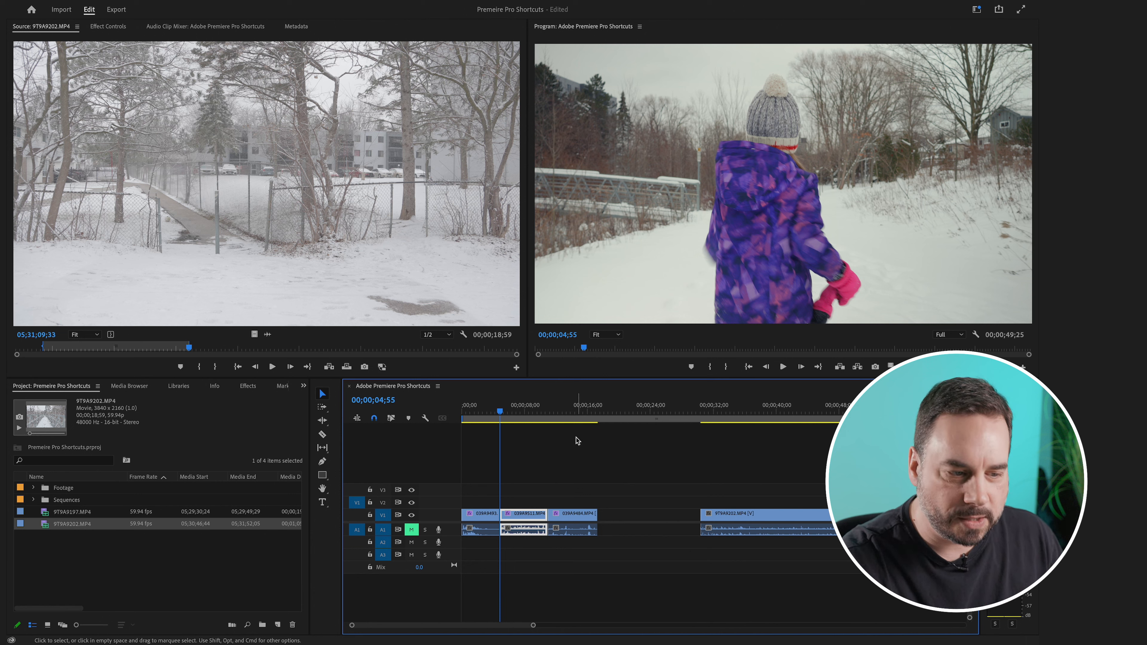
pyautogui.moveTo(477, 405); pyautogui.dragTo(434, 415)
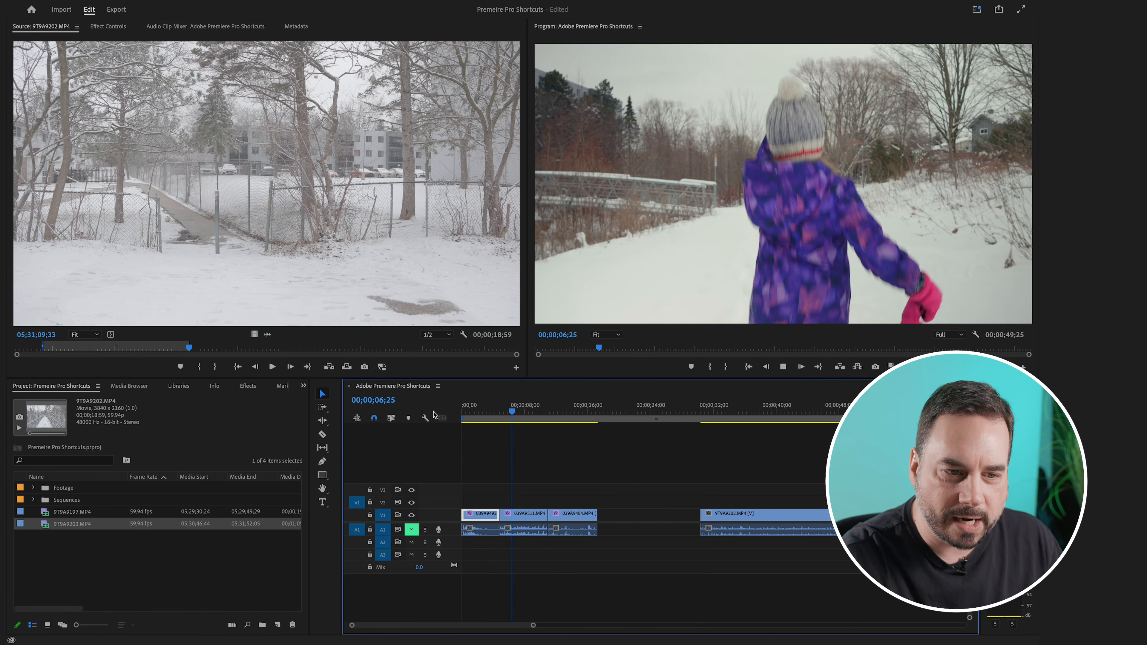
pyautogui.press('space')
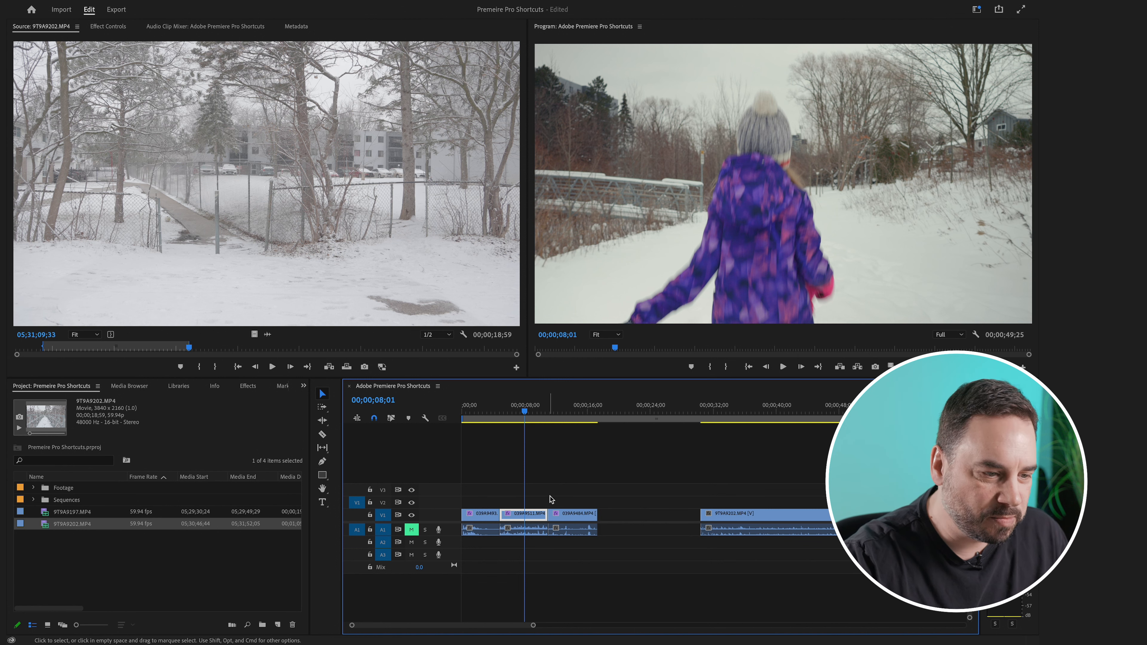
# Try splitting only the video of the 9T9A9202.MP4 timeline clip with the Razor tool, and undo the cut
pyautogui.click(322, 435)
pyautogui.click(757, 515)
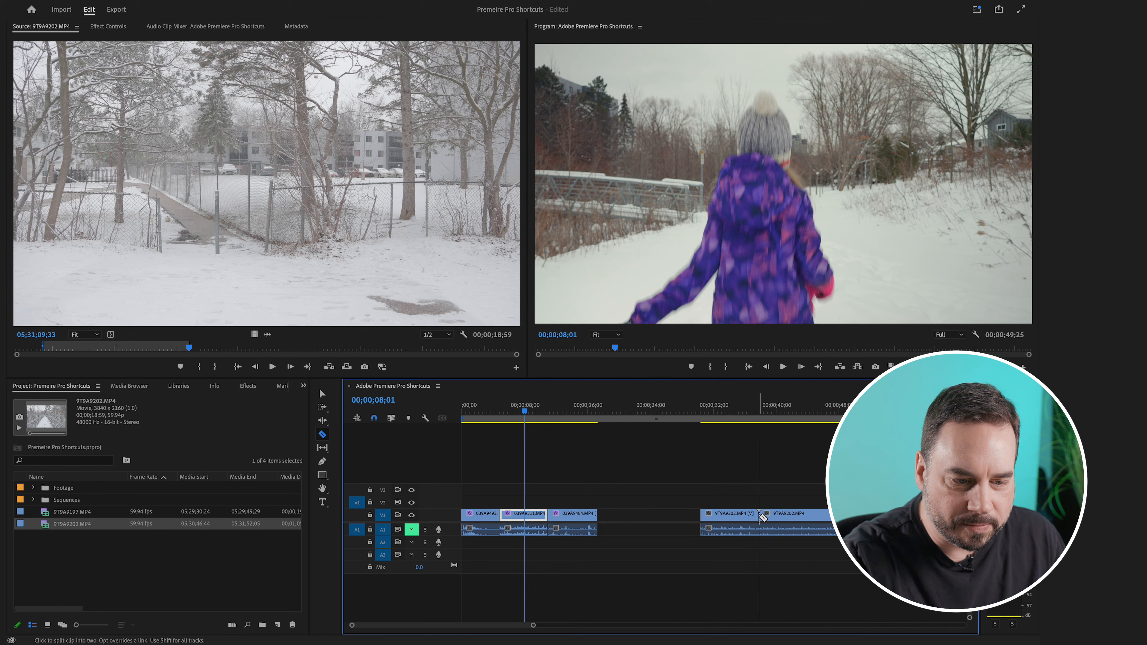
pyautogui.press('super+z')
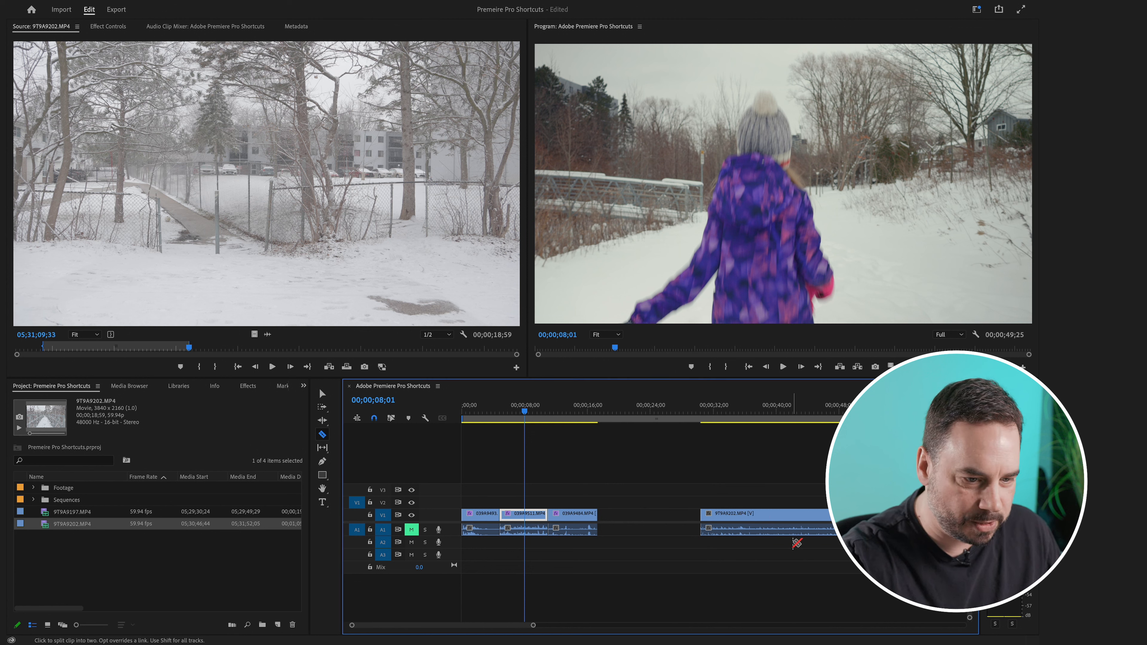
# Try splitting the 9T9A9202.MP4 clip across all tracks with the Razor tool, select its first part, and undo the cut
pyautogui.keyDown('shift'); pyautogui.click(781, 516); pyautogui.keyUp('shift')
pyautogui.press('a')
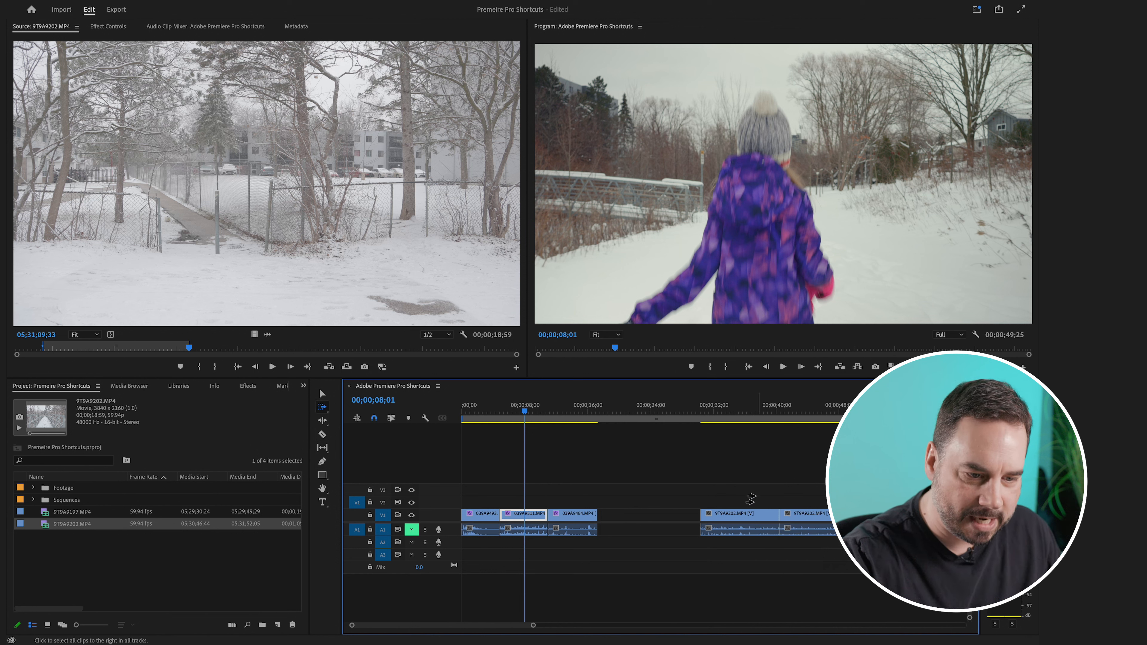
pyautogui.press('v')
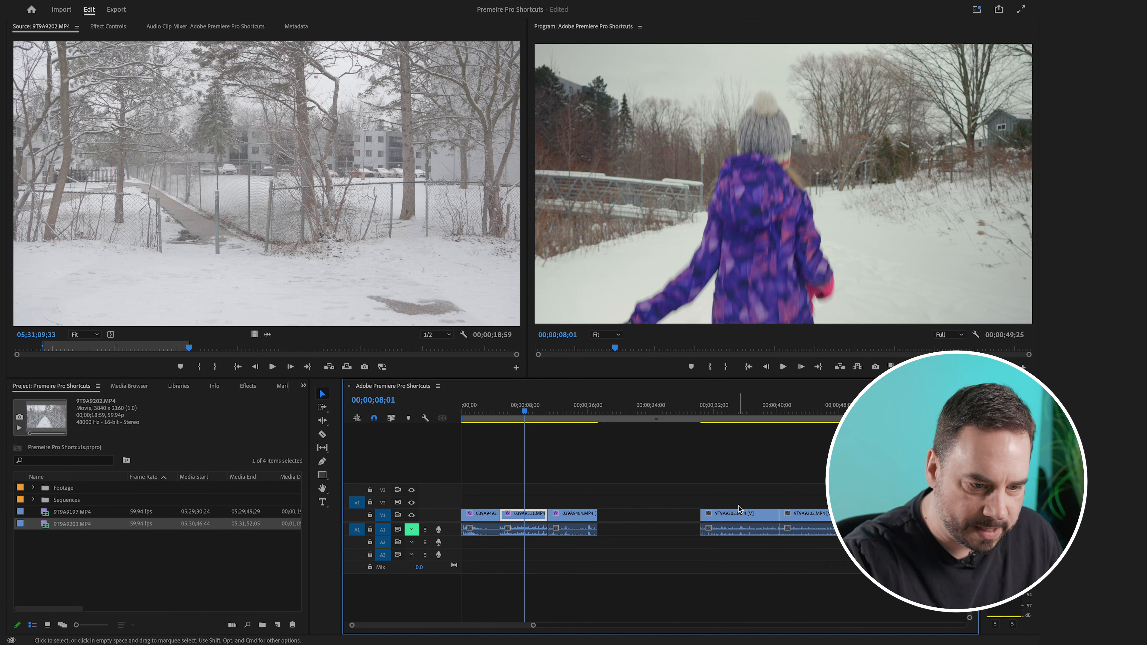
pyautogui.click(734, 513)
pyautogui.press('super+z')
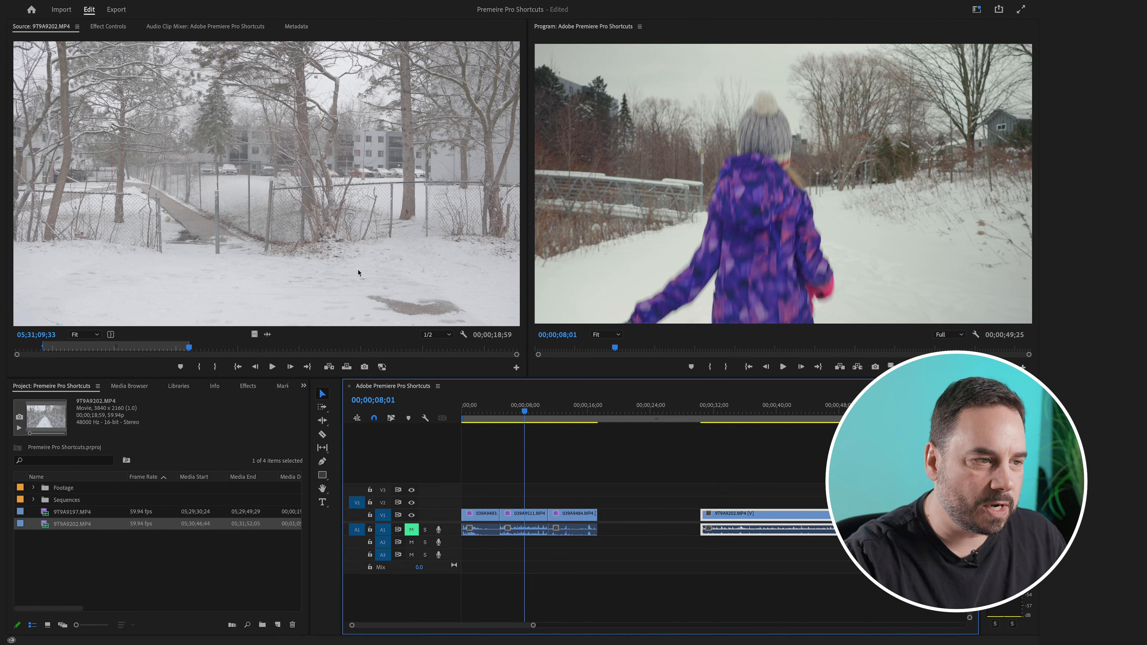
# Look up the Add Edit command in the keyboard shortcuts layout and close it without changes
pyautogui.click(50, 1)
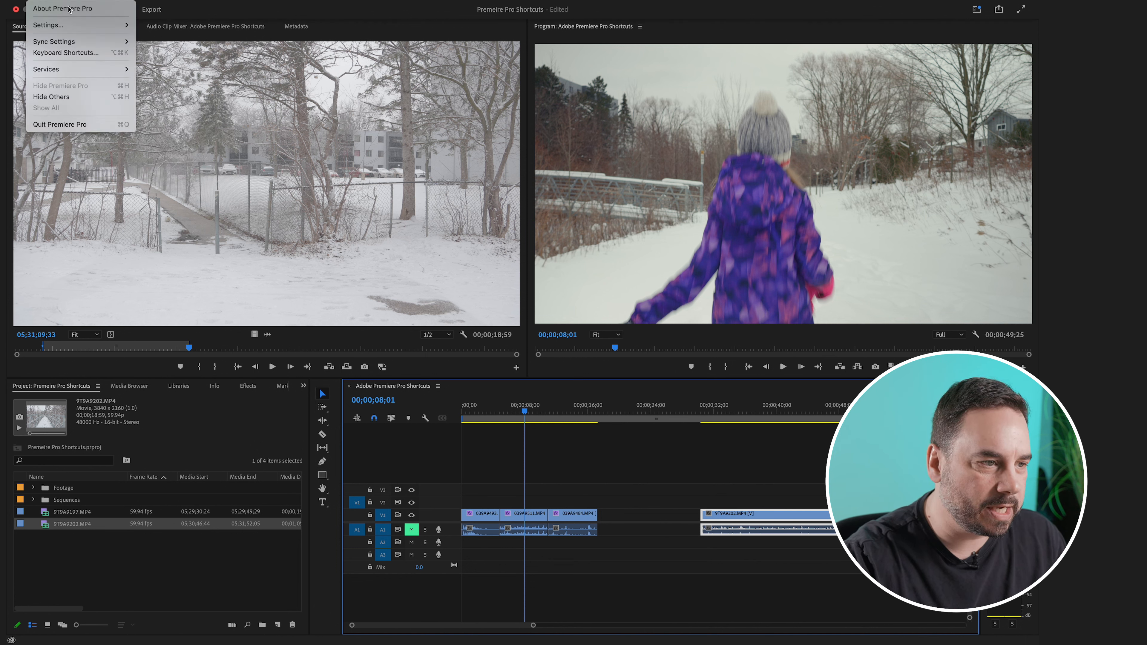
pyautogui.click(73, 52)
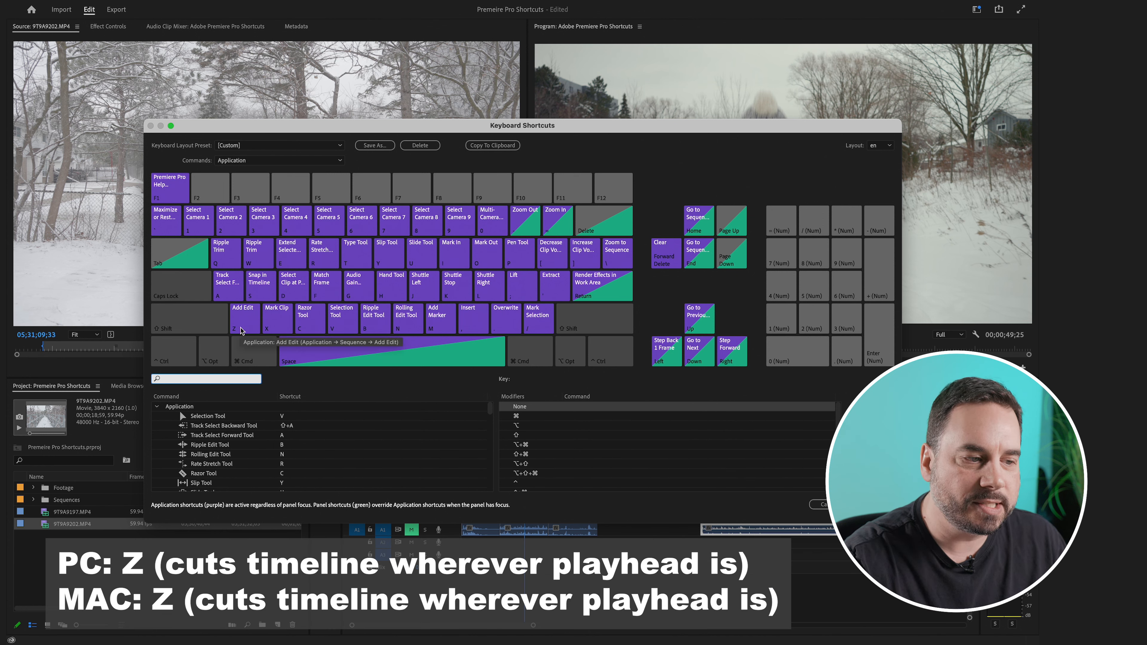
pyautogui.click(822, 506)
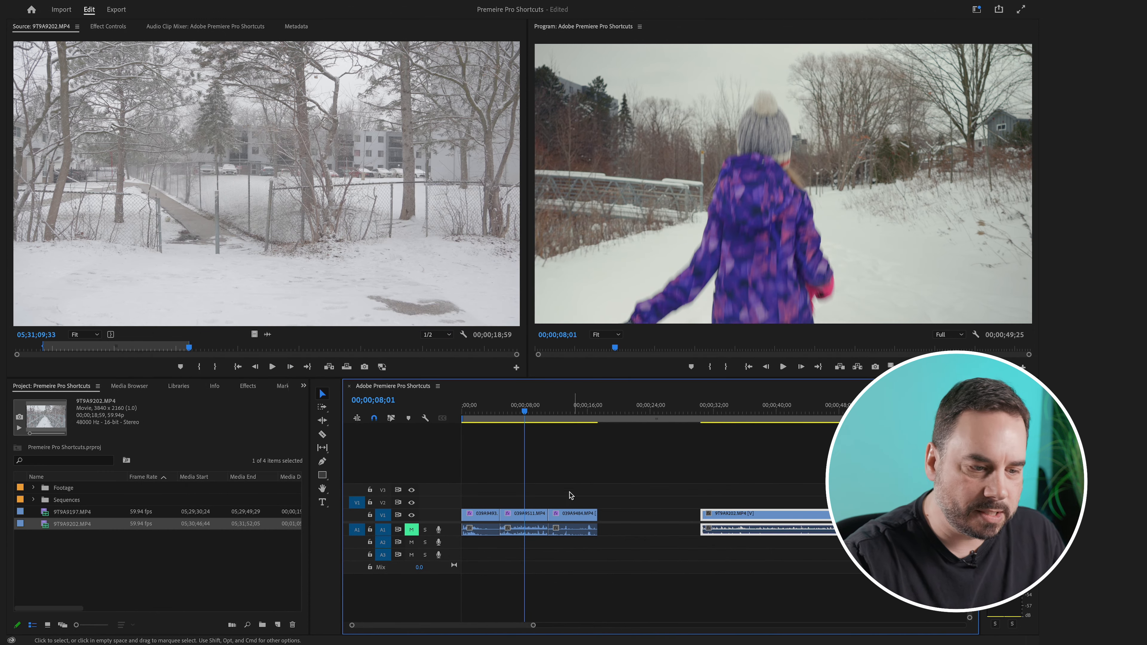
# With the playhead at 00;00;12;31, try cutting the third clip's video there with the Razor tool, and undo the cut
pyautogui.click(538, 410)
pyautogui.moveTo(537, 410); pyautogui.dragTo(560, 419)
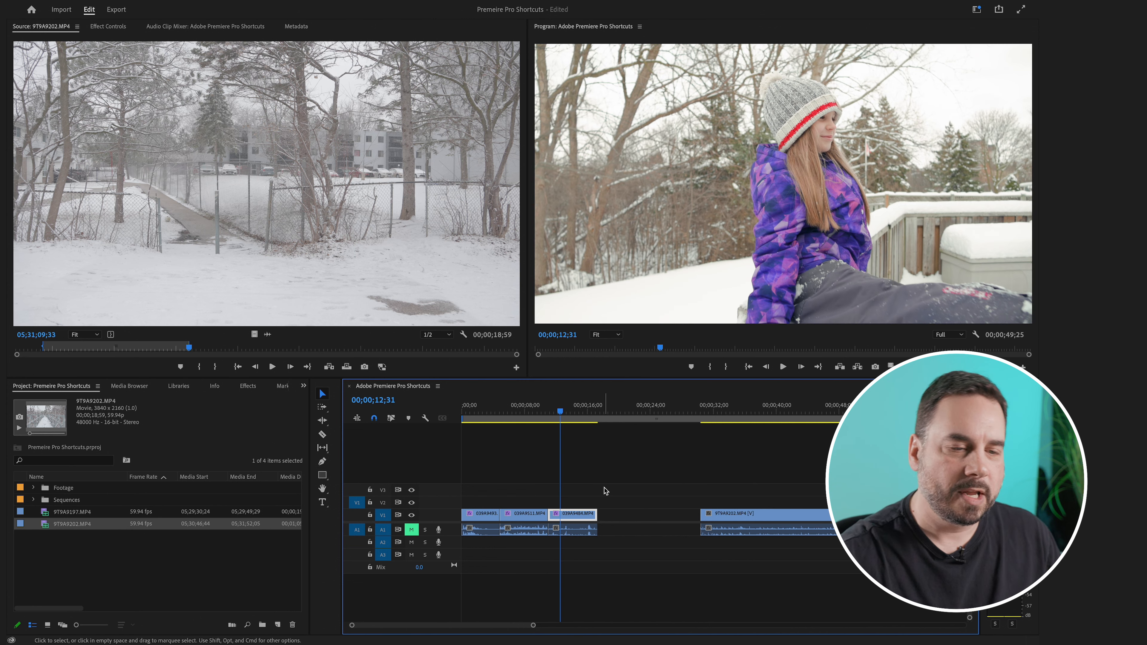
pyautogui.click(587, 487)
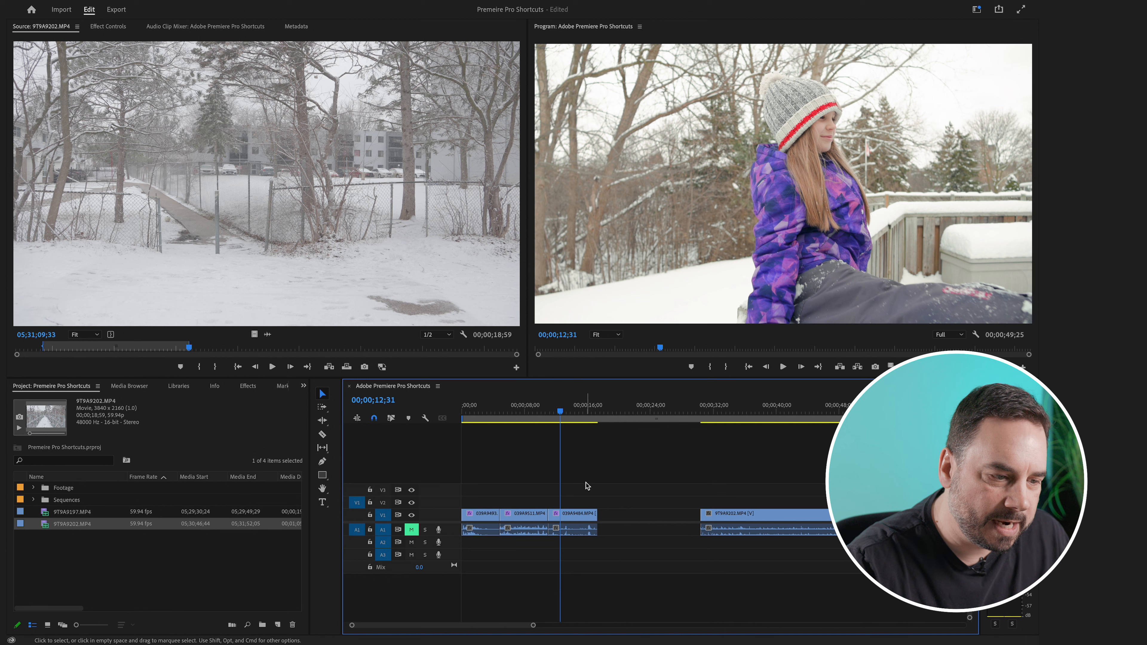
pyautogui.click(322, 434)
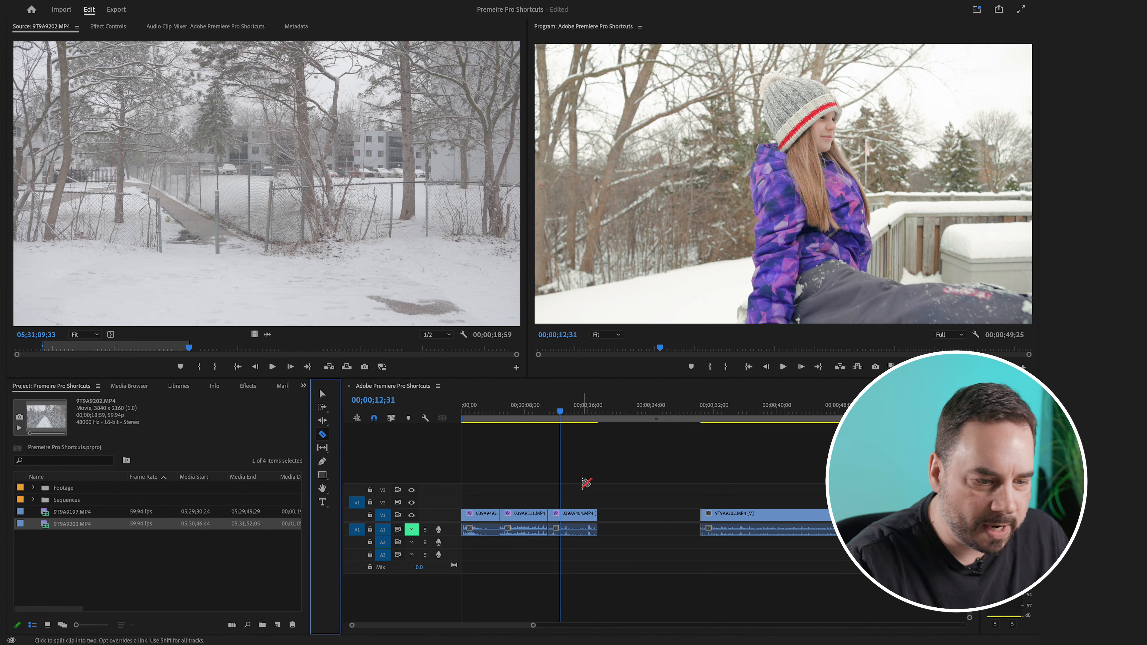
pyautogui.click(563, 514)
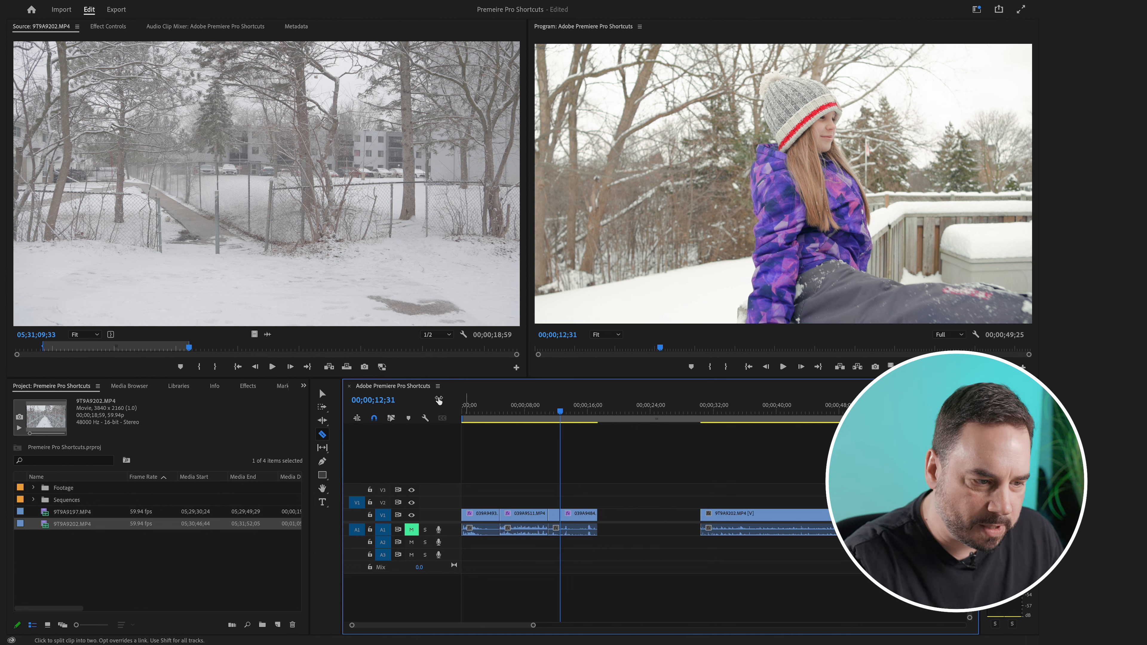
pyautogui.click(323, 394)
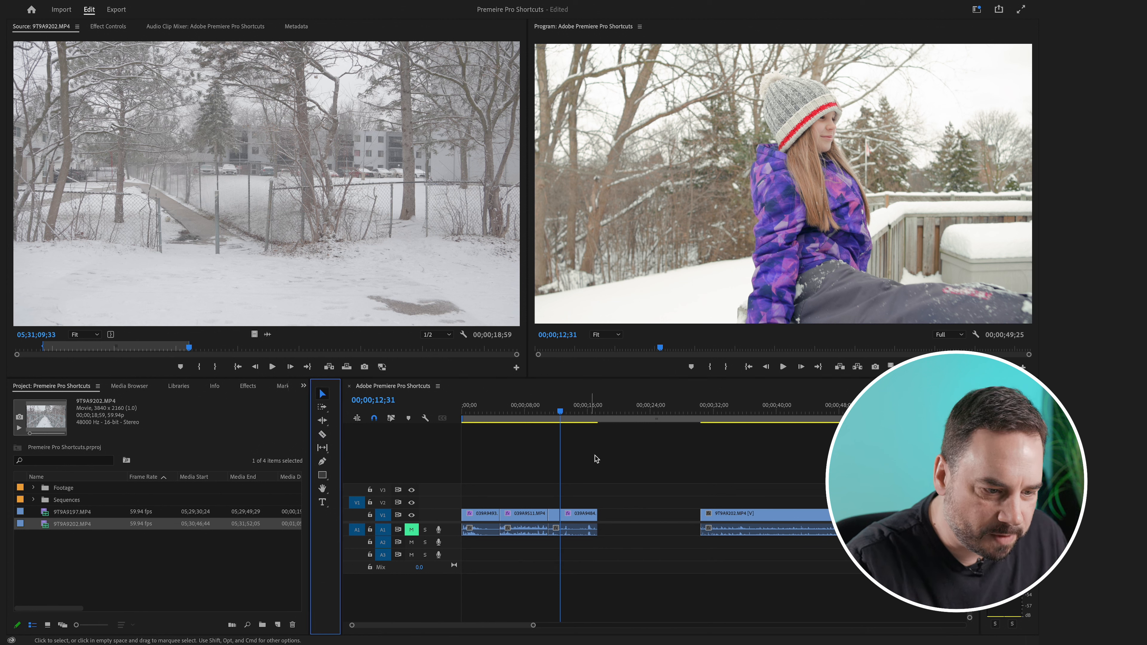
pyautogui.press('super+z')
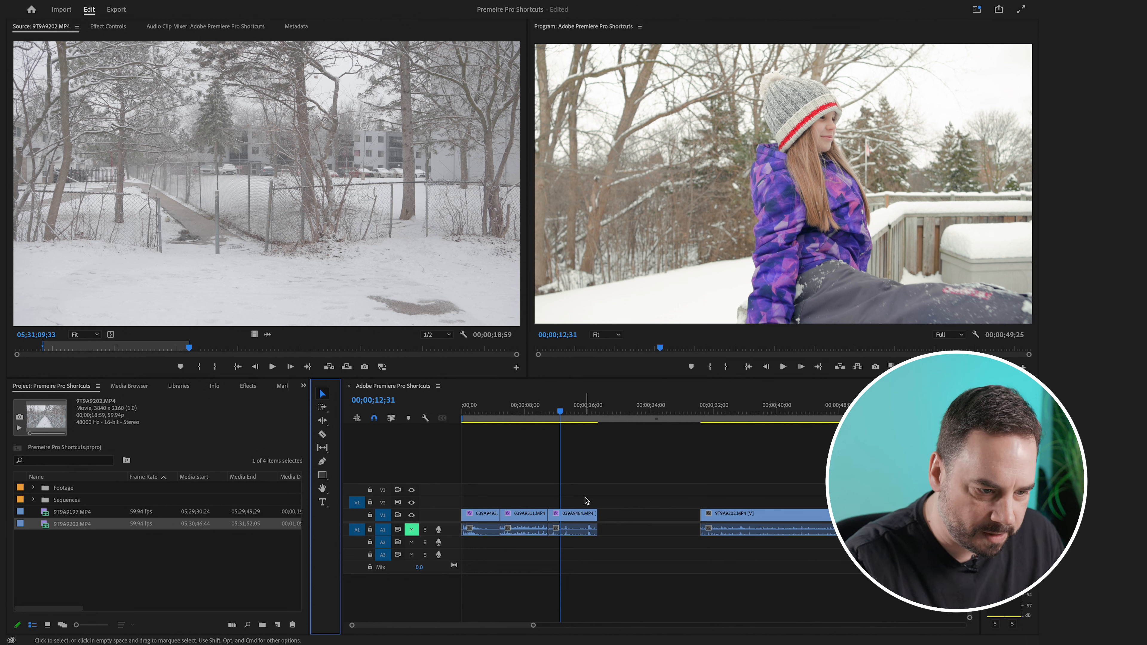
# Split the third clip's video and audio at 00;00;12;31, ripple delete the part before the playhead, and undo both edits
pyautogui.moveTo(587, 488); pyautogui.dragTo(583, 548)
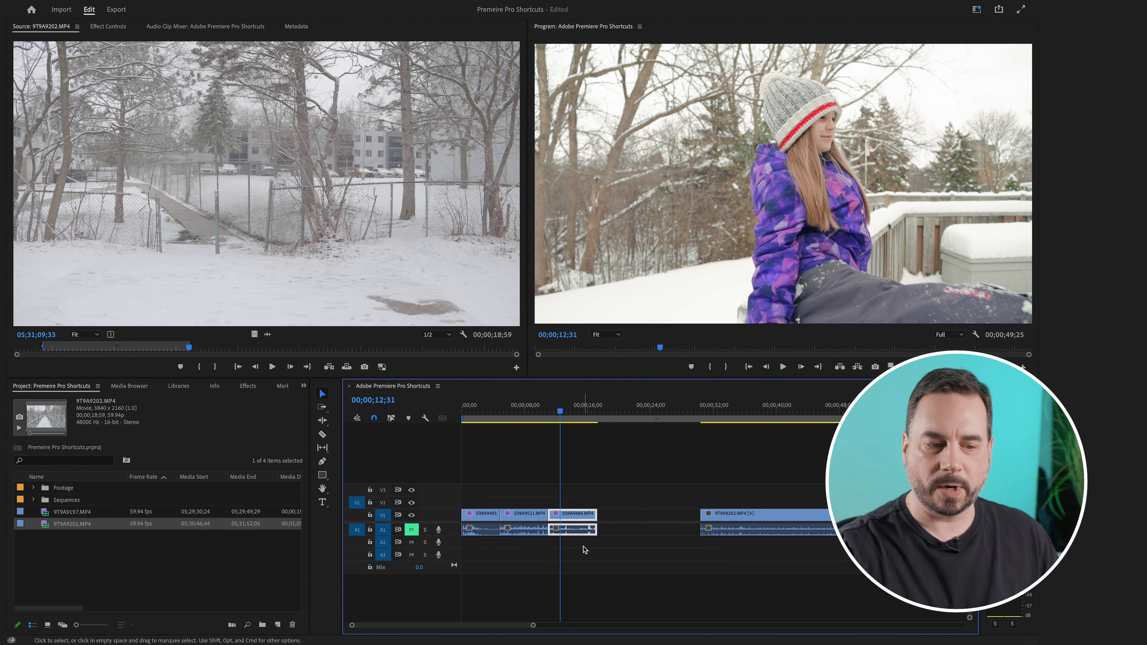
pyautogui.press('super+k')
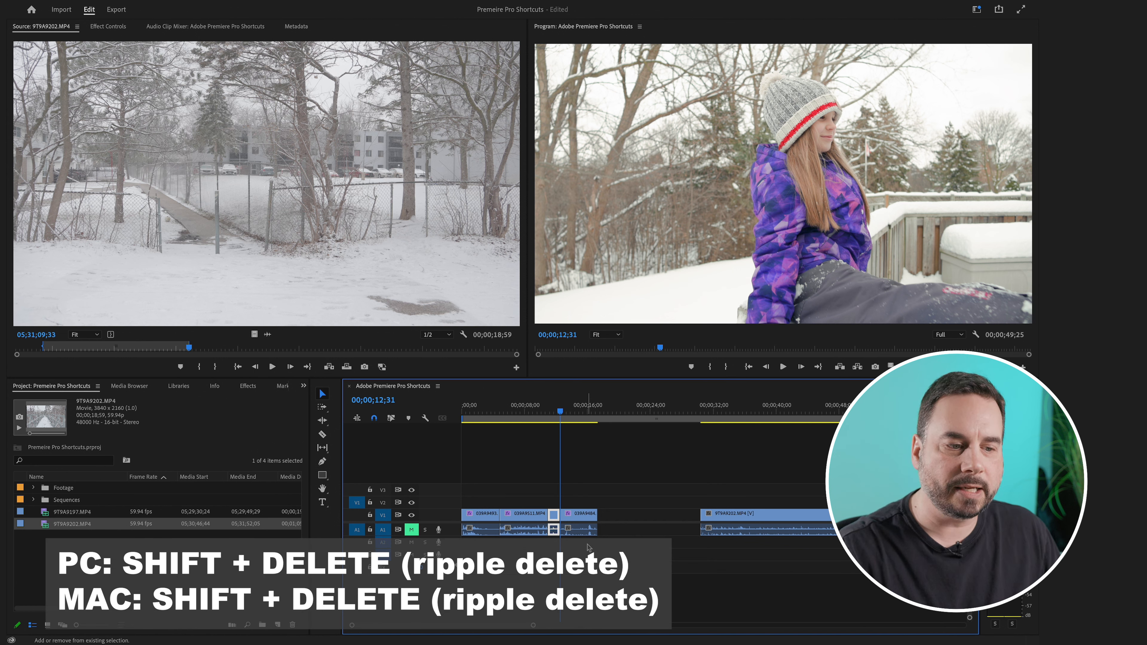
pyautogui.hotkey('shift', 'Delete')
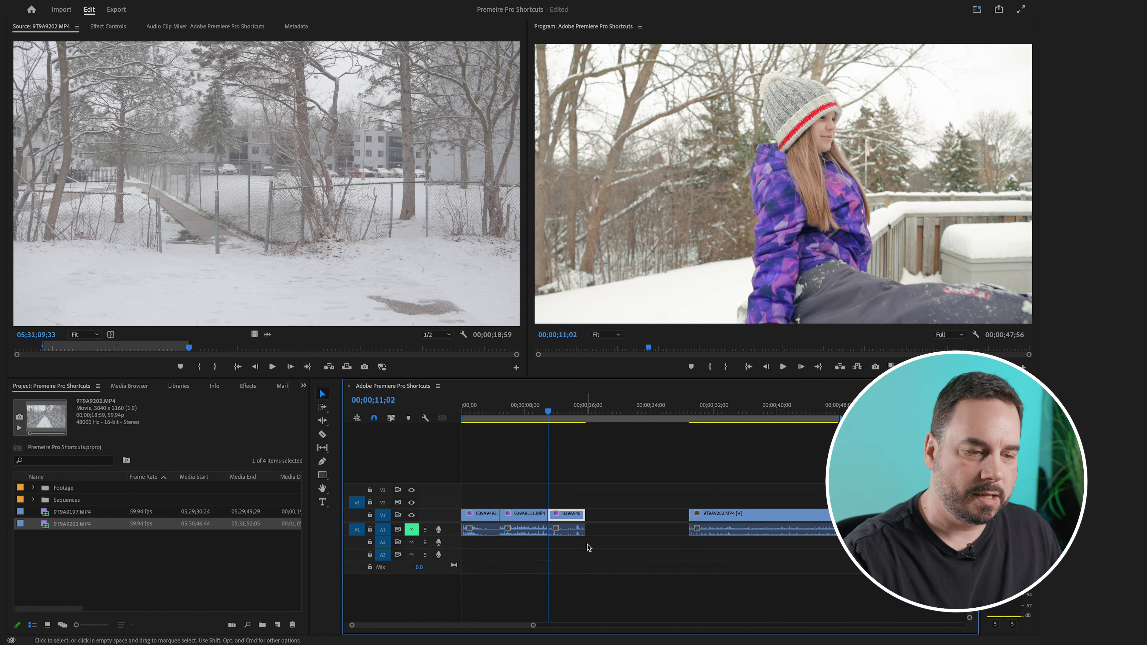
pyautogui.press('super+z')
# Split the third clip's video and audio at 00;00;13;09 and ripple delete the part before the playhead
pyautogui.click(565, 408)
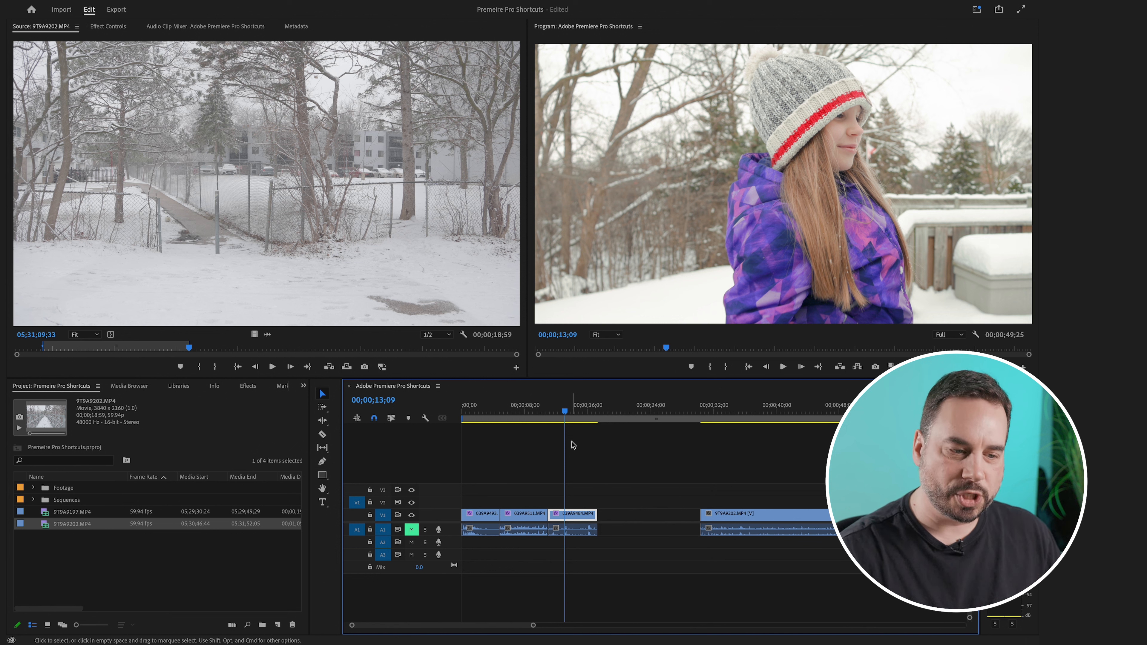
pyautogui.moveTo(578, 492); pyautogui.dragTo(570, 550)
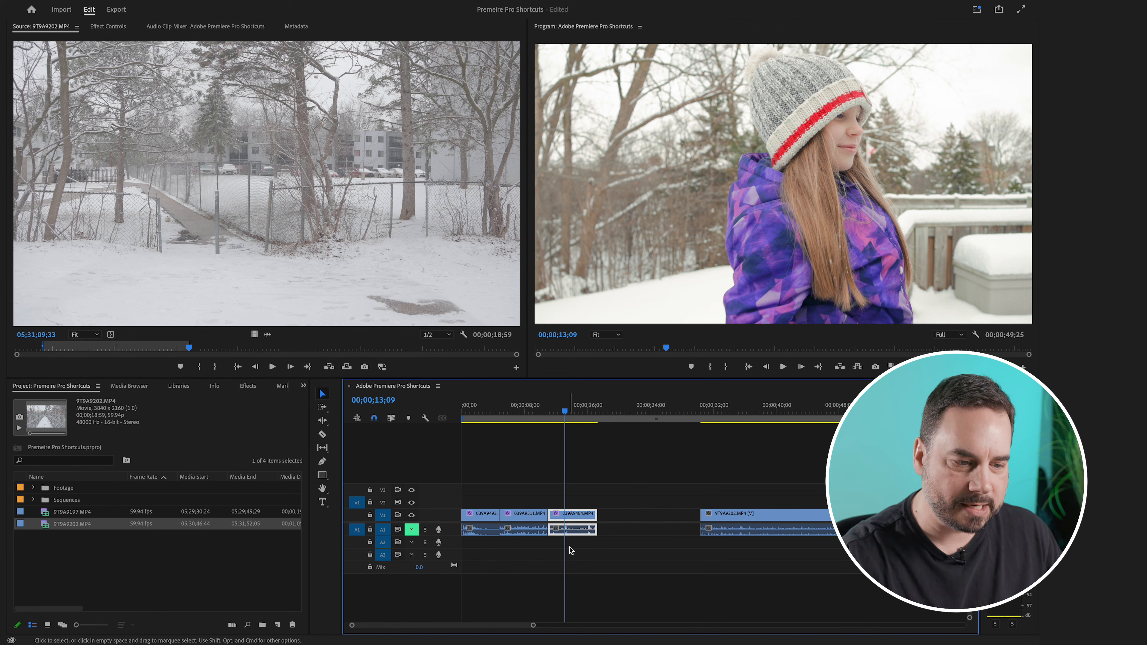
pyautogui.press('super+k')
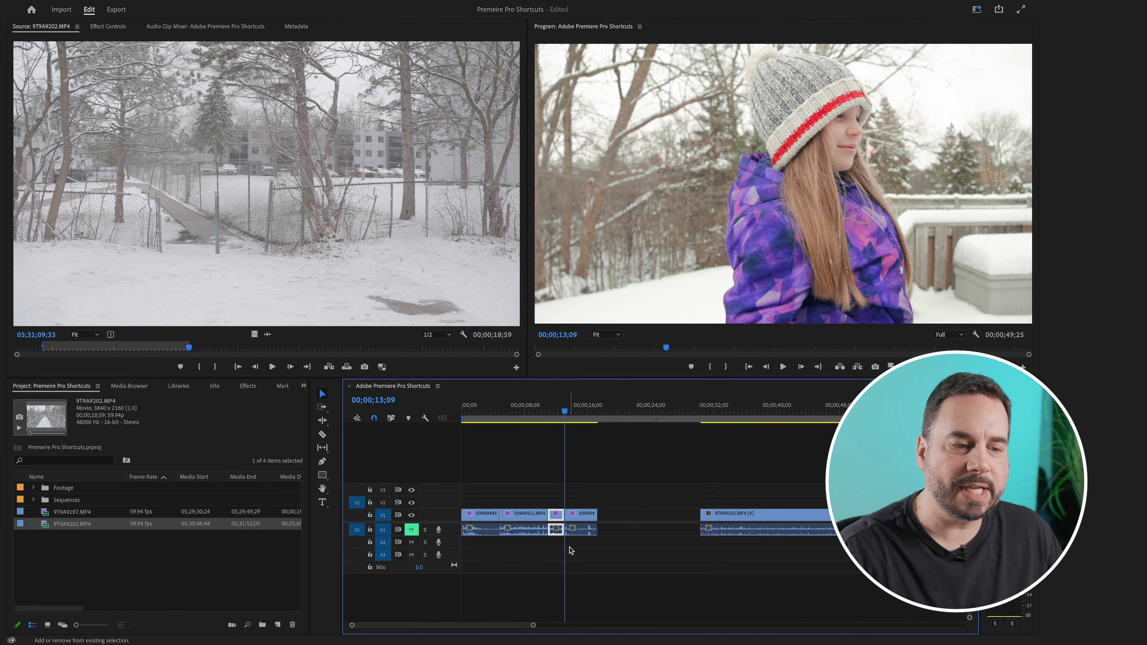
pyautogui.hotkey('shift', 'Delete')
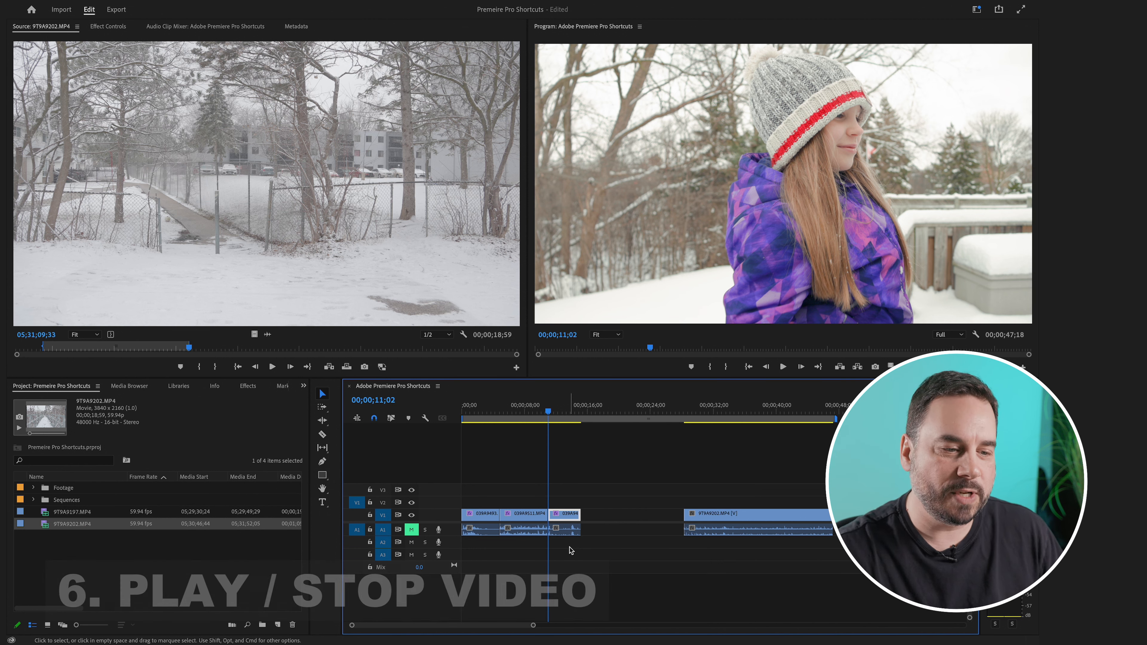
# Play and stop the third clip from its new start, resuming from 00;00;14;08
pyautogui.press('space')
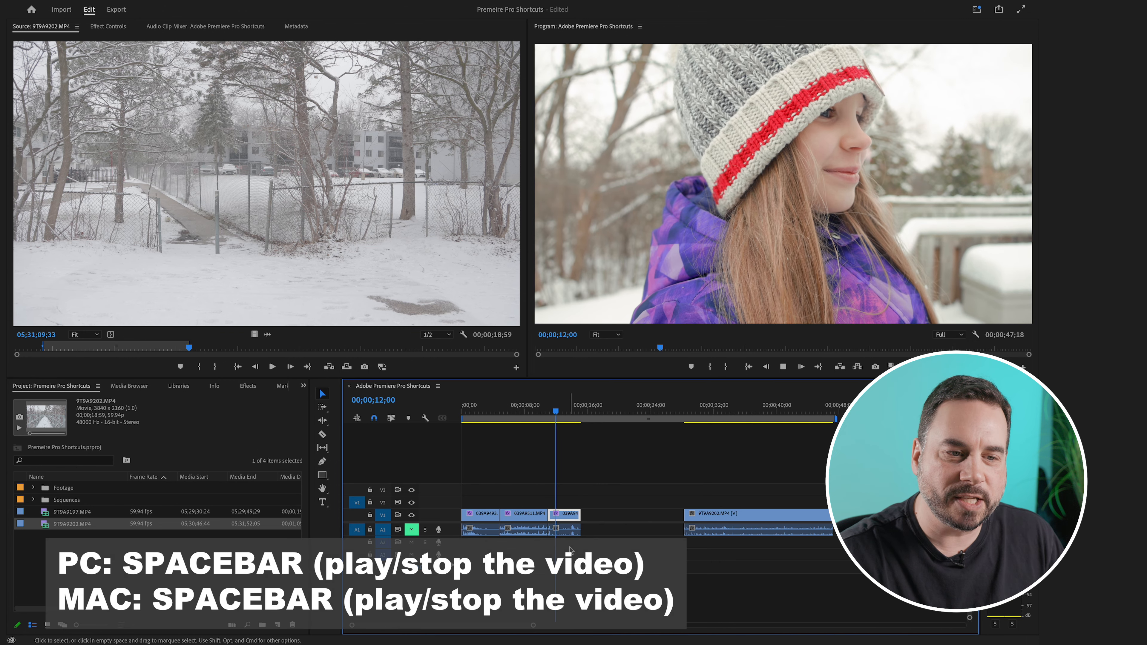
pyautogui.press('space')
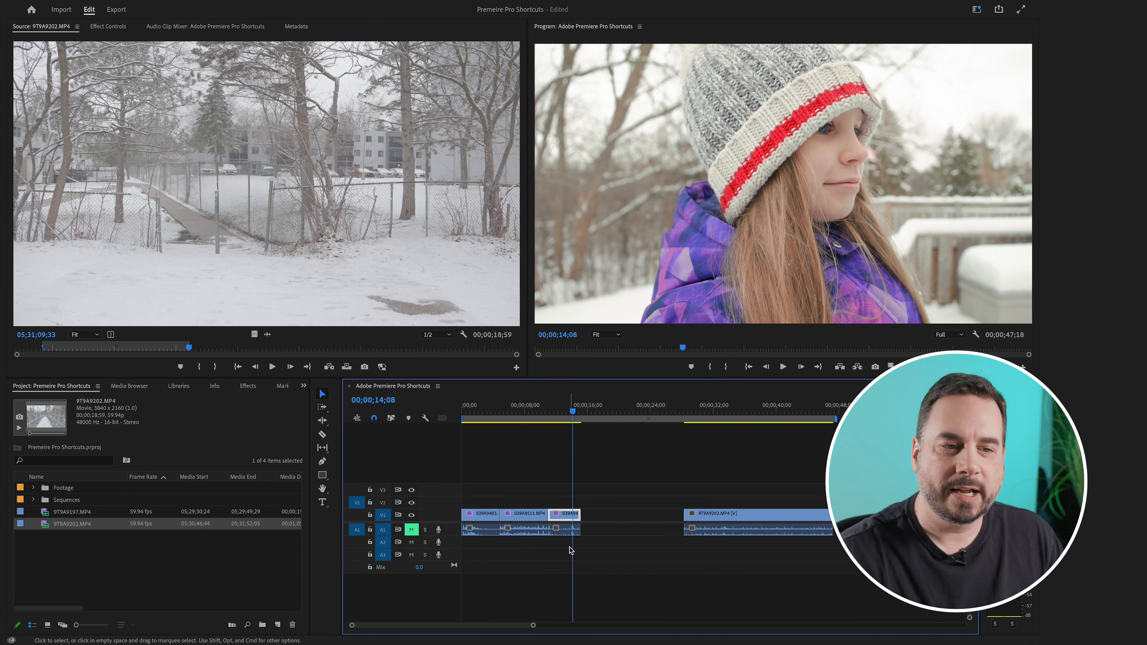
pyautogui.press('space')
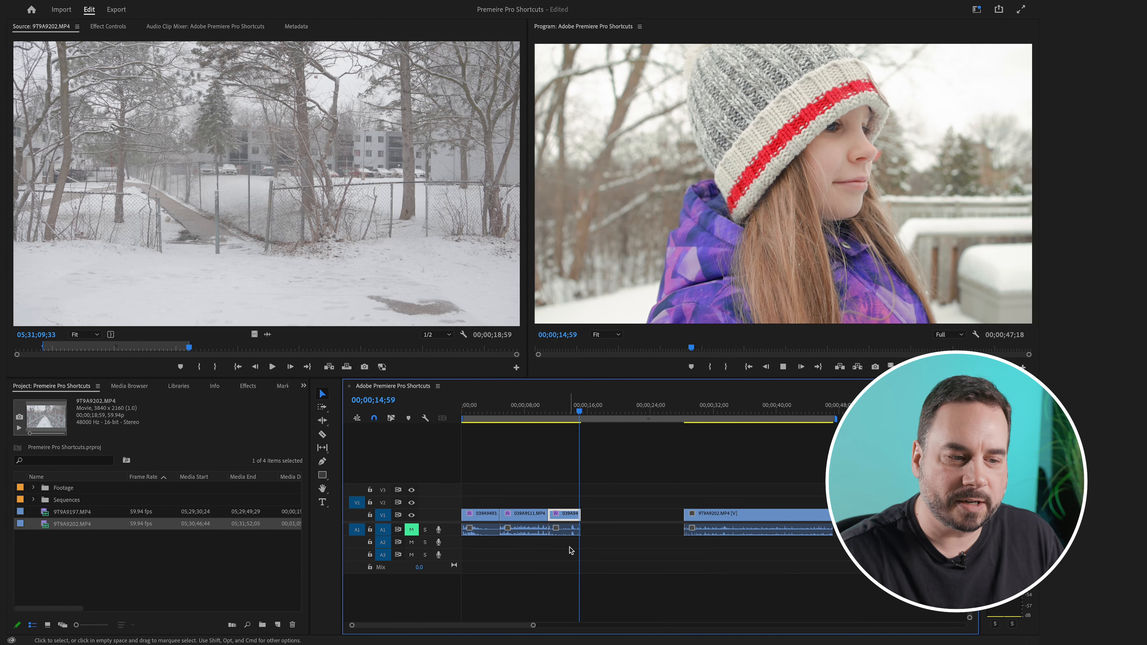
pyautogui.press('space')
# Return to the start of the sequence, play it briefly, and go back to 00;00;00;00
pyautogui.press('Home')
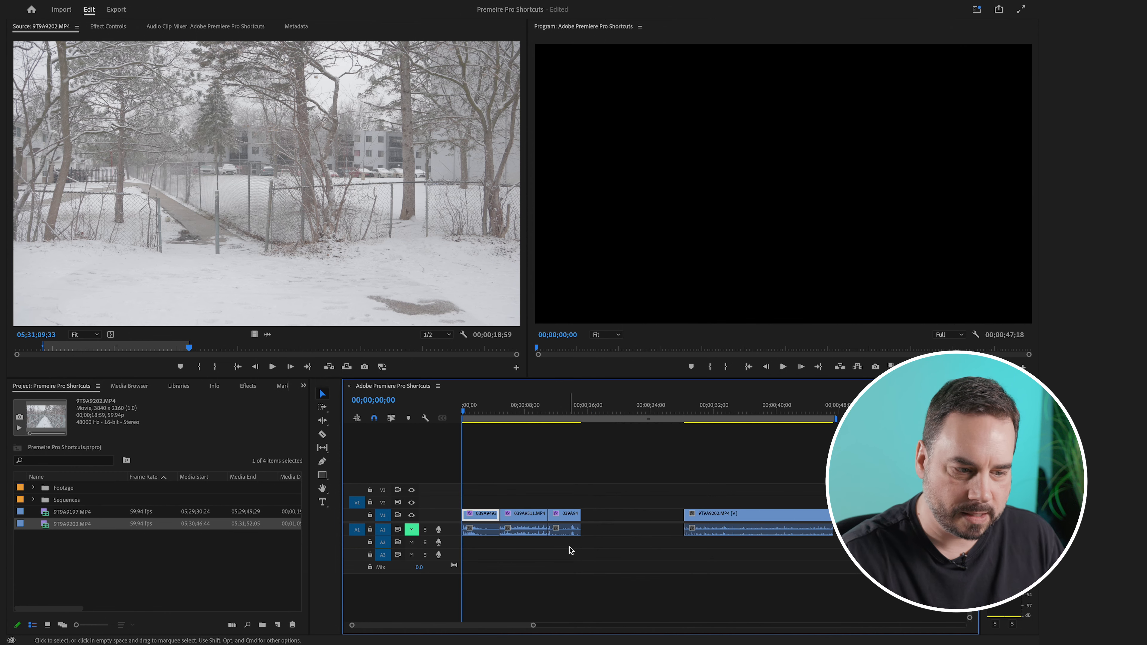
pyautogui.press('space')
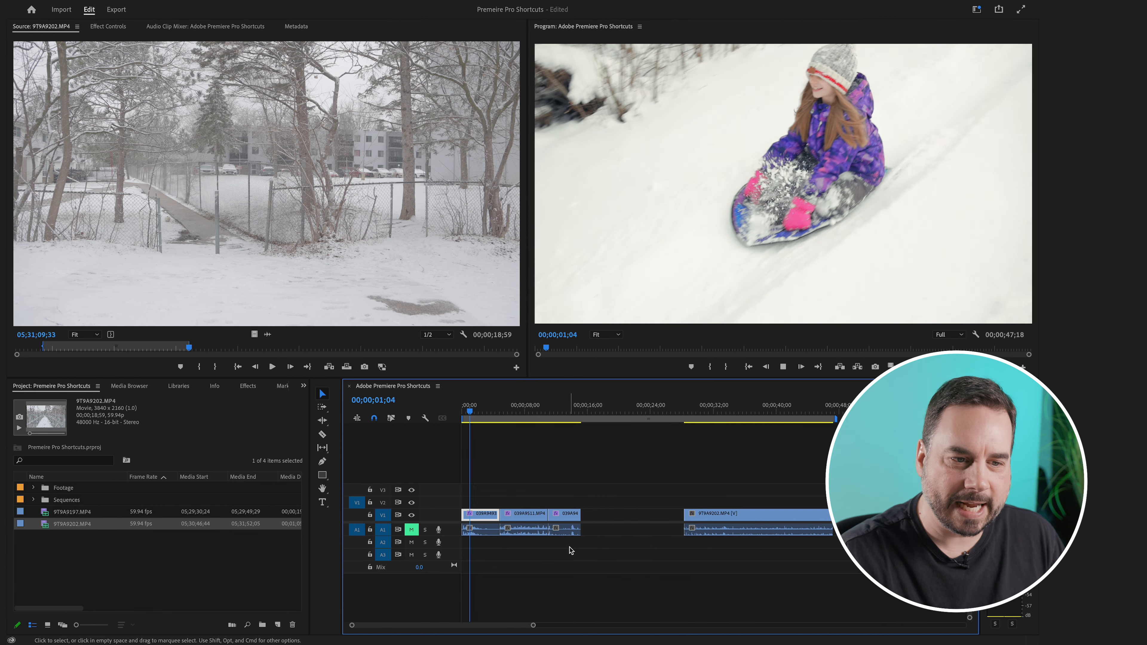
pyautogui.press('space')
pyautogui.press('Home')
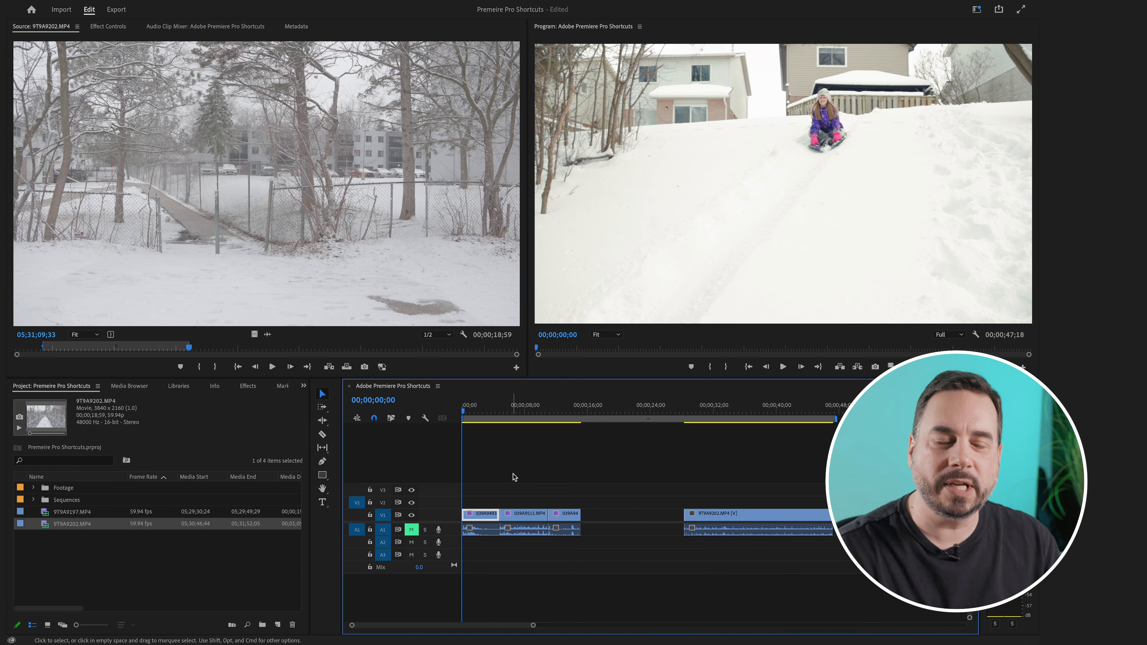
# Maximize the Program monitor, play the sequence from the start, and stop at 00;00;09;25
pyautogui.click(618, 164)
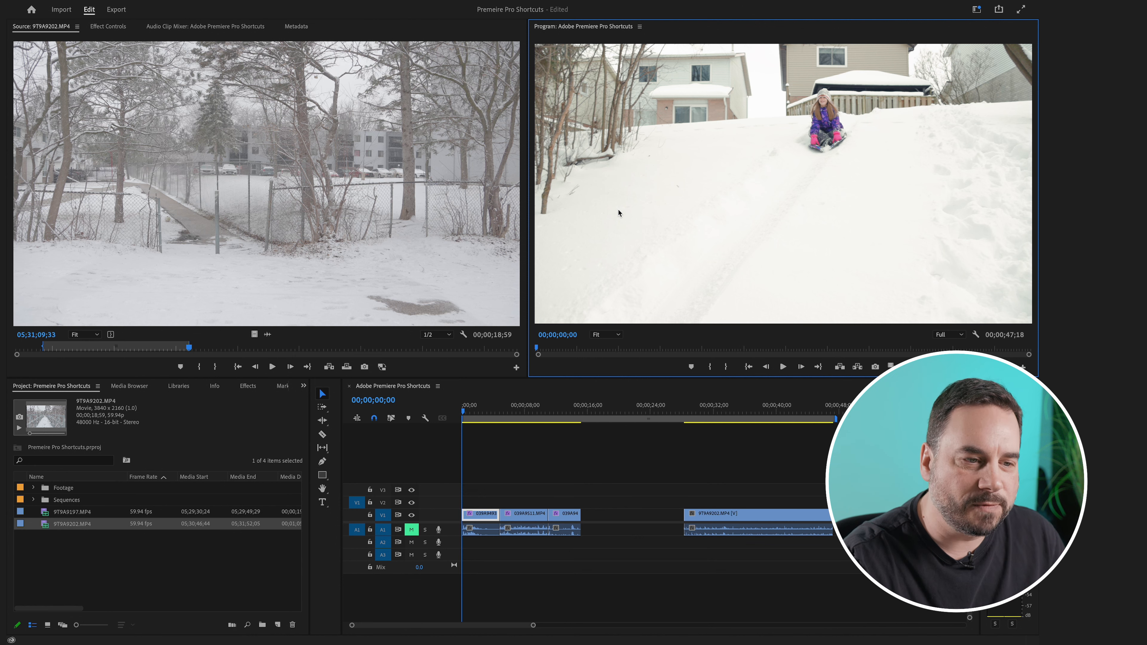
pyautogui.press('`')
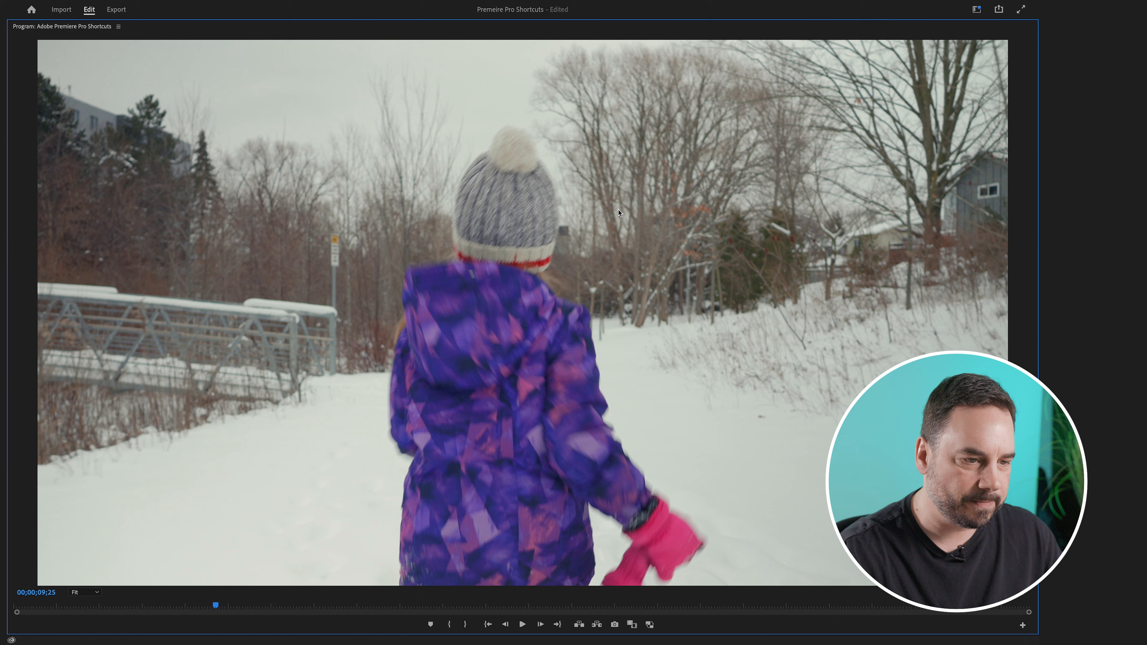
pyautogui.press('space')
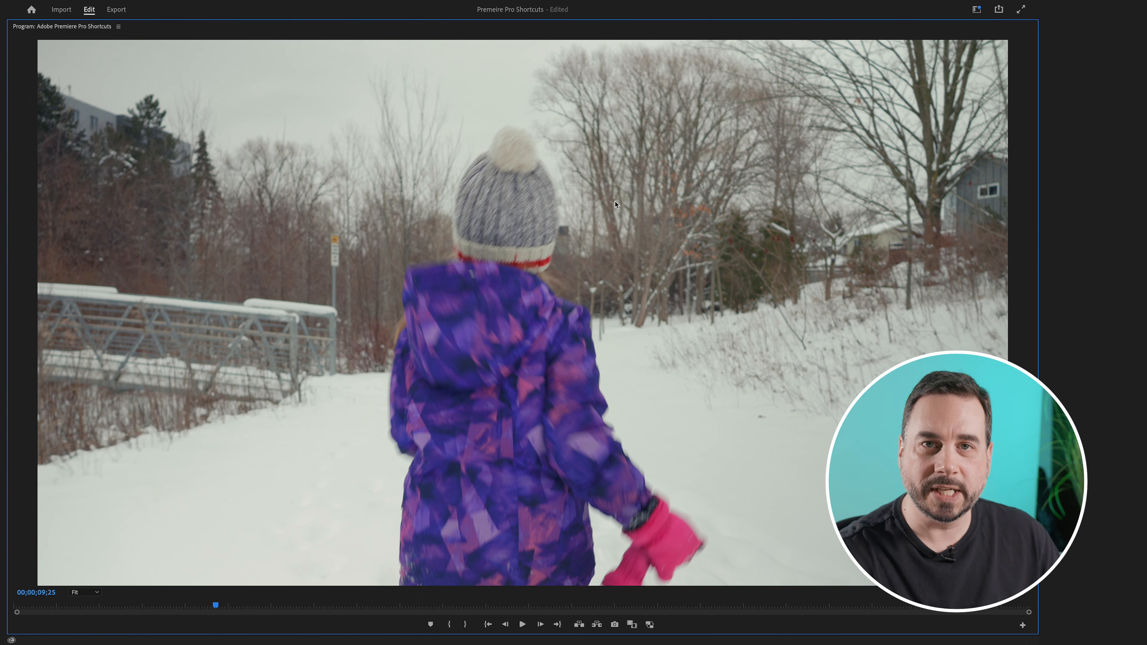
# Restore the Program monitor, and maximize and restore the Source monitor and the Timeline panel in turn
pyautogui.press('`')
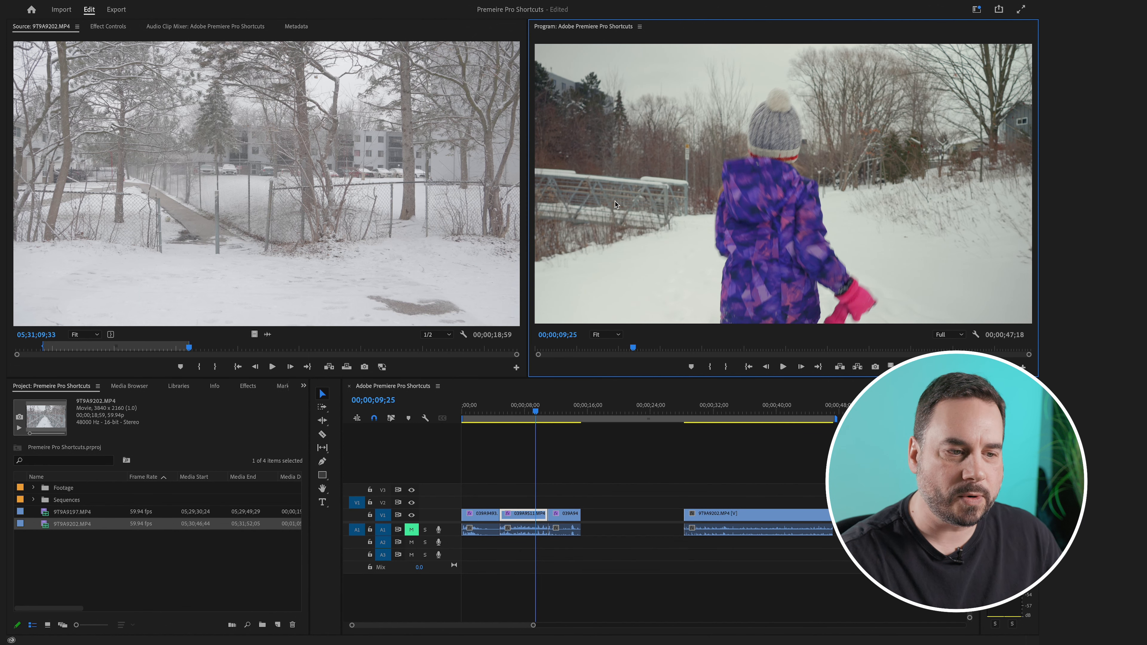
pyautogui.click(164, 132)
pyautogui.press('`')
pyautogui.press('`')
pyautogui.click(605, 492)
pyautogui.press('`')
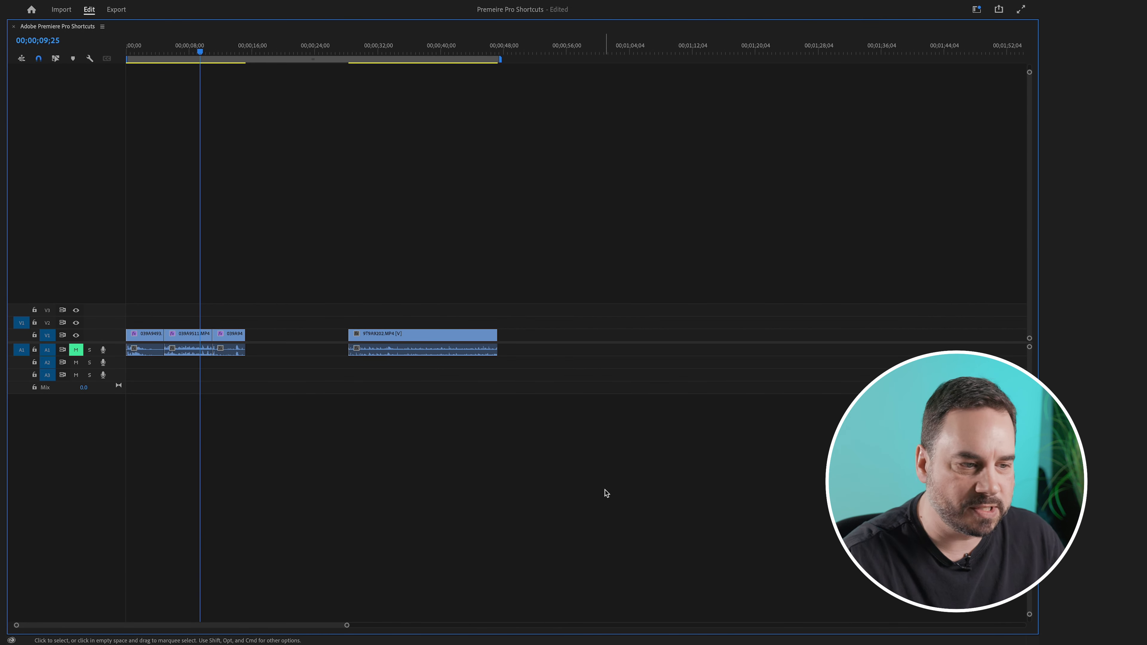
pyautogui.press('`')
# Maximize and restore the Project panel, the Tools panel and the Program monitor one after another
pyautogui.click(122, 583)
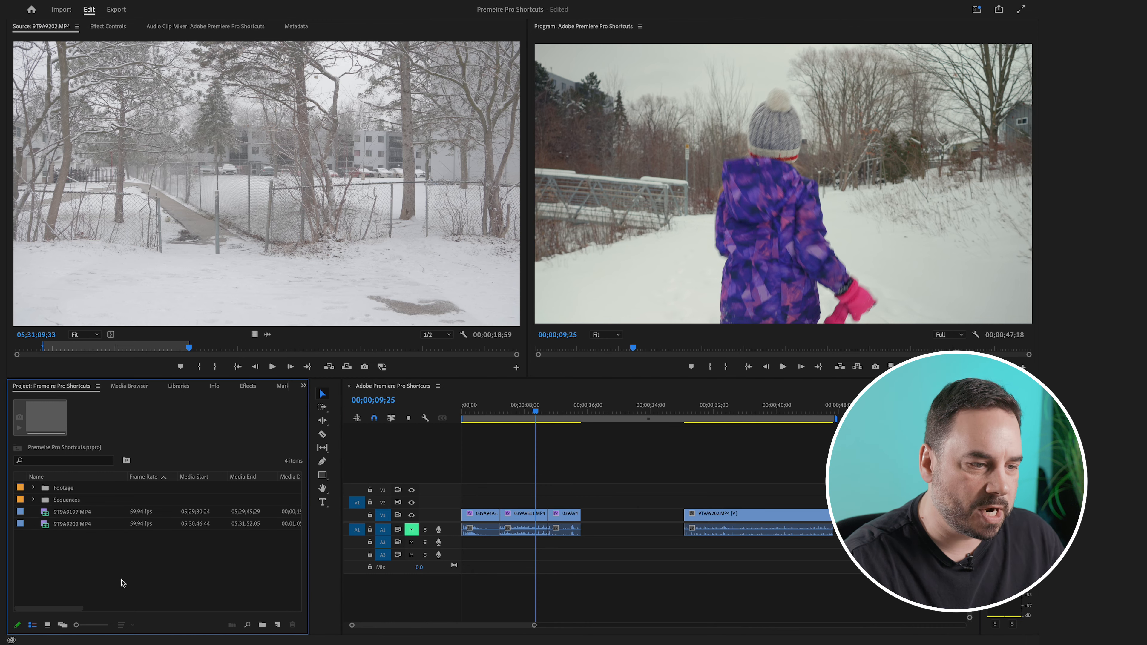
pyautogui.press('`')
pyautogui.press('`')
pyautogui.click(323, 546)
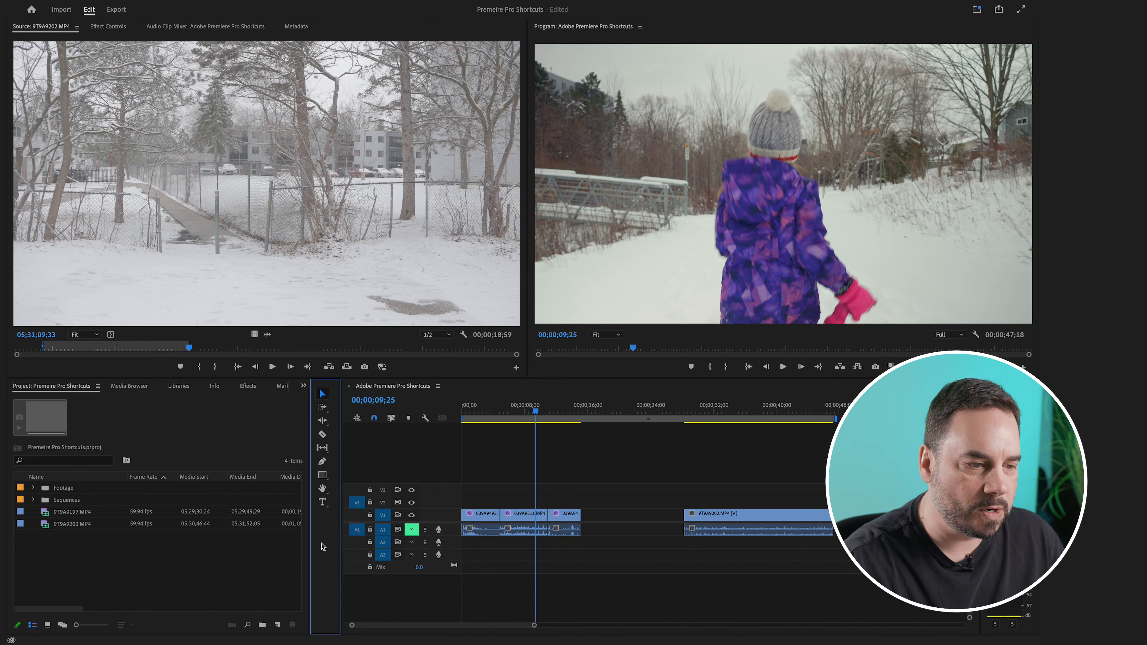
pyautogui.press('`')
pyautogui.press('`')
pyautogui.click(648, 222)
pyautogui.press('`')
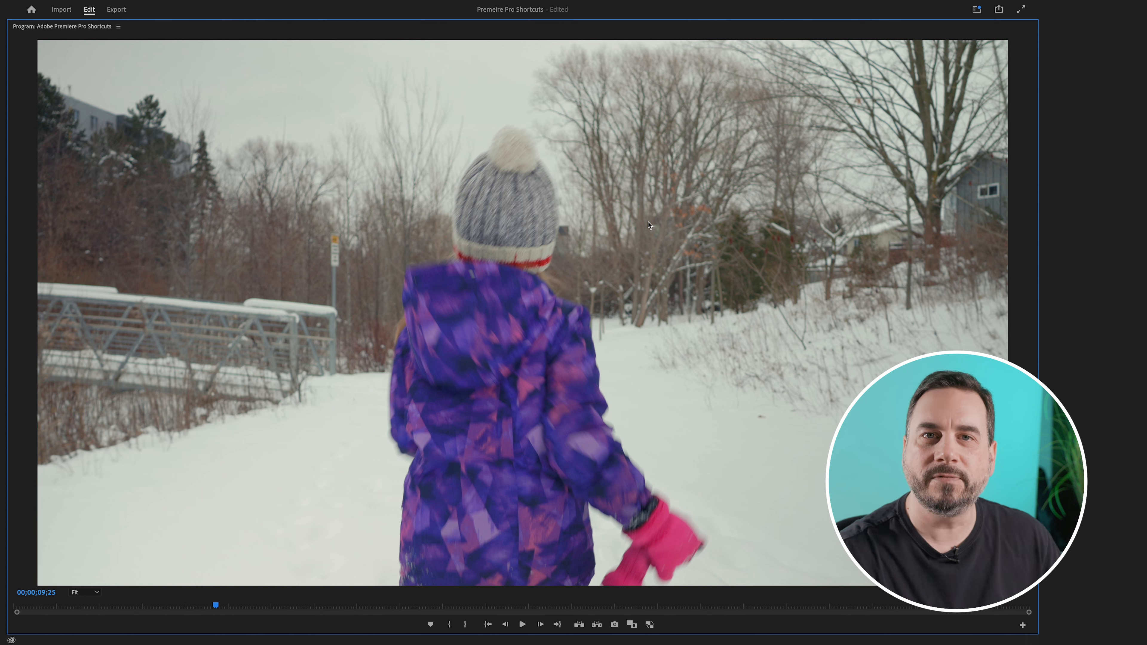
pyautogui.press('`')
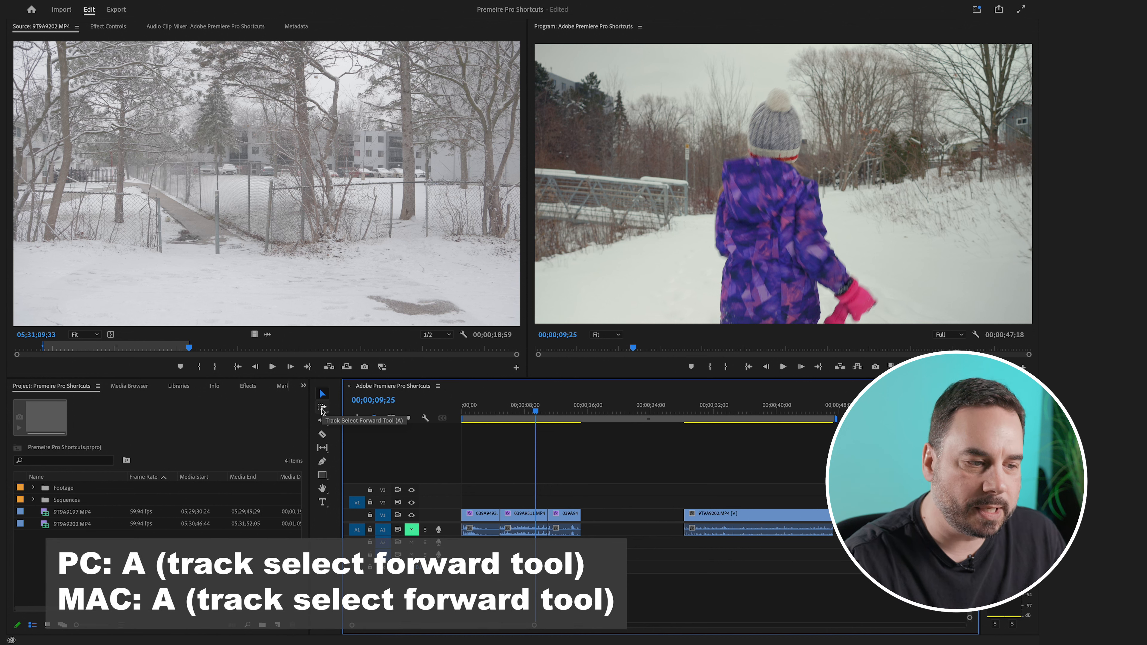
# With the Track Select Forward tool, select all clips forward from the first, second and last clips, and again from the first
pyautogui.click(321, 408)
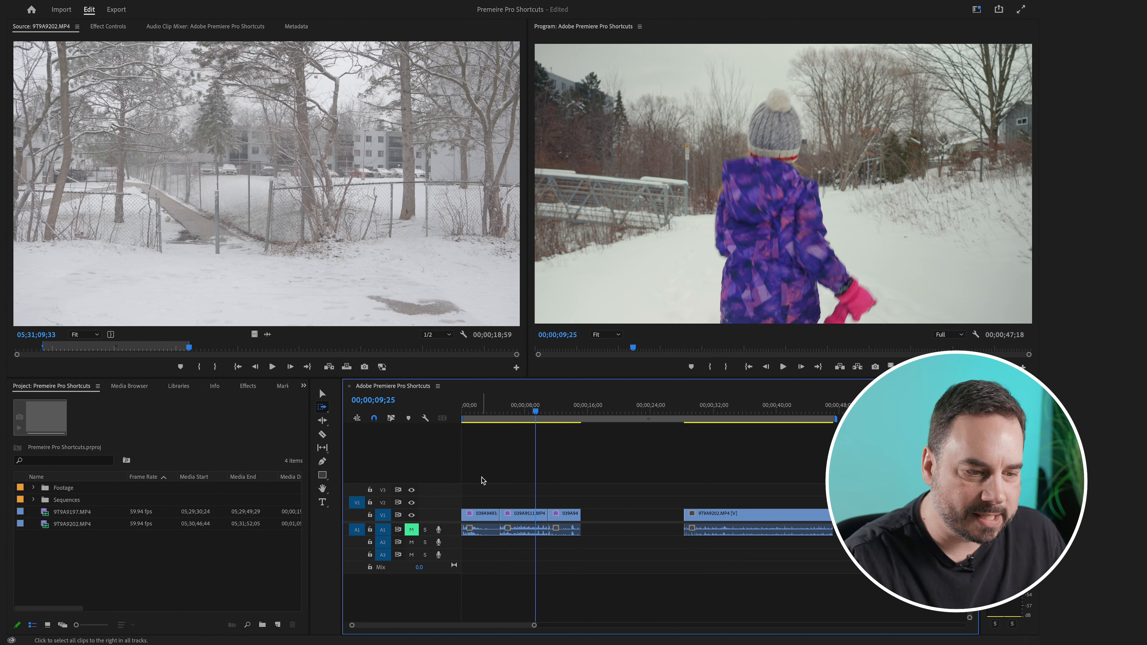
pyautogui.click(477, 495)
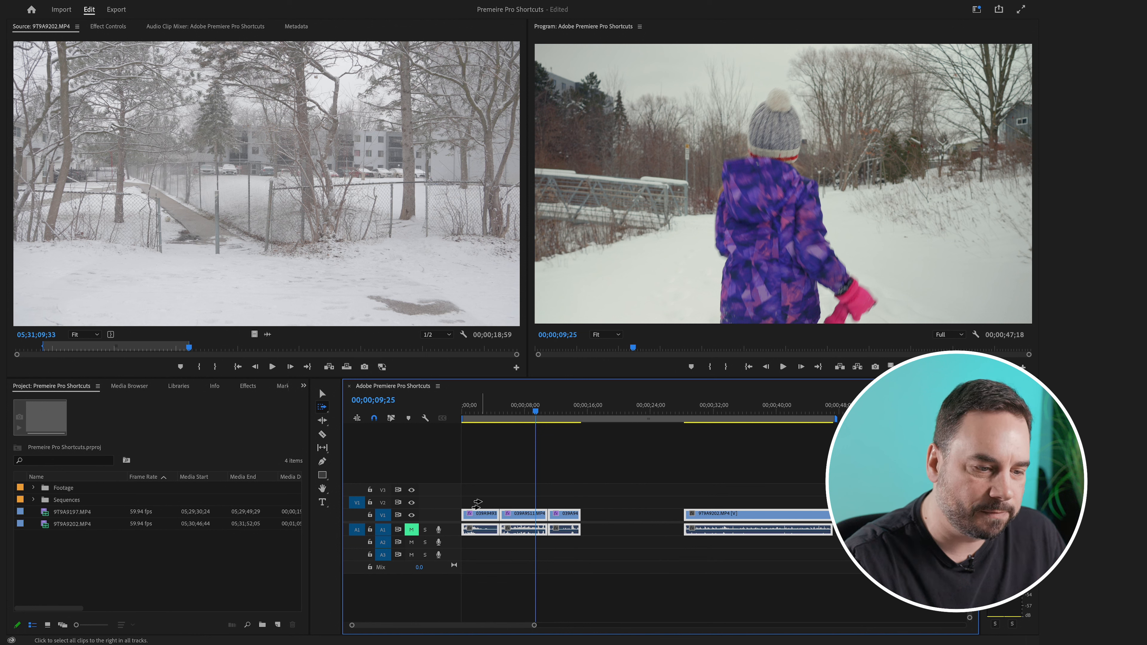
pyautogui.click(522, 509)
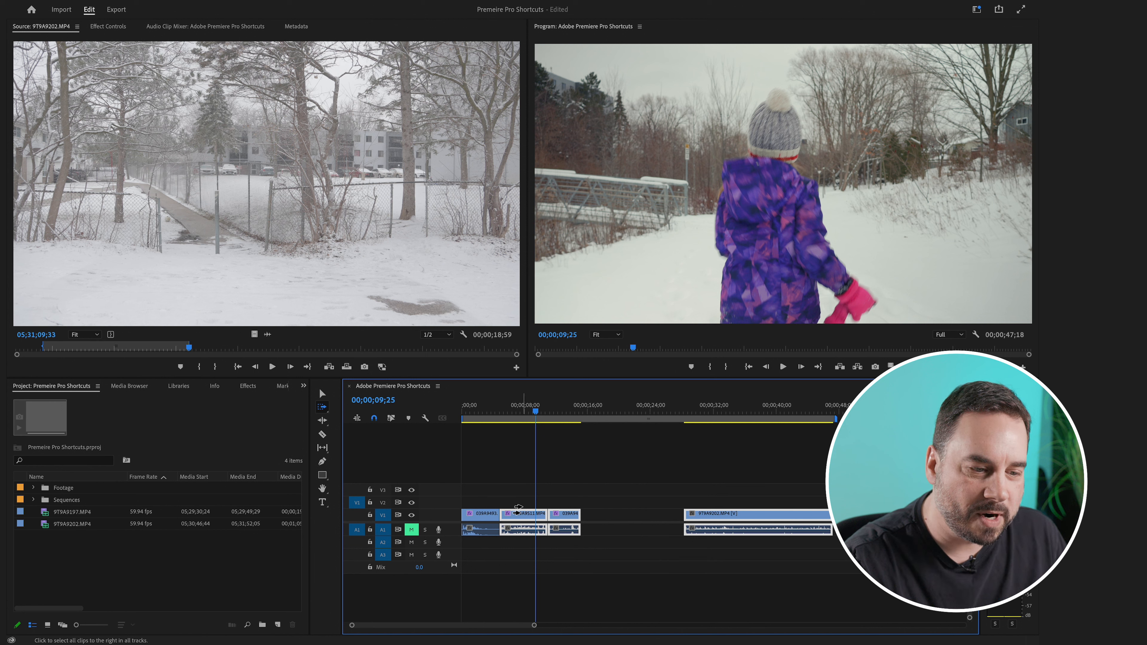
pyautogui.click(681, 514)
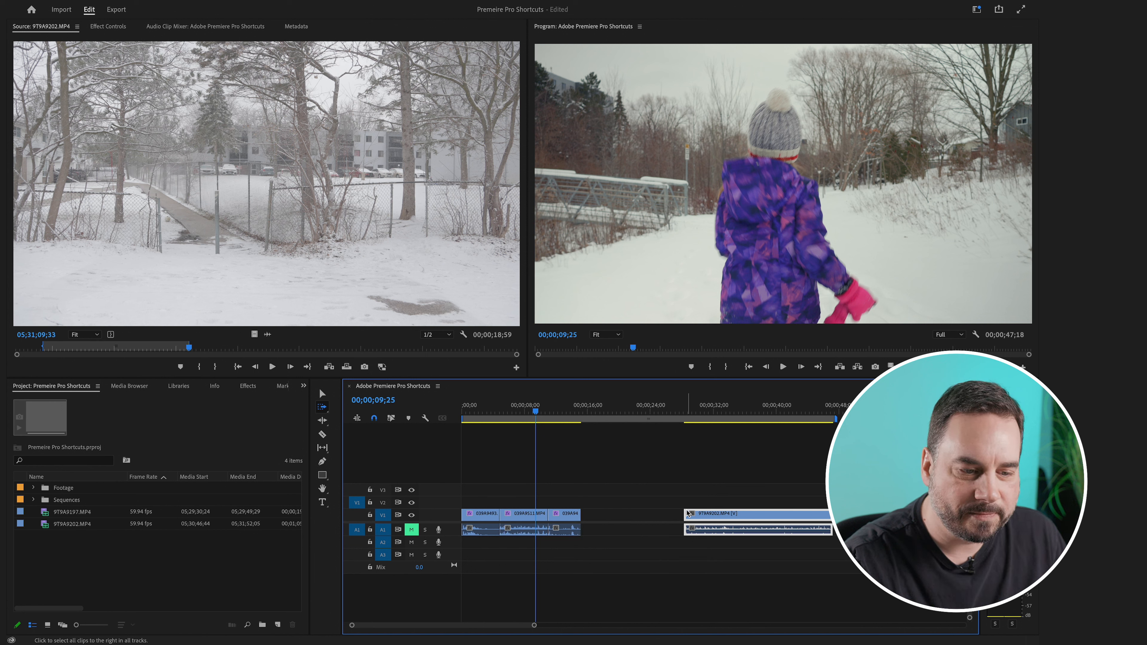
pyautogui.click(472, 497)
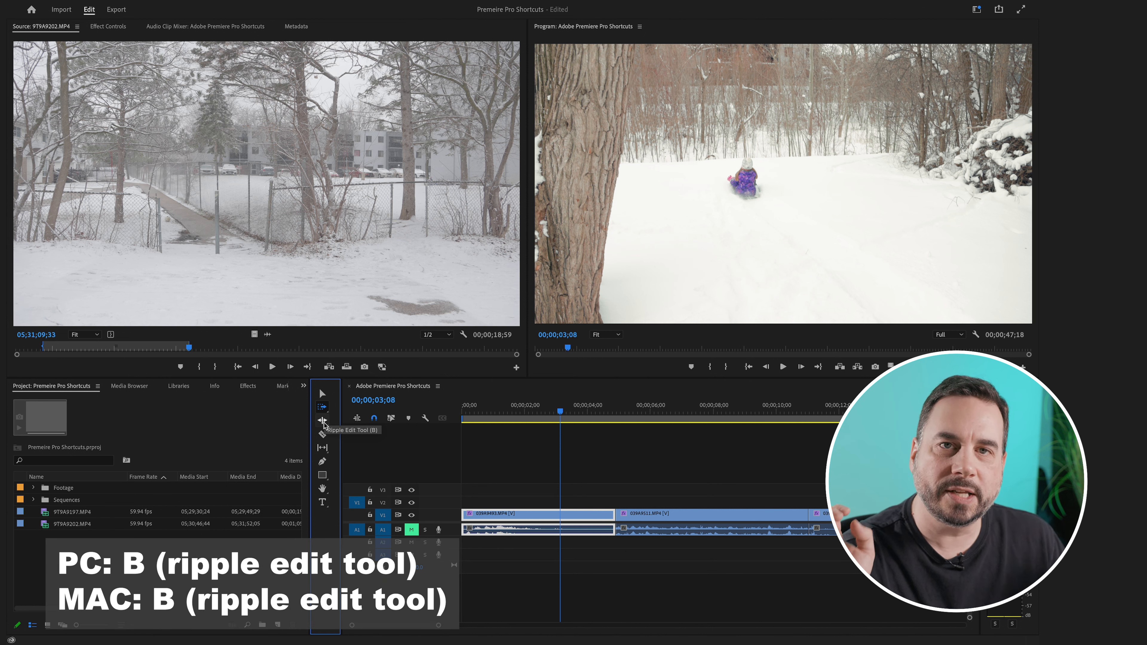
# Split the first clip at 00;00;03;08, select the part after the playhead, and undo the split
pyautogui.click(322, 420)
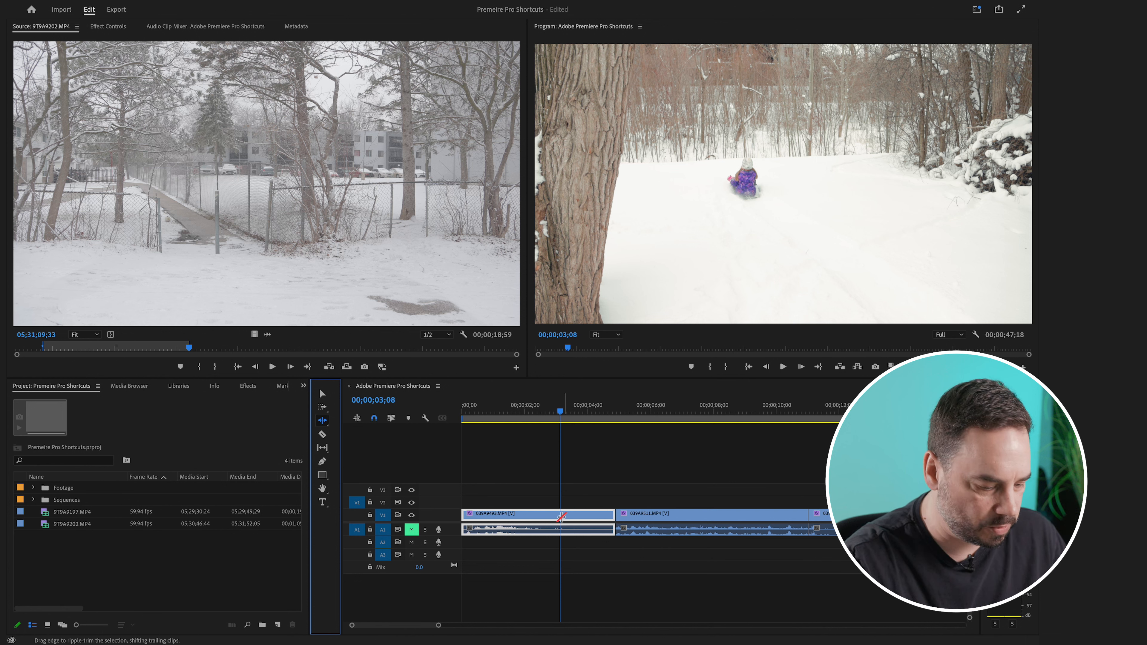
pyautogui.press('v')
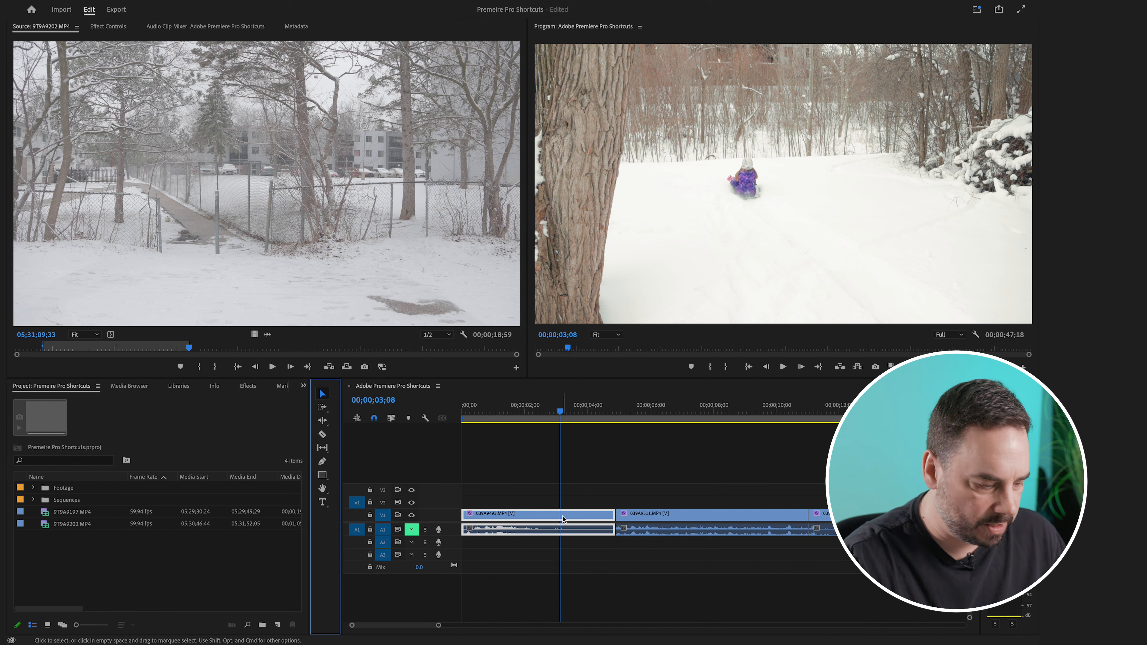
pyautogui.press('super+k')
pyautogui.click(584, 515)
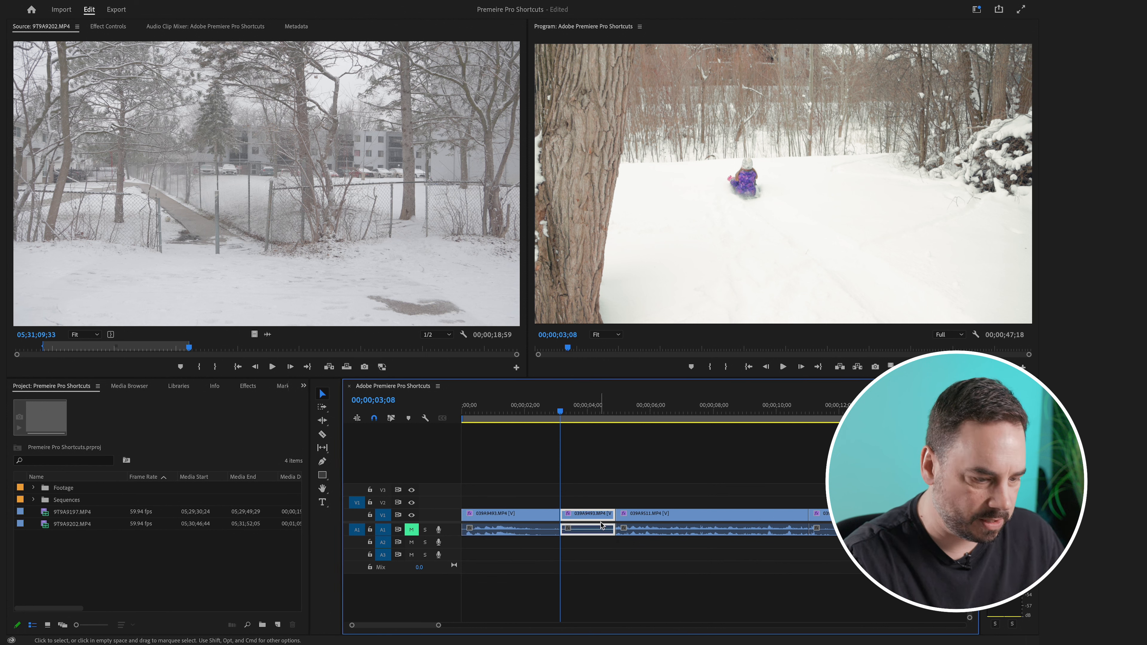
pyautogui.press('super+z')
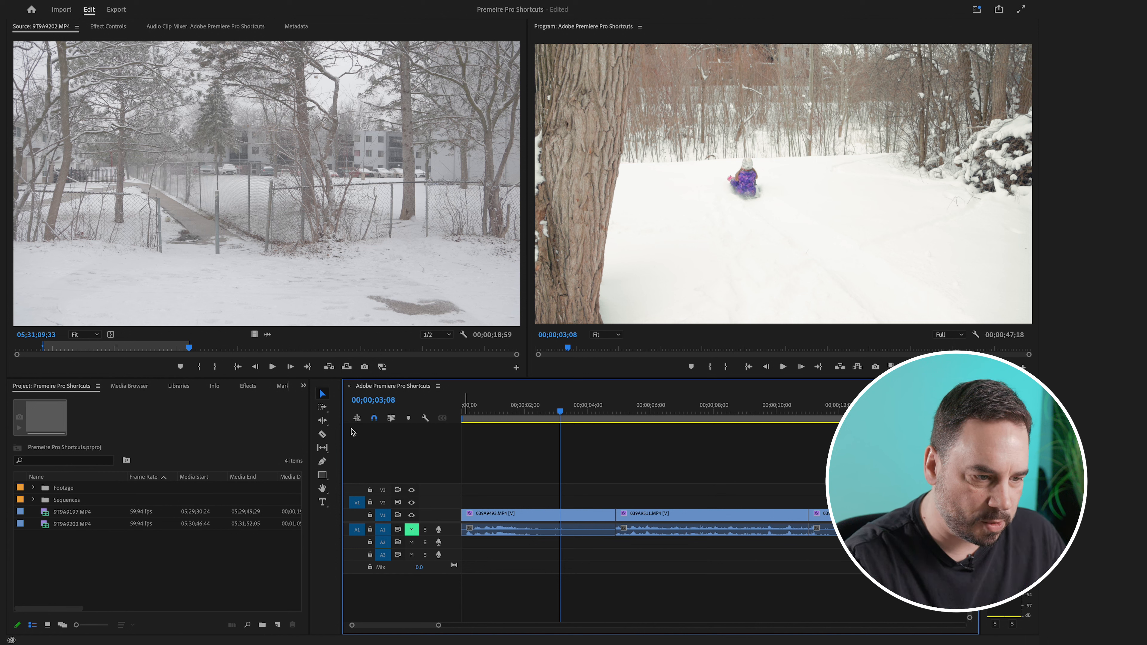
# Ripple trim the end of the first clip back to the playhead at 00;00;03;08 with the Ripple Edit tool
pyautogui.click(323, 421)
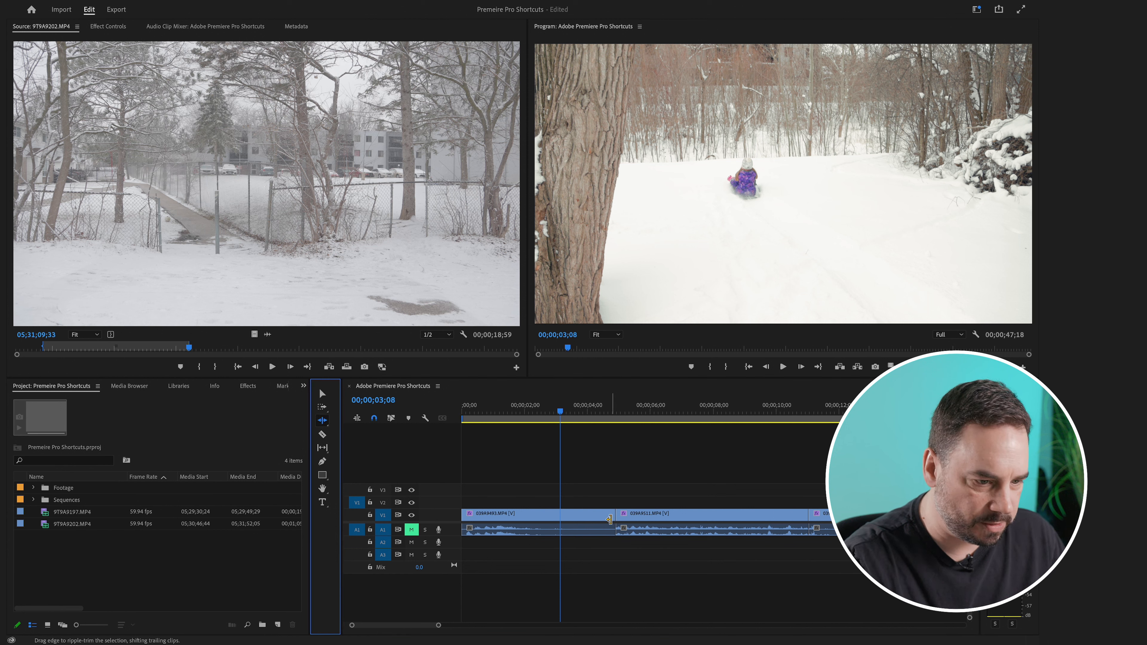
pyautogui.press('v')
pyautogui.click(604, 528)
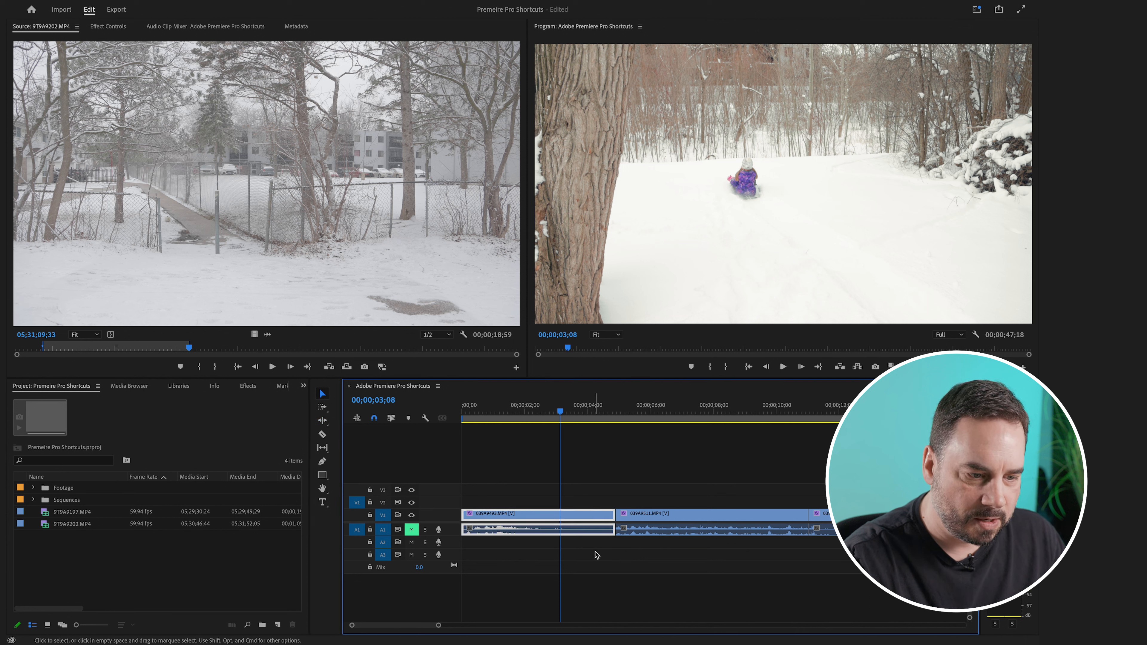
pyautogui.press('b')
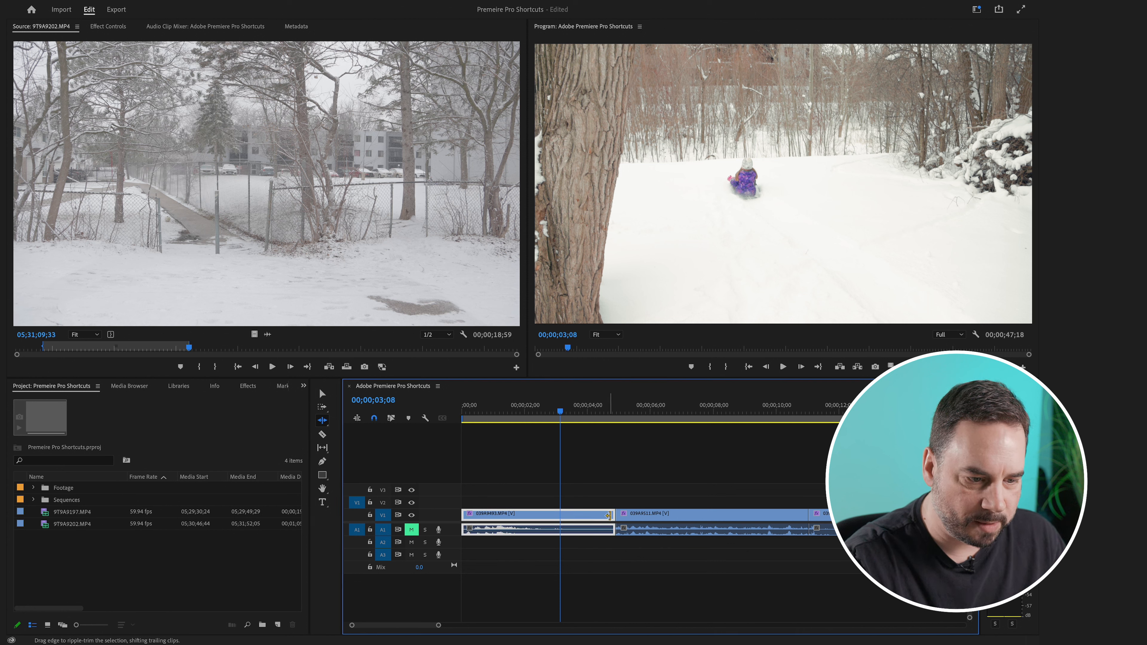
pyautogui.moveTo(612, 515); pyautogui.dragTo(556, 517)
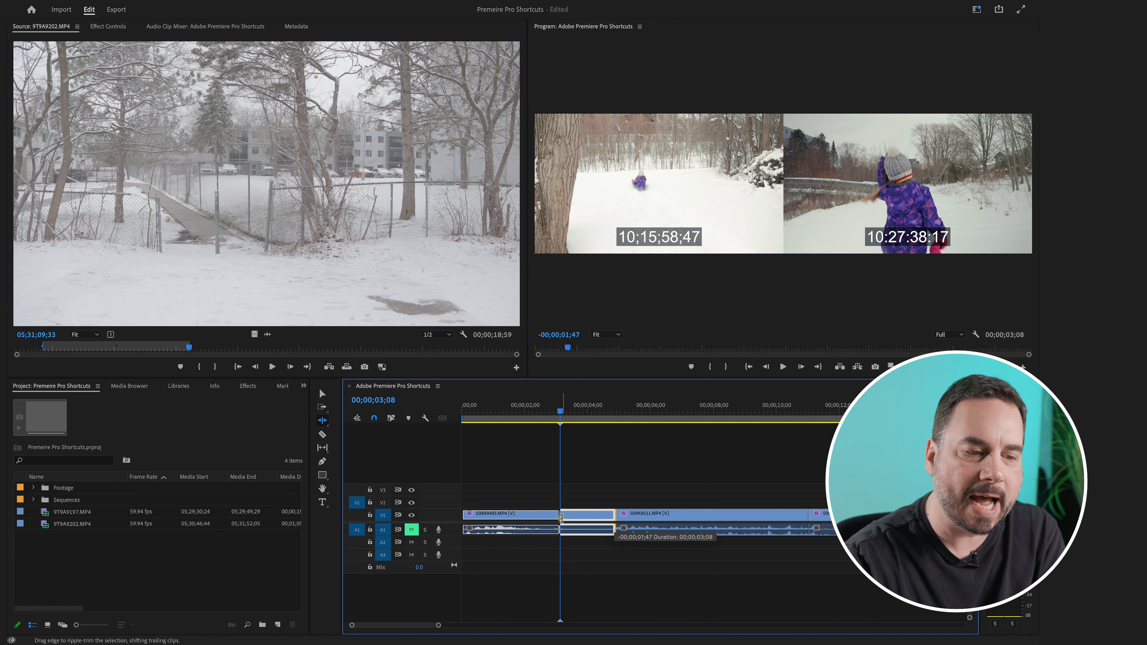
pyautogui.moveTo(559, 518); pyautogui.dragTo(560, 520)
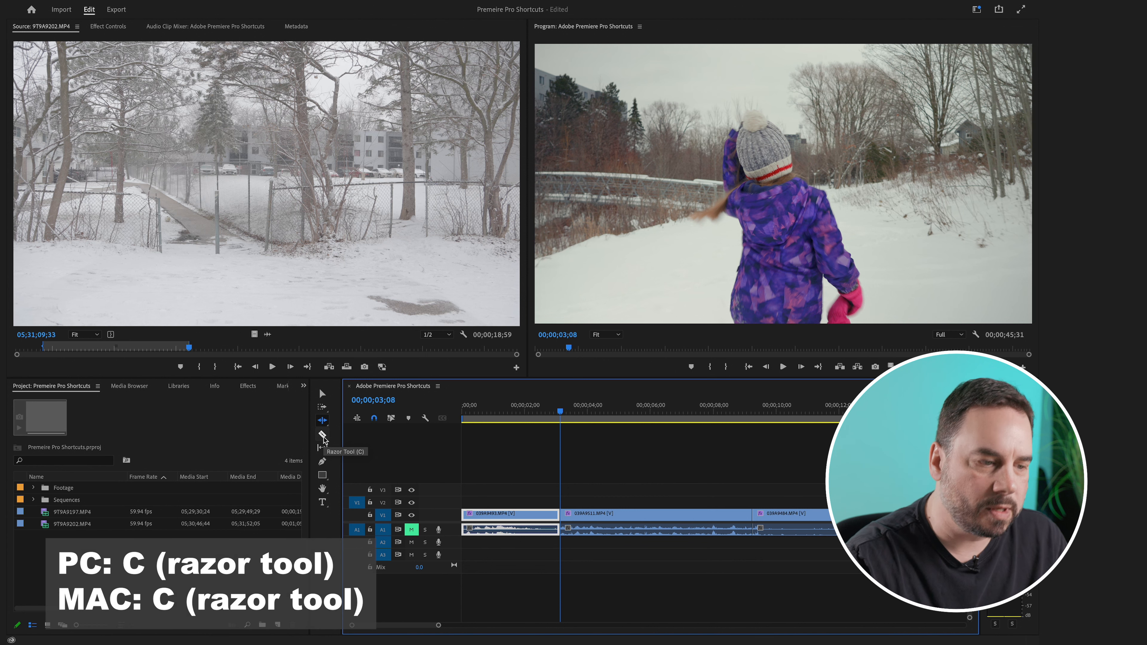
# Cut the second clip's video and audio at two matching points with the Razor tool, dividing it into three pieces
pyautogui.click(323, 436)
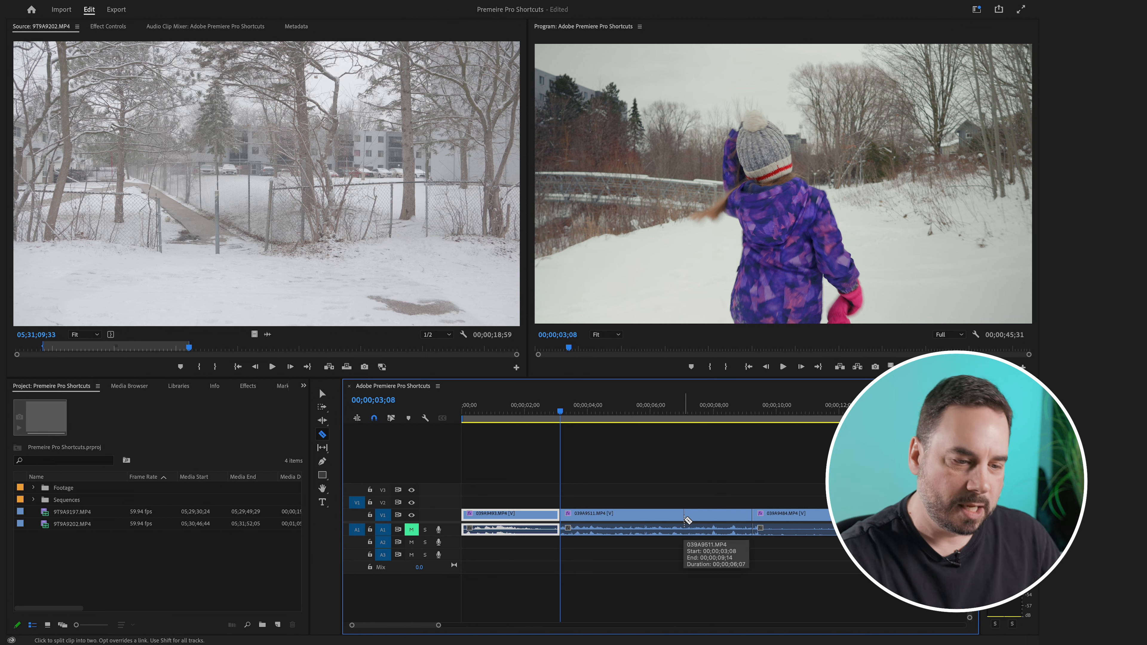
pyautogui.click(631, 517)
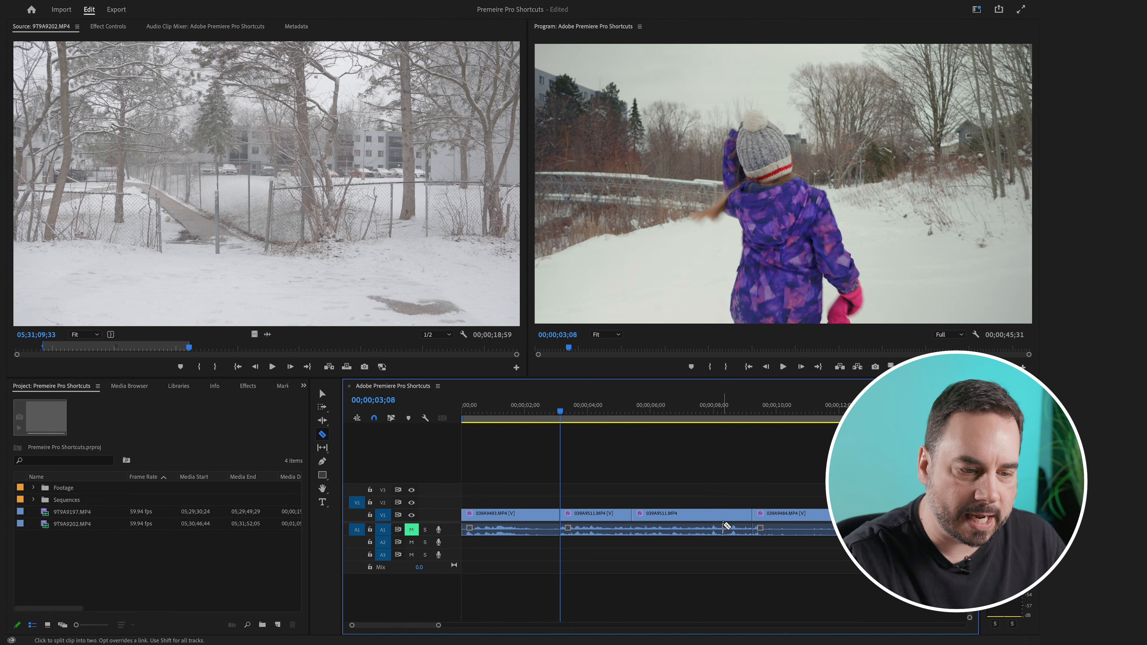
pyautogui.click(708, 529)
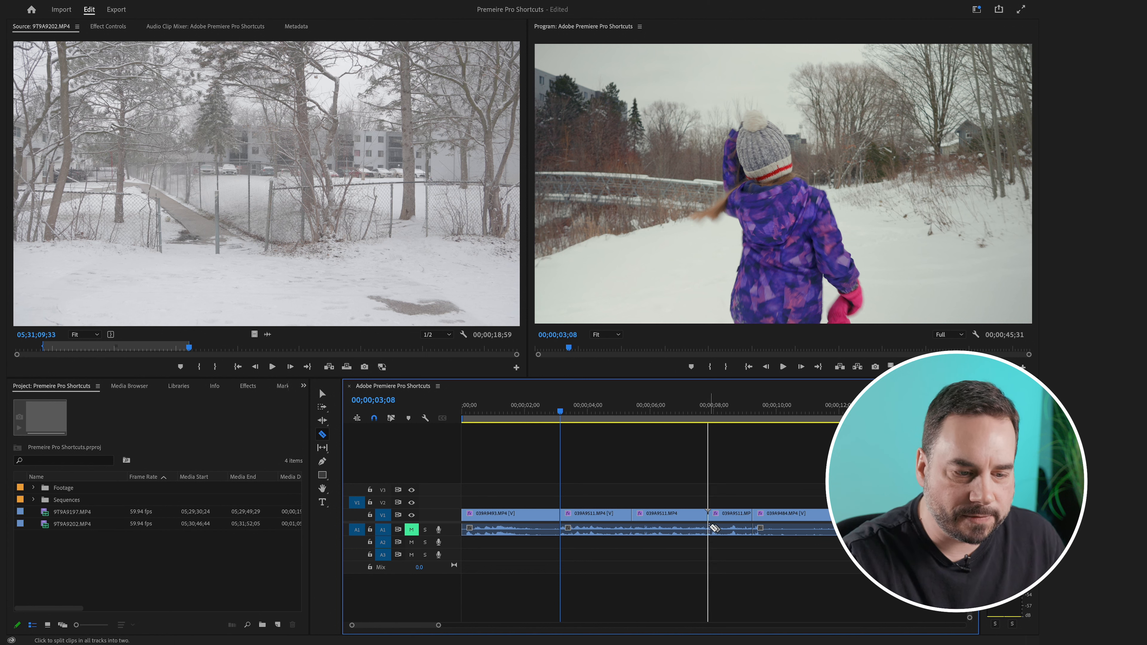
pyautogui.keyDown('alt'); pyautogui.click(708, 528); pyautogui.keyUp('alt')
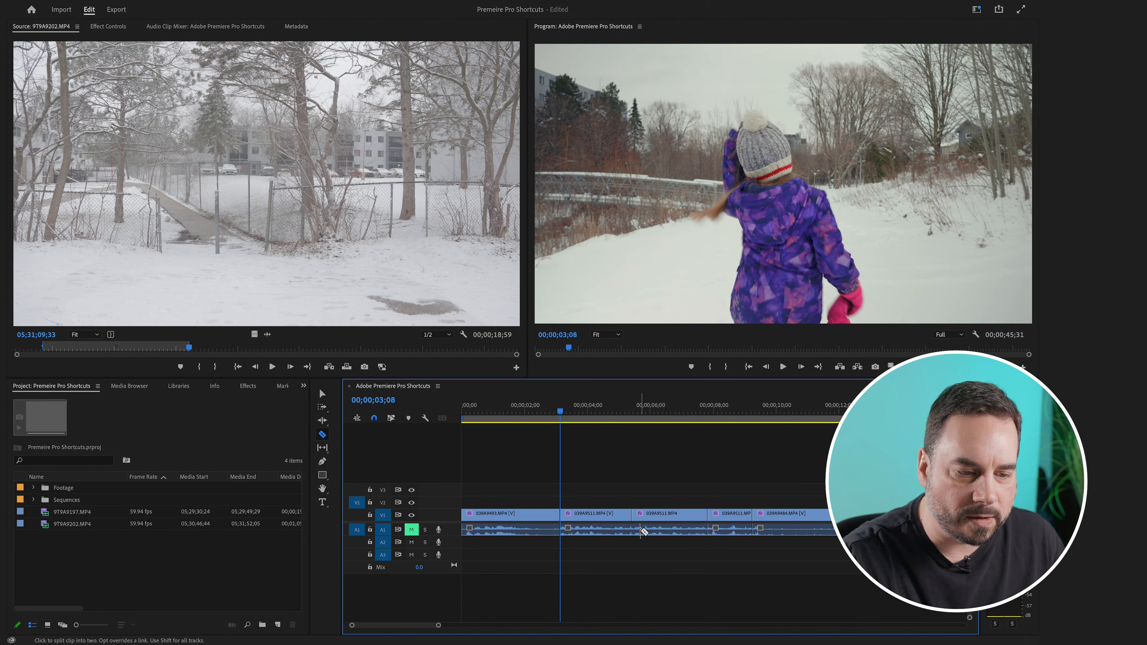
pyautogui.keyDown('alt'); pyautogui.click(635, 529); pyautogui.keyUp('alt')
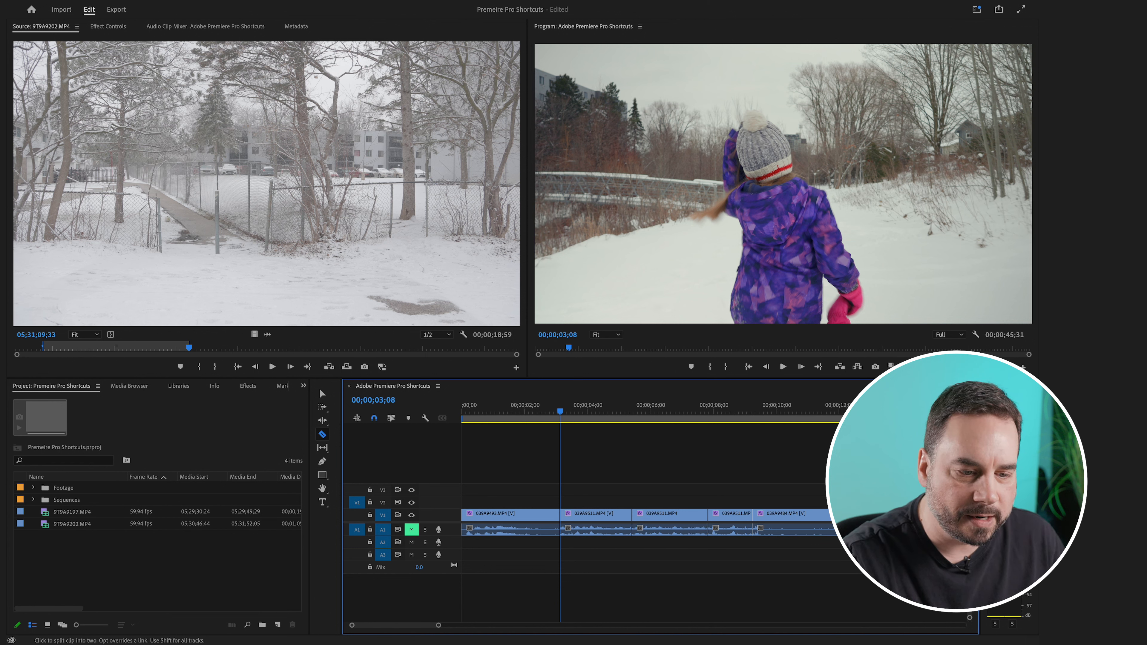
# Move the clip after the razor cuts to tracks V3 and A3, overlapping the earlier footage, and split all tracks near 00;00;08;31
pyautogui.press('v')
pyautogui.moveTo(832, 481); pyautogui.dragTo(814, 576)
pyautogui.moveTo(810, 522); pyautogui.dragTo(752, 498)
pyautogui.click(730, 403)
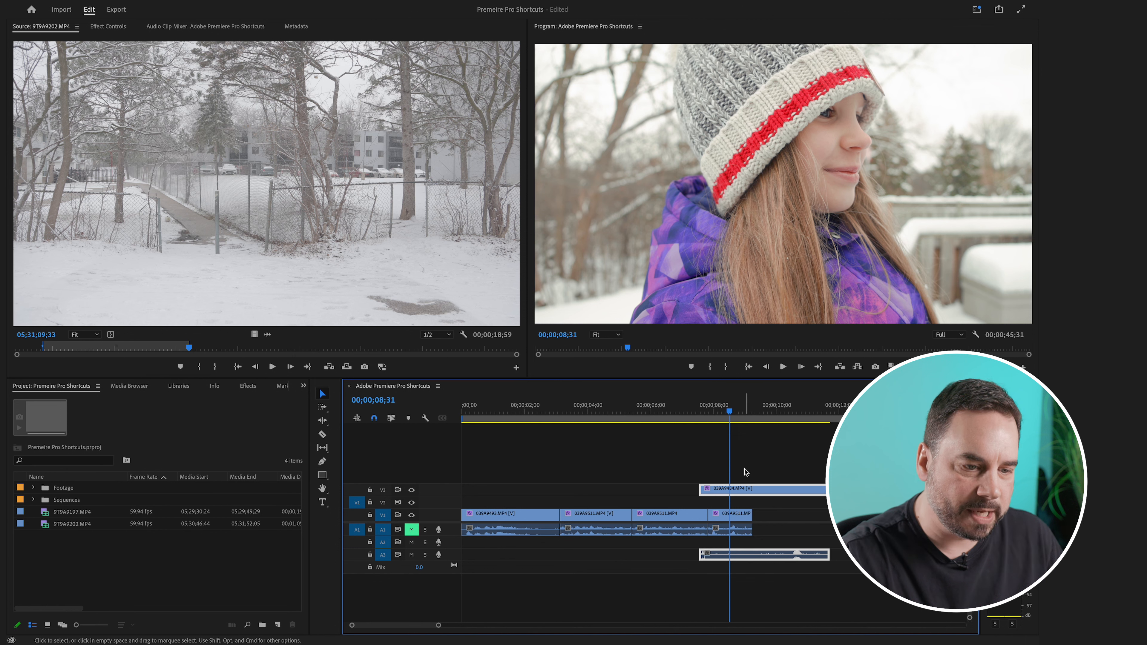
pyautogui.press('c')
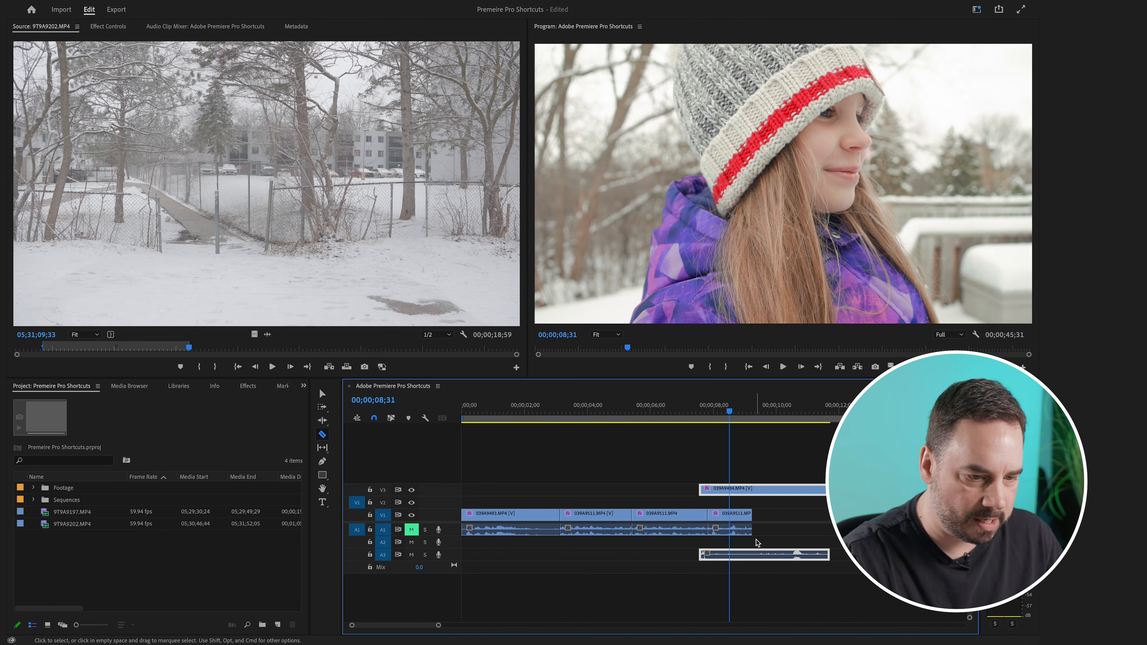
pyautogui.keyDown('shift'); pyautogui.click(732, 527); pyautogui.keyUp('shift')
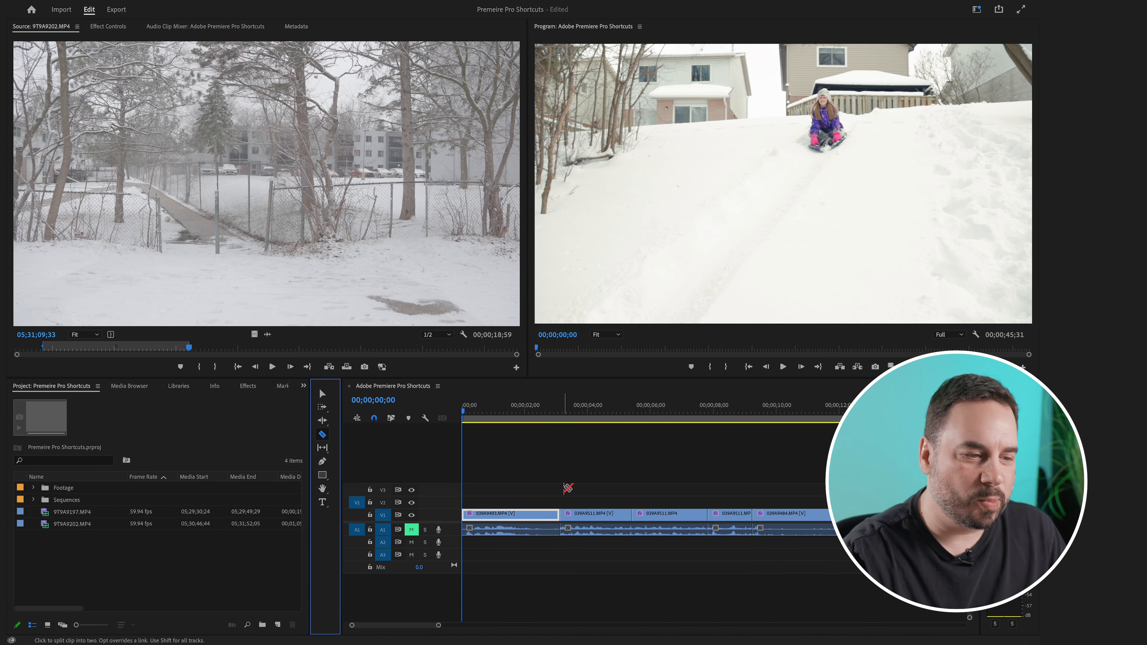
# Slip the first clip's video by about -00;00;00;53 with the Slip tool, and play the sequence from the start to 00;00;04;03
pyautogui.click(323, 448)
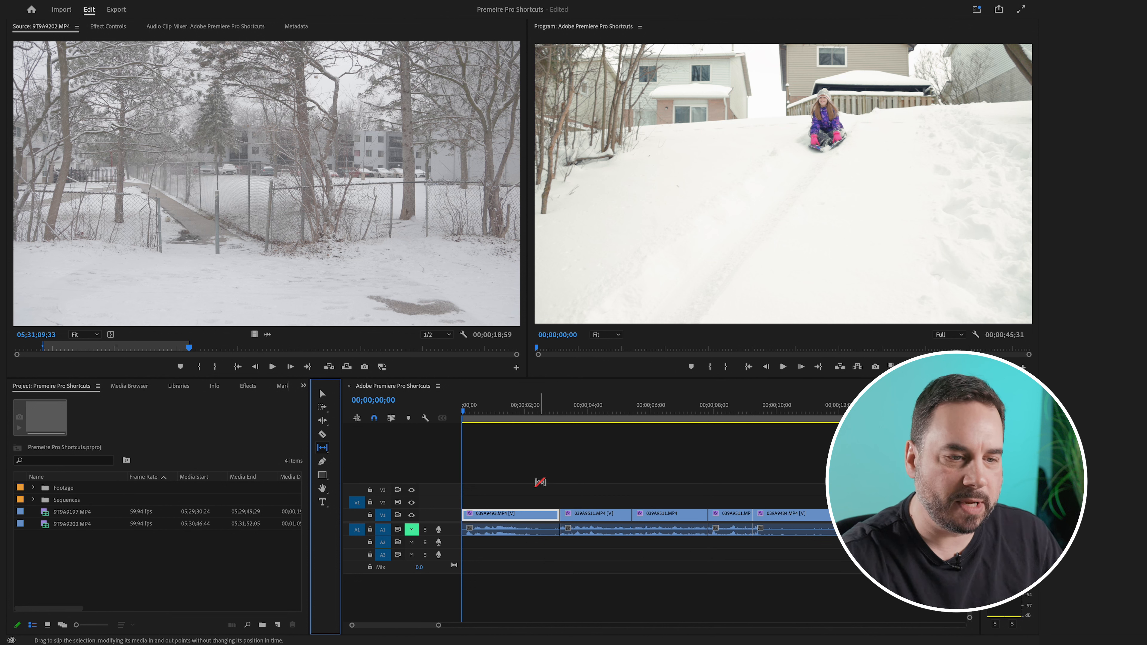
pyautogui.click(492, 514)
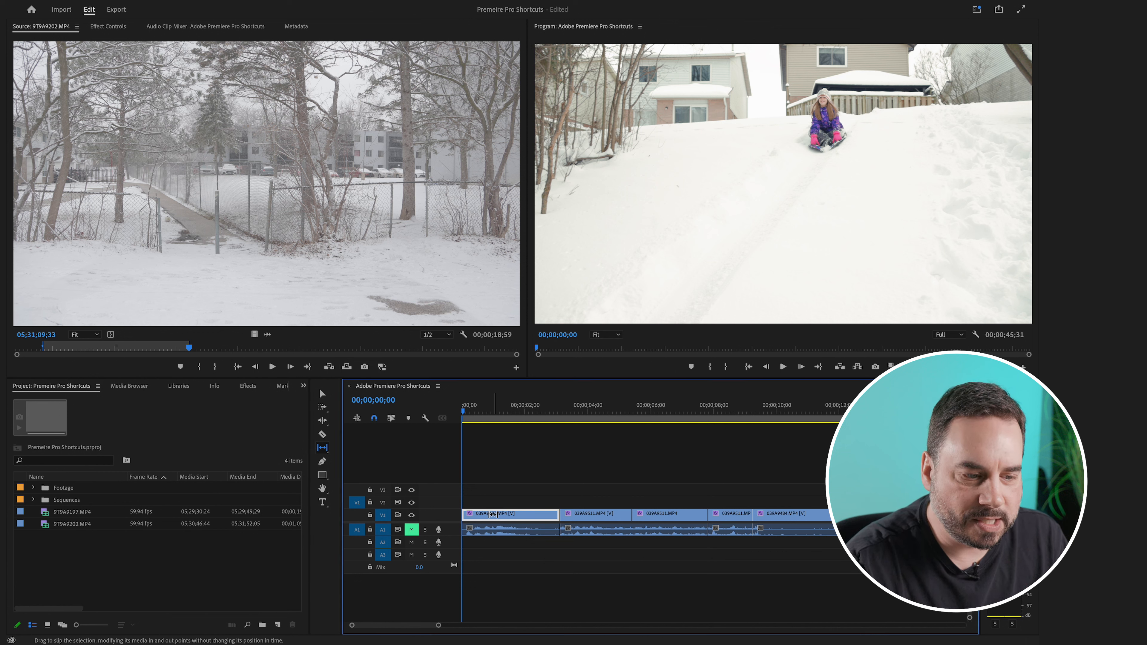
pyautogui.moveTo(492, 514); pyautogui.dragTo(466, 516)
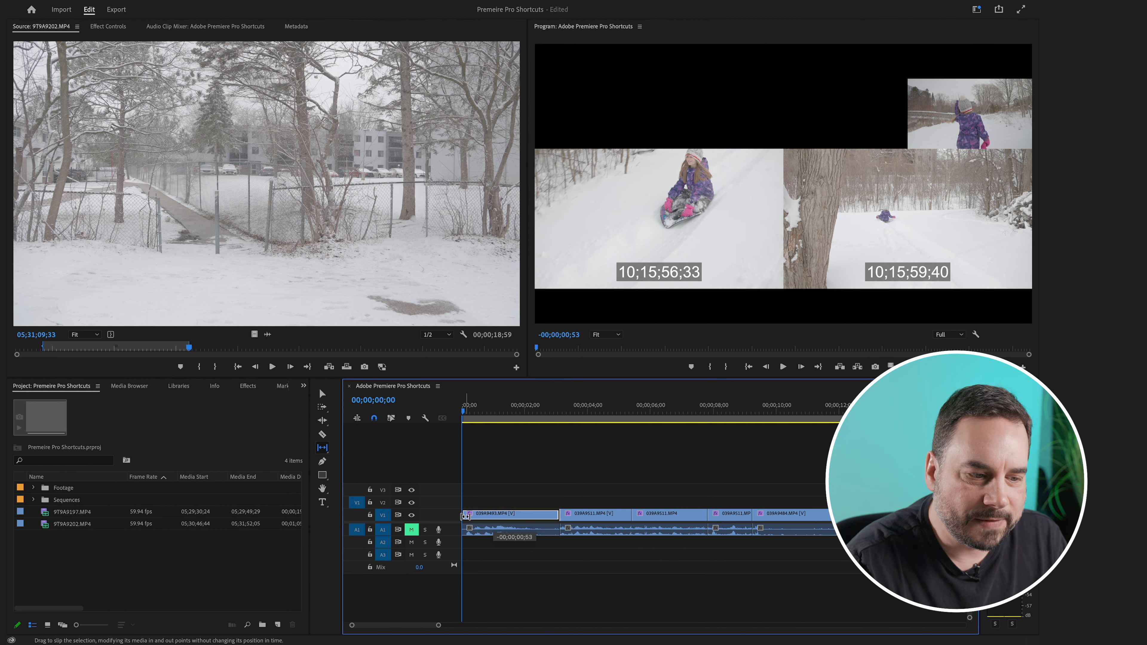
pyautogui.moveTo(466, 516); pyautogui.dragTo(465, 516)
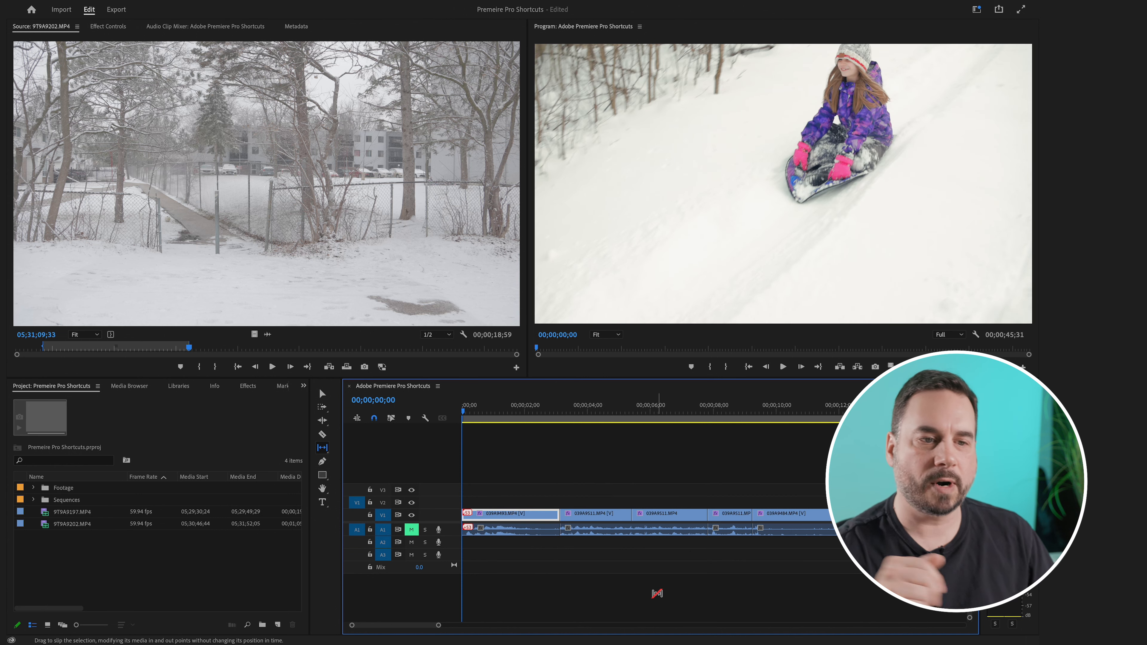
pyautogui.press('space')
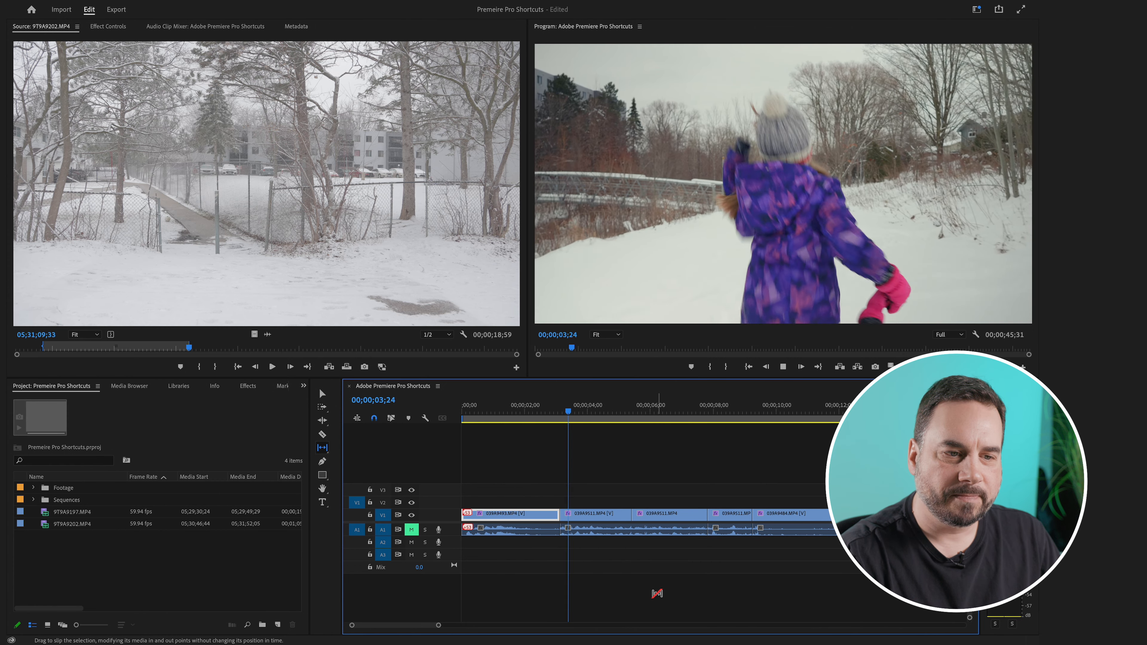
pyautogui.press('space')
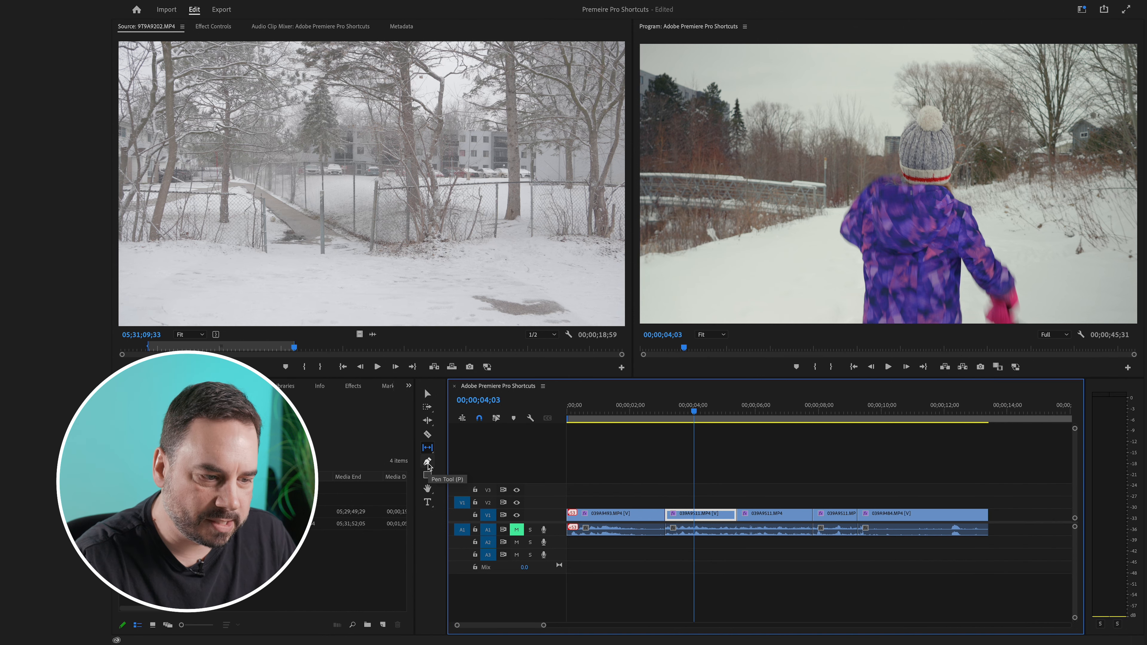
# Enlarge track A1 and add three volume keyframes around the last clip's audio peak near 00;00;12;22 with the Pen tool
pyautogui.click(427, 462)
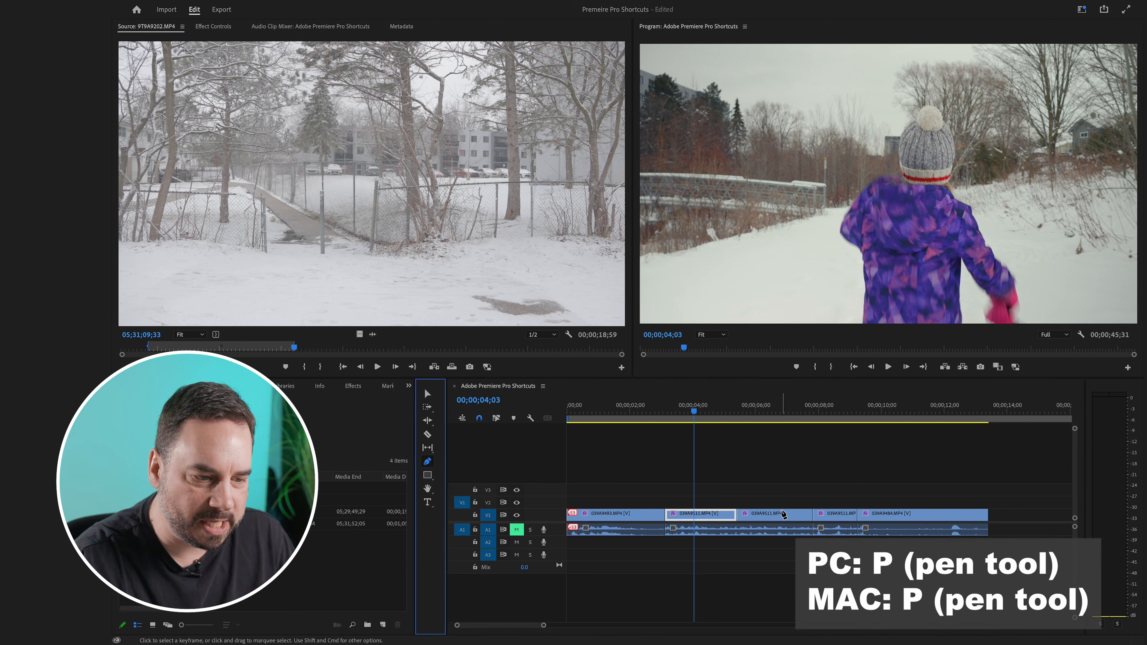
pyautogui.click(505, 579)
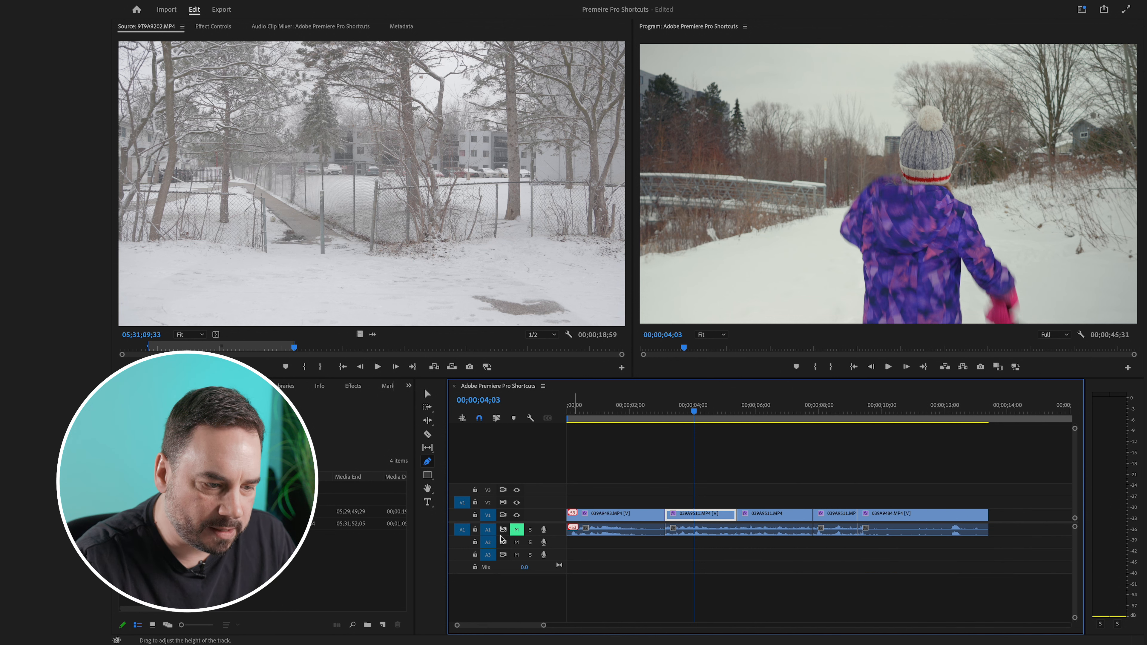
pyautogui.moveTo(559, 534); pyautogui.dragTo(558, 580)
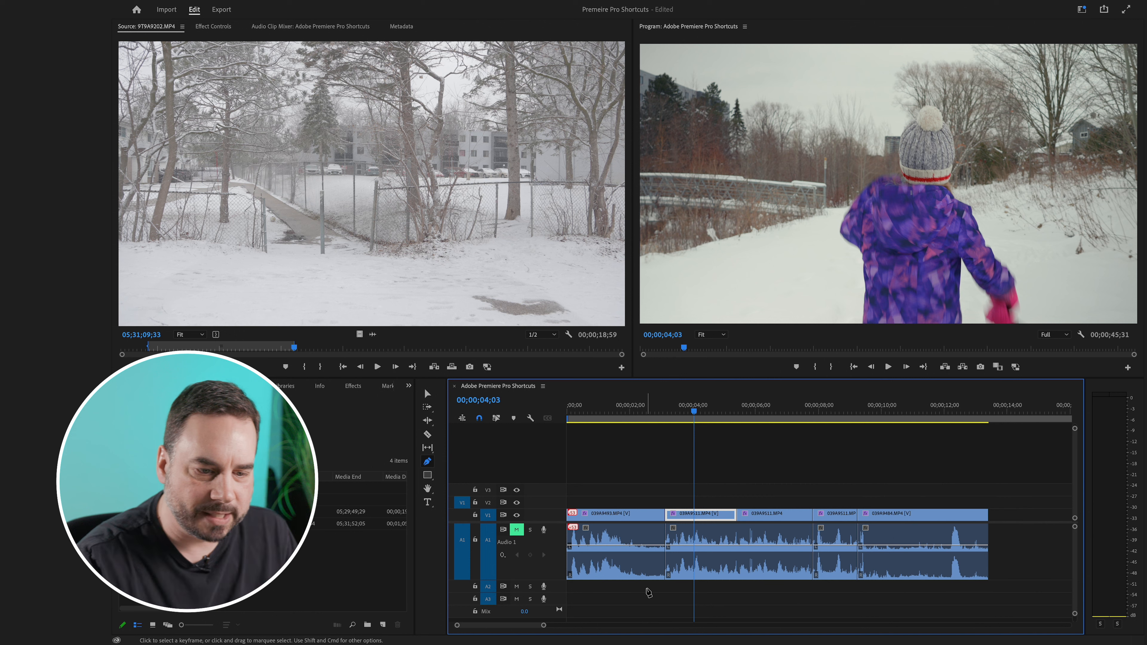
pyautogui.moveTo(947, 413); pyautogui.dragTo(955, 413)
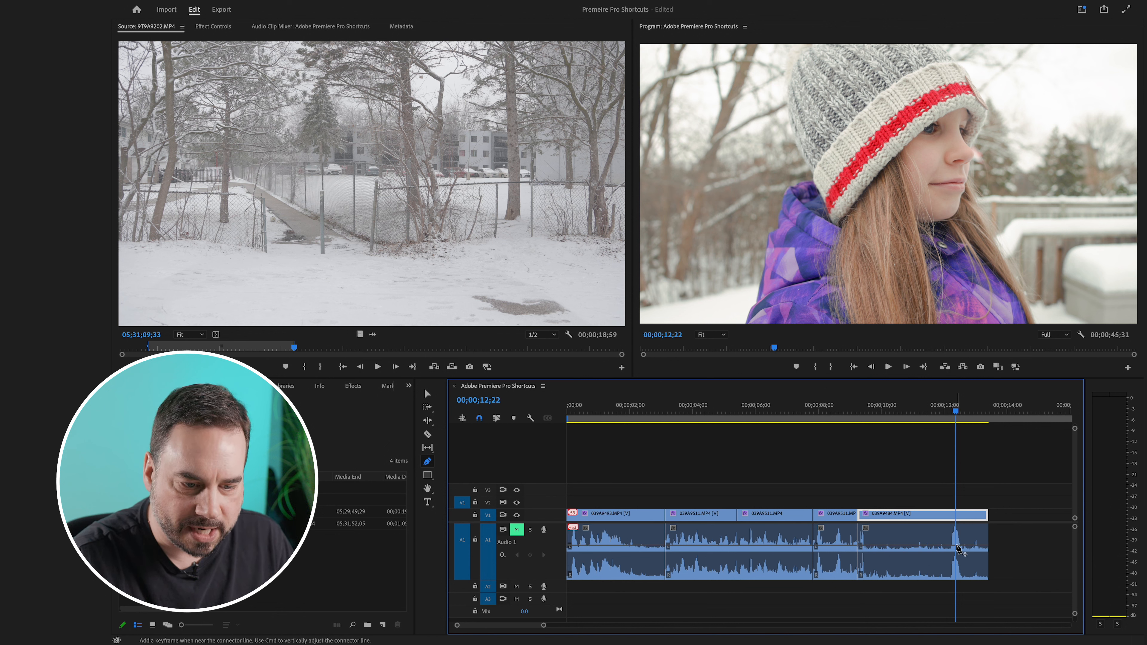
pyautogui.click(956, 546)
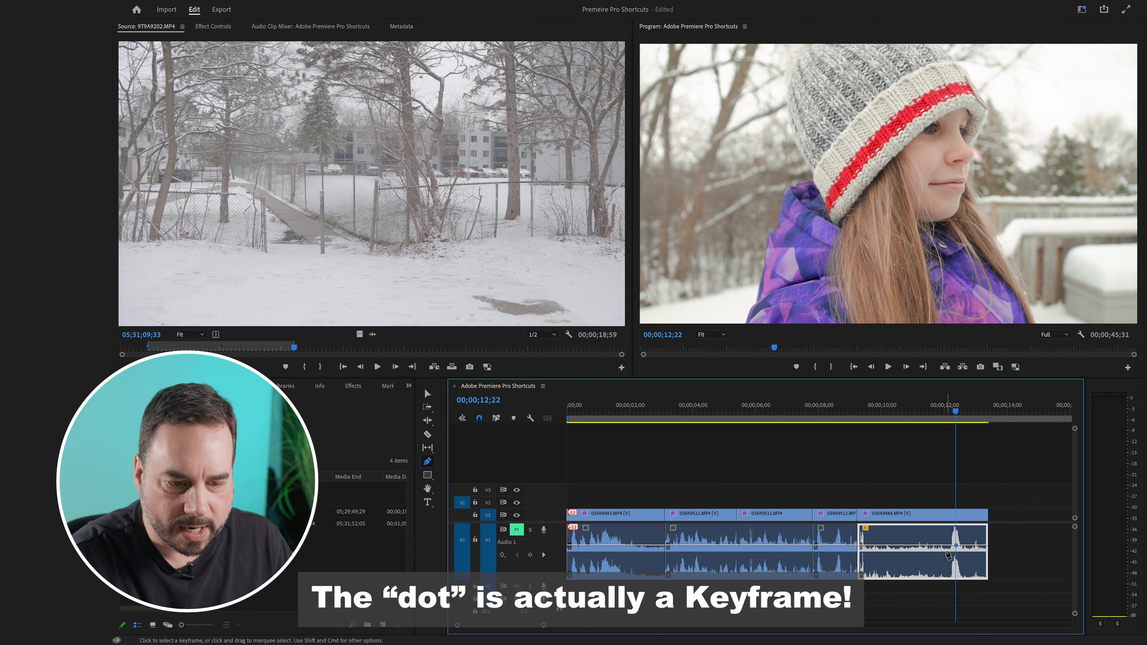
pyautogui.click(947, 546)
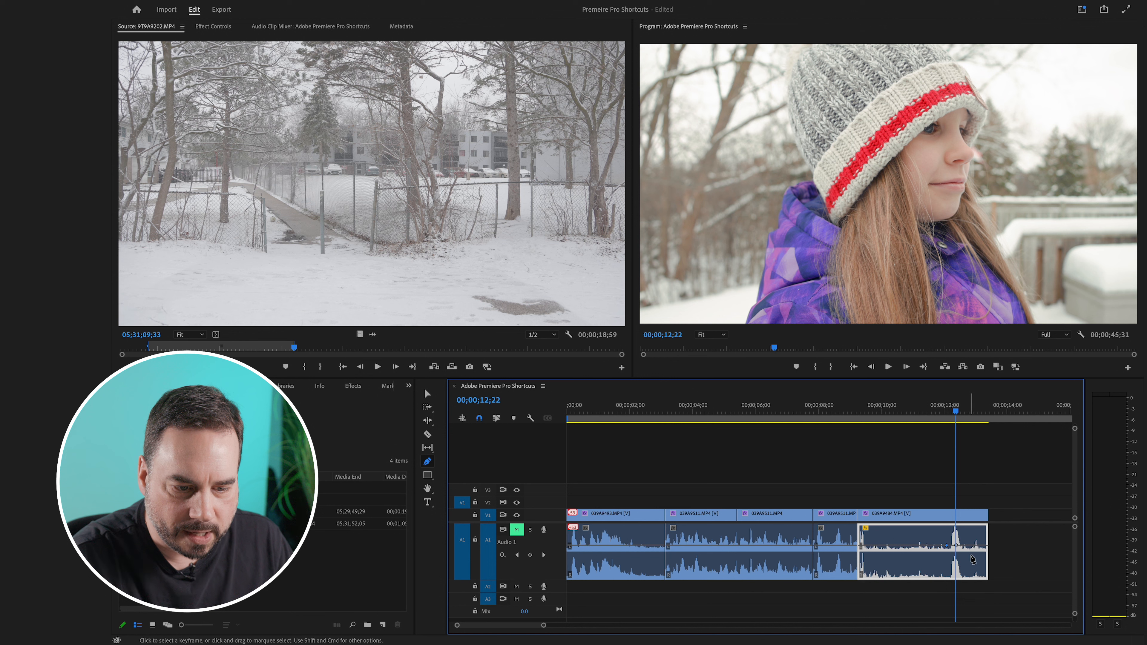
pyautogui.click(967, 547)
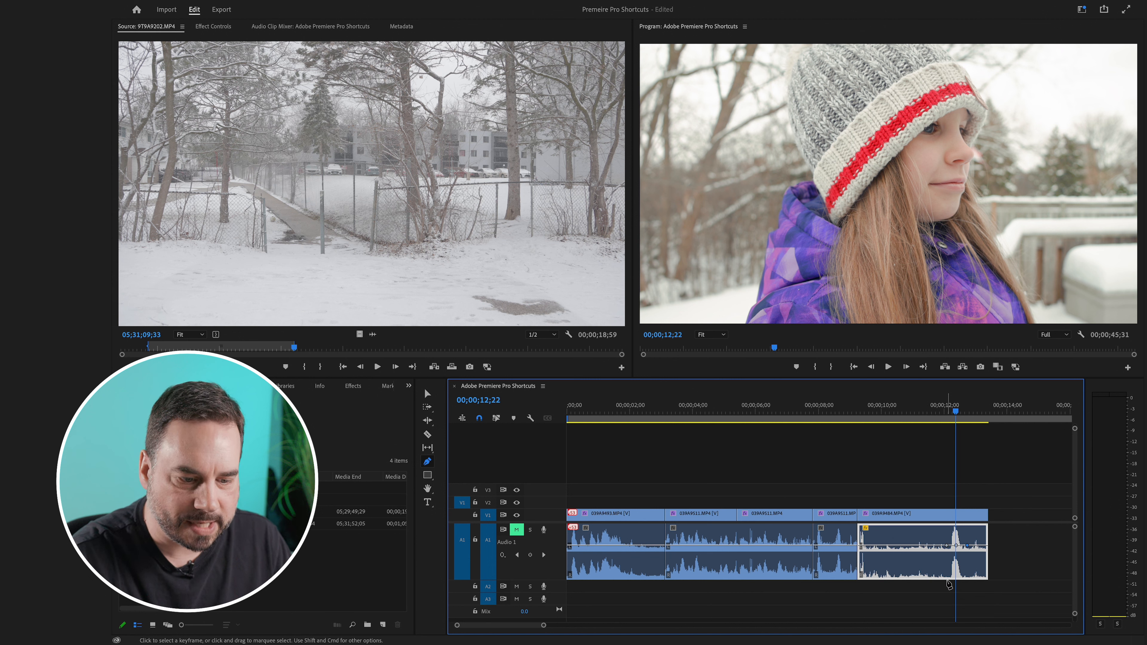
# Lower the middle volume keyframe to about -3.0 dB with the Selection tool, and play across the audio peak
pyautogui.press('v')
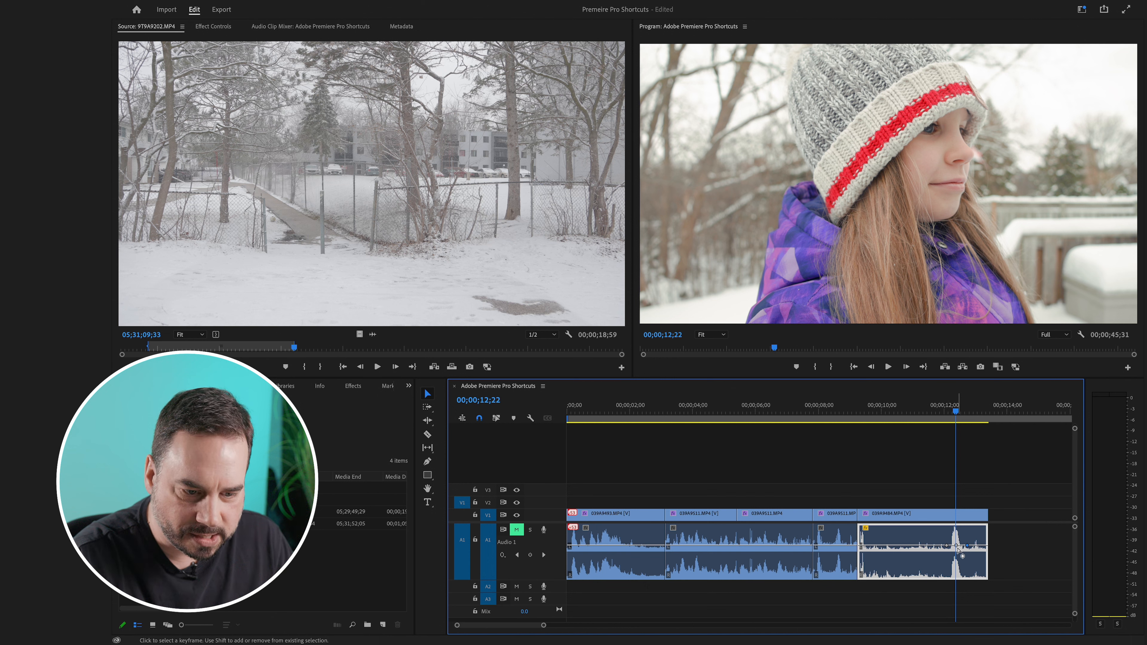
pyautogui.click(957, 546)
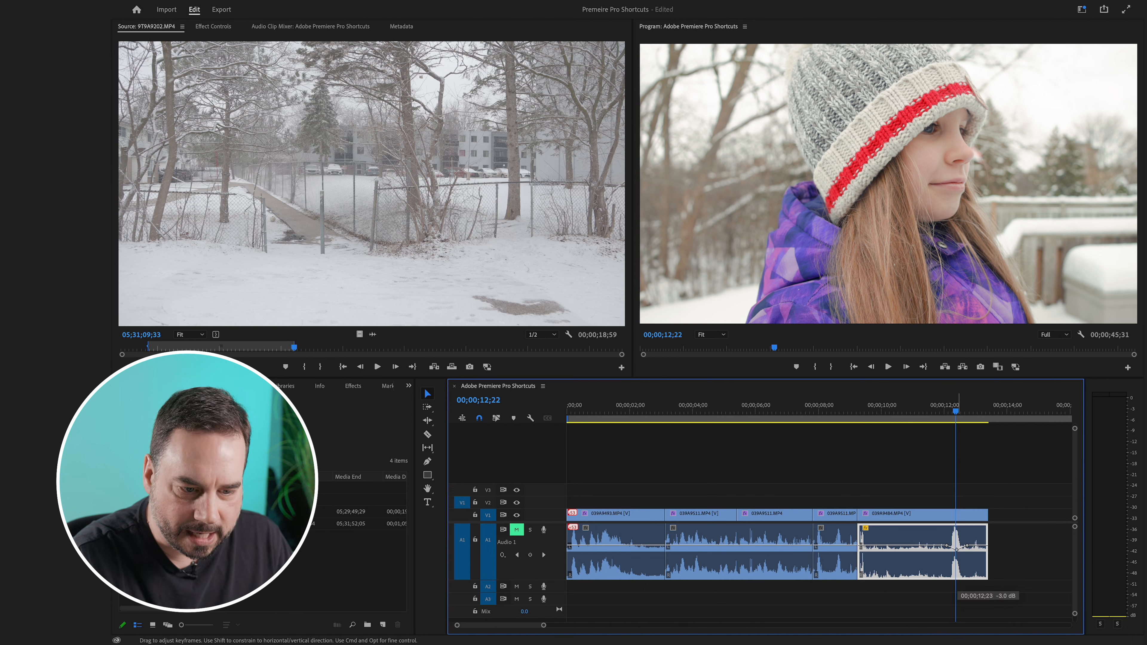
pyautogui.click(914, 400)
pyautogui.press('space')
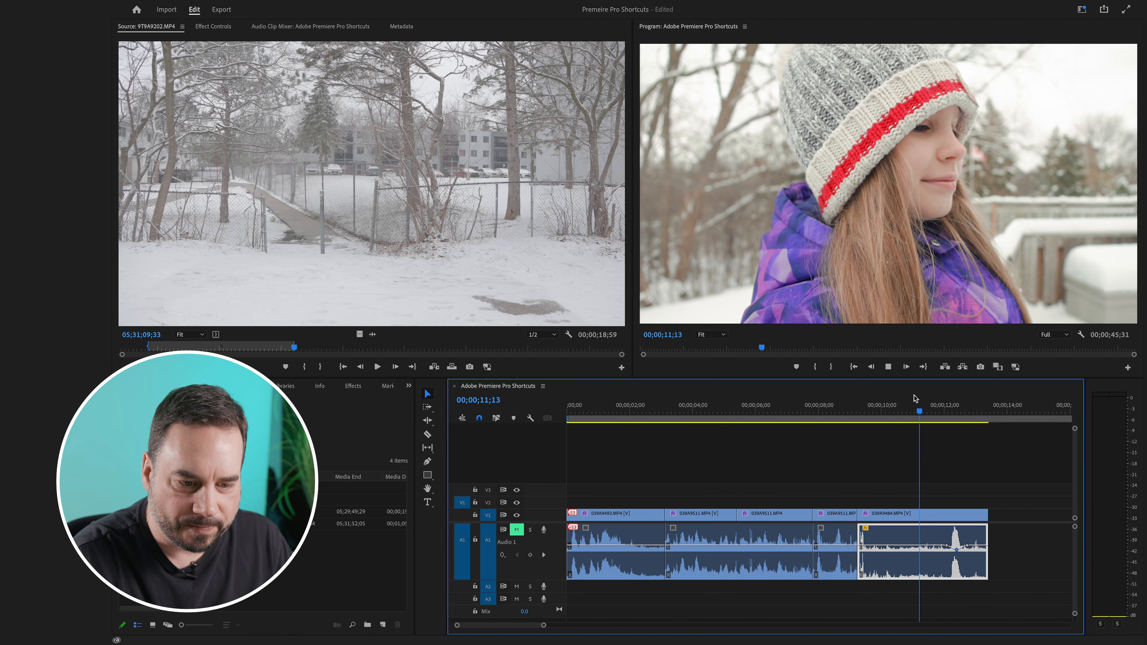
pyautogui.press('space')
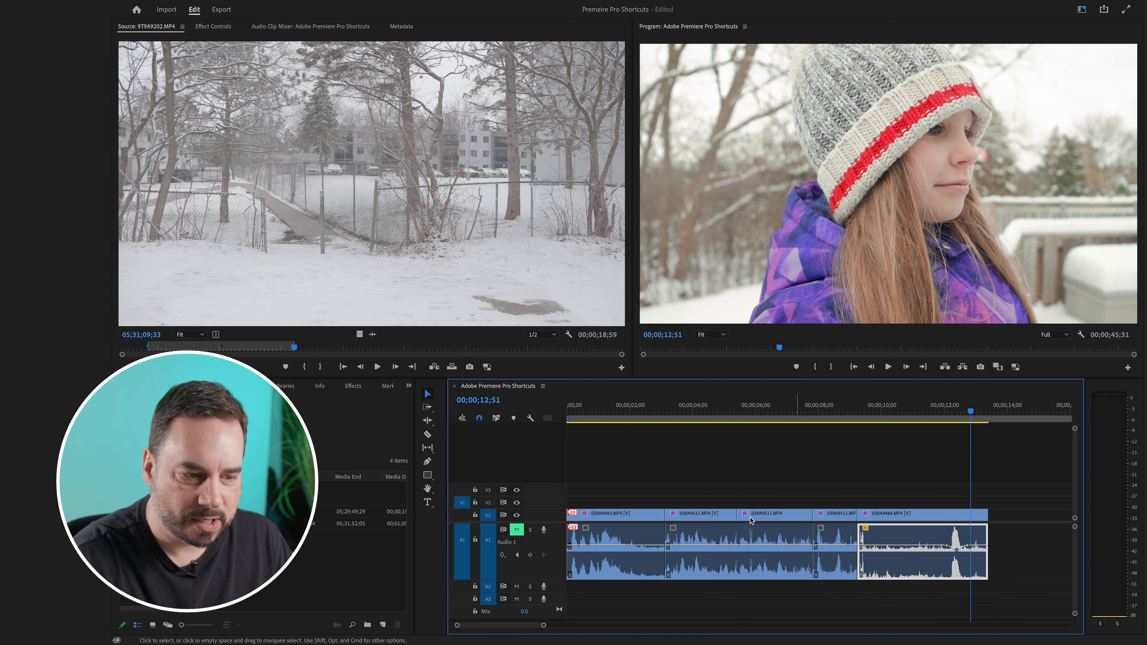
# Unmute track A1 and play the last clip across its audio peak to 00;00;12;53
pyautogui.click(516, 529)
pyautogui.click(927, 400)
pyautogui.press('space')
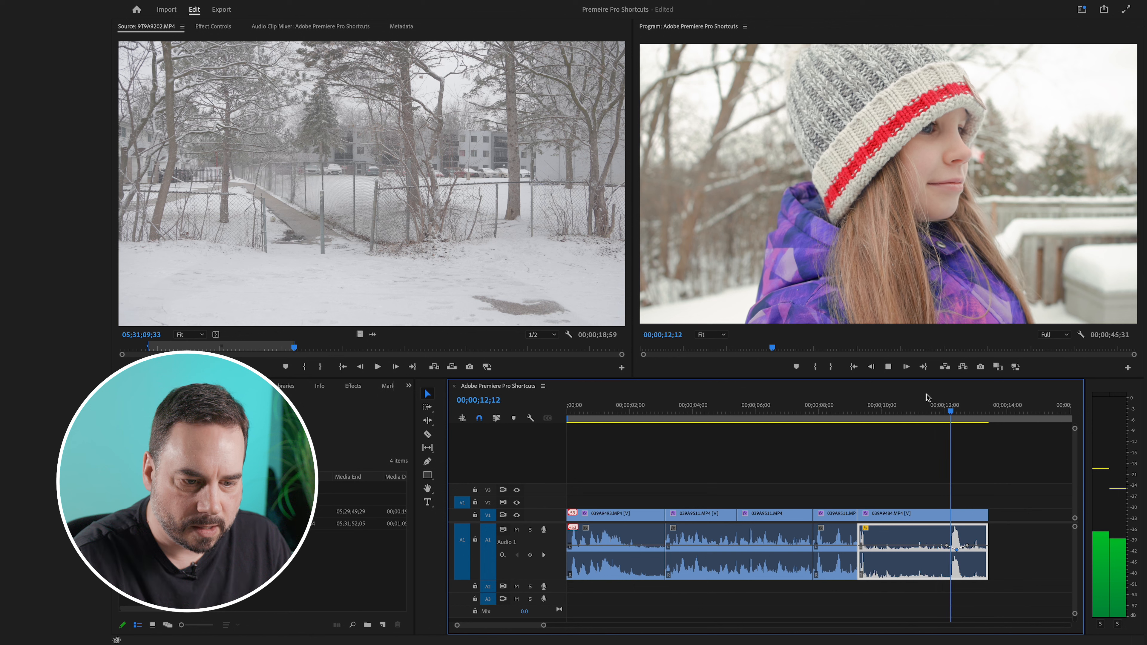
pyautogui.press('space')
# Lower the middle volume keyframe to about -26.2 dB and again almost to the clip's lower edge, playing the peak after each change
pyautogui.moveTo(958, 552); pyautogui.dragTo(957, 568)
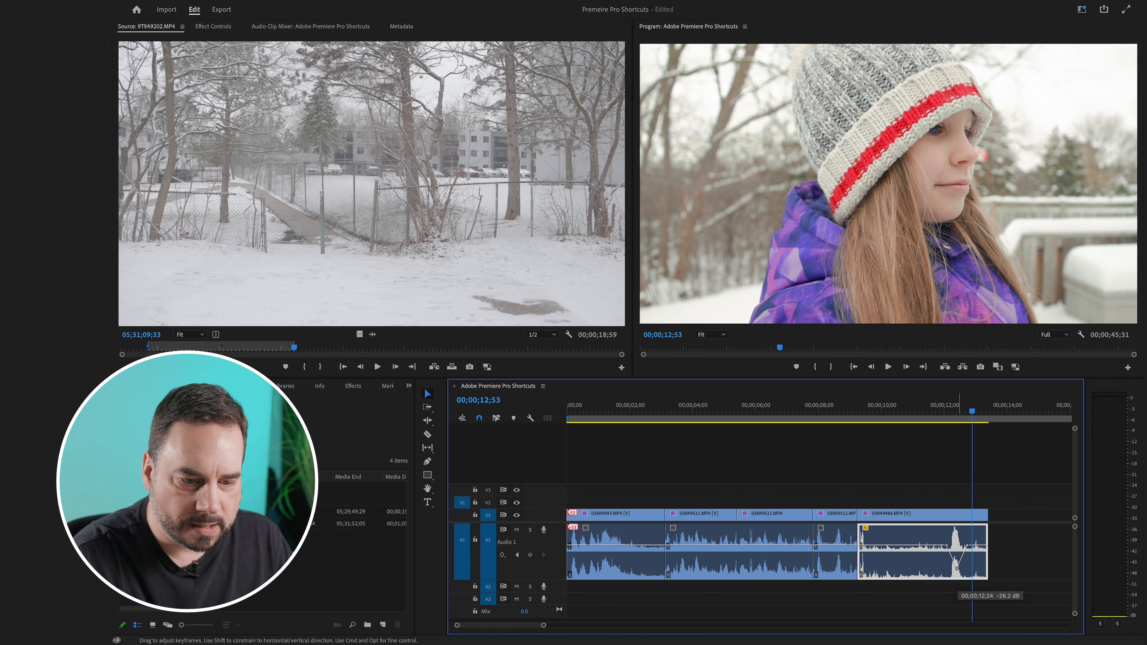
pyautogui.click(932, 405)
pyautogui.press('space')
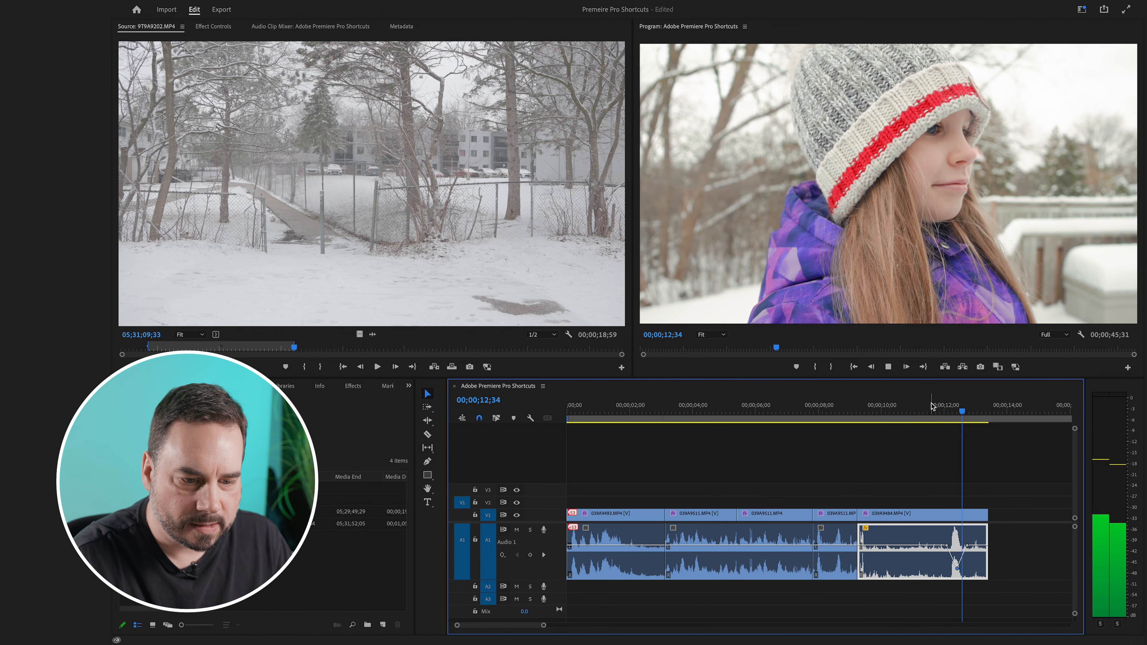
pyautogui.press('space')
pyautogui.moveTo(957, 568); pyautogui.dragTo(956, 576)
pyautogui.click(913, 410)
pyautogui.press('space')
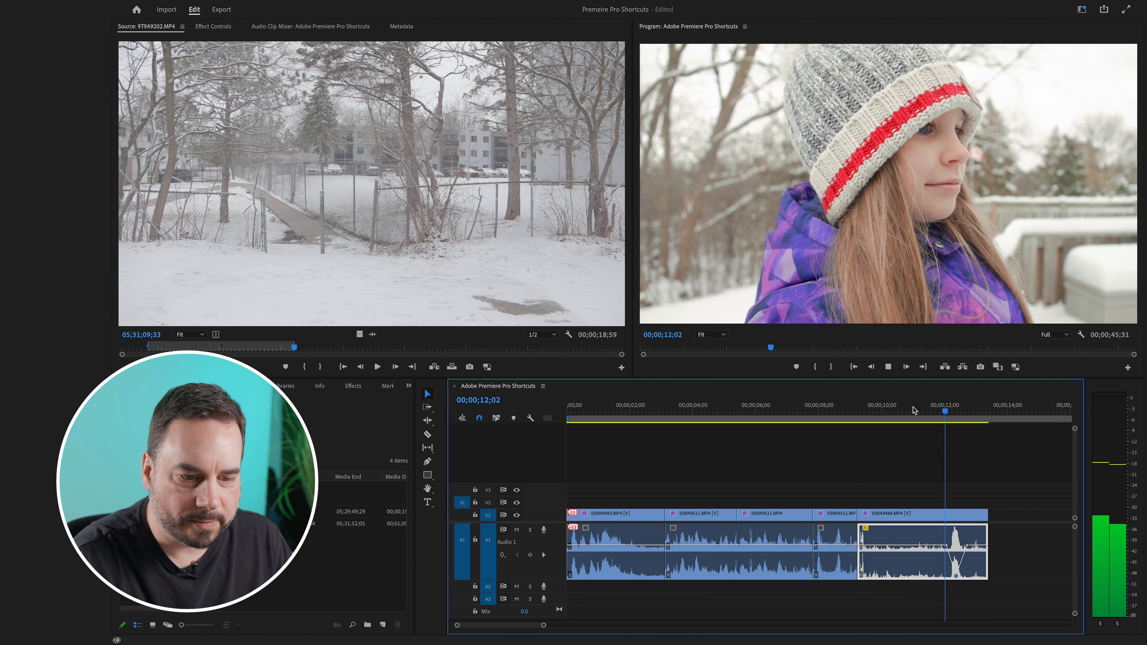
pyautogui.press('space')
# Raise the middle volume keyframe to the upper edge of the last clip's audio, and play across the peak to 00;00;12;50
pyautogui.moveTo(957, 577); pyautogui.dragTo(956, 528)
pyautogui.click(938, 409)
pyautogui.press('space')
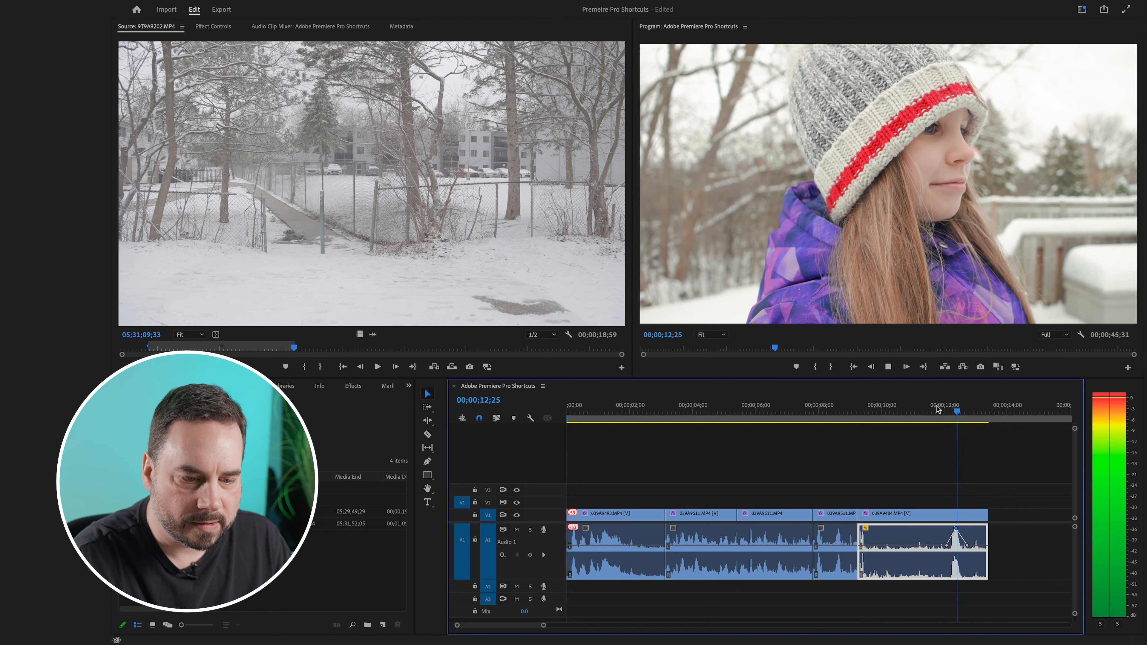
pyautogui.press('space')
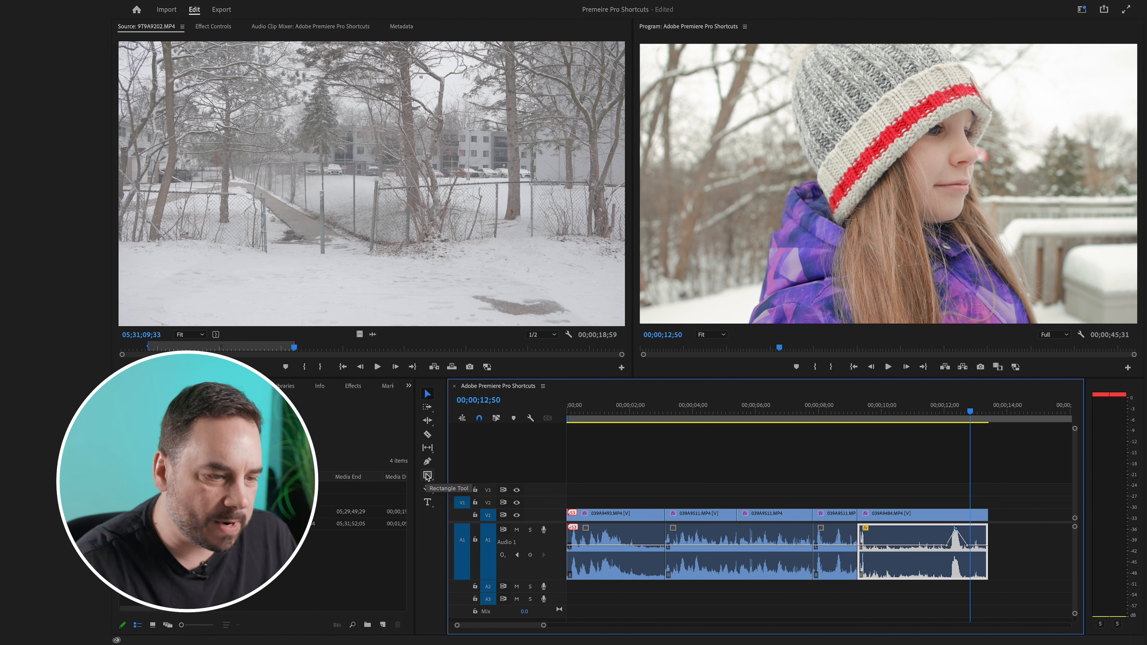
# Show the Rectangle, Ellipse and Polygon tool choices, and pan the timeline back and forth with the Hand tool
pyautogui.click(426, 476)
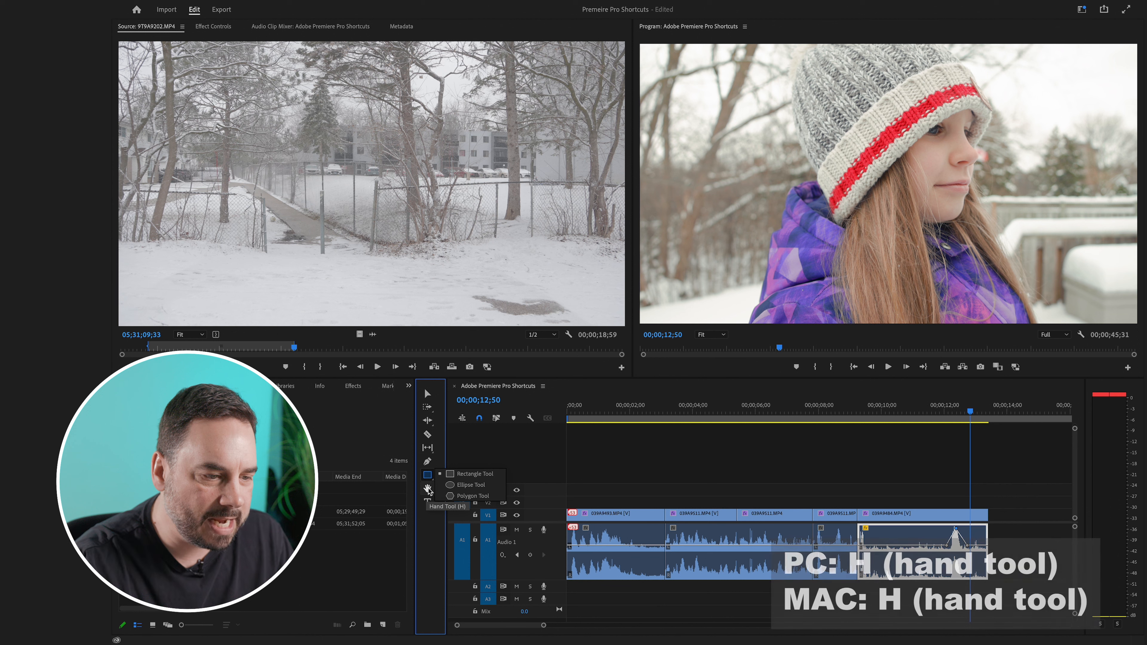
pyautogui.click(428, 489)
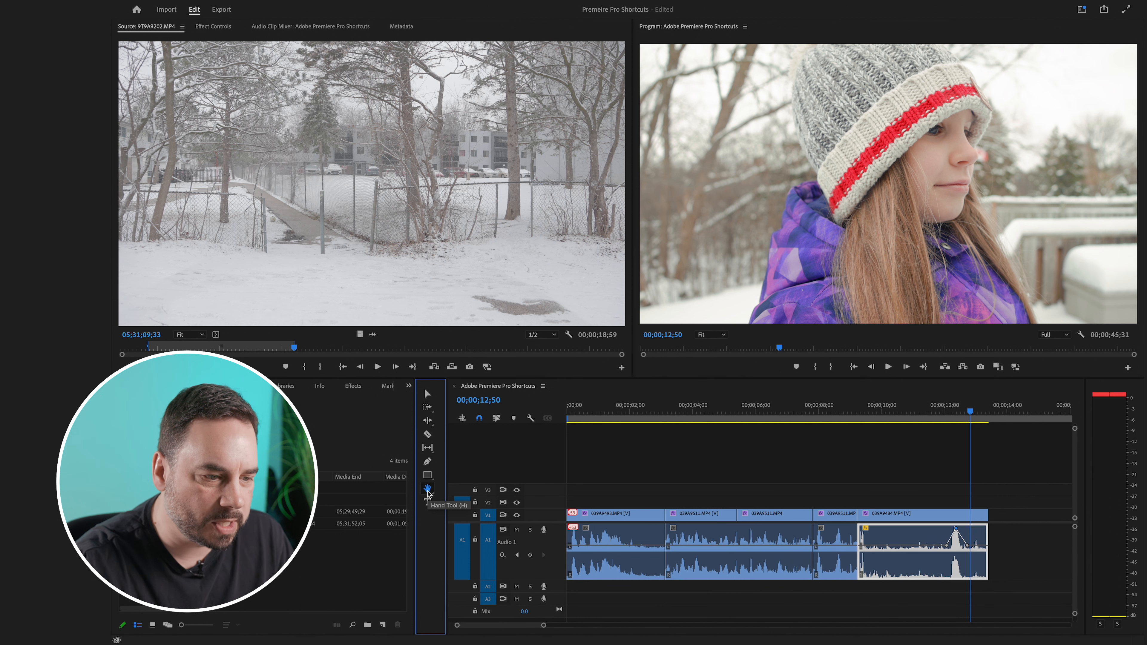
pyautogui.moveTo(793, 480); pyautogui.dragTo(963, 488)
pyautogui.moveTo(768, 478); pyautogui.dragTo(563, 479)
pyautogui.moveTo(819, 478); pyautogui.dragTo(907, 481)
pyautogui.moveTo(808, 472); pyautogui.dragTo(956, 472)
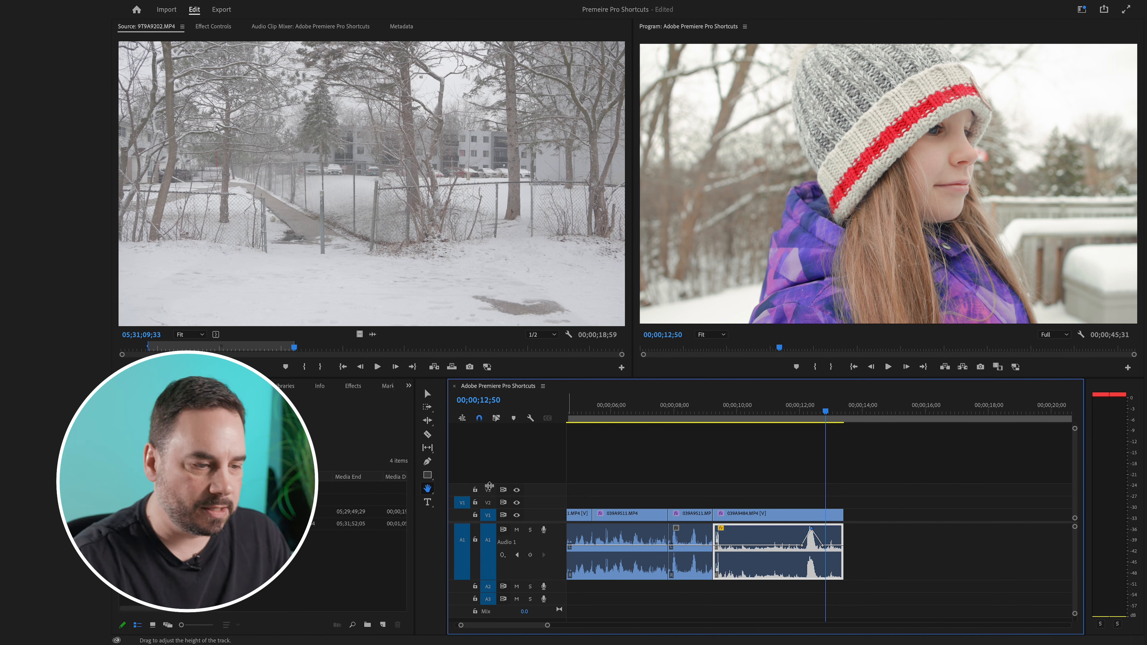
# Add the text "Typing" over the footage at 00;00;12;50 with the Type tool, and move the playhead to 00;00;13;04
pyautogui.click(427, 503)
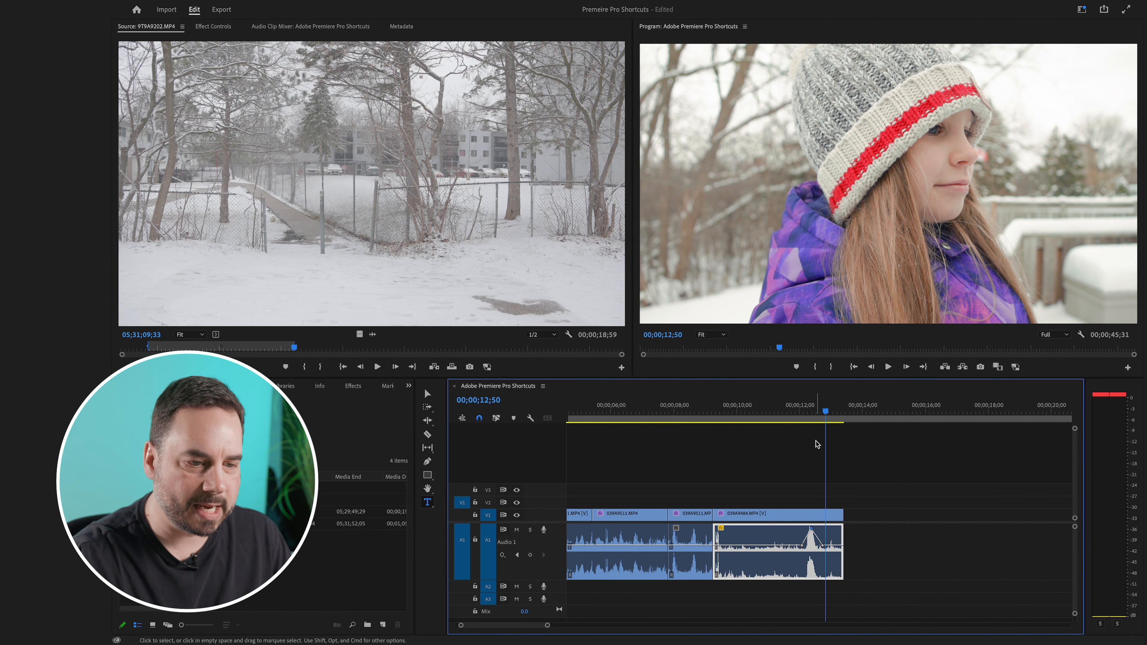
pyautogui.click(718, 212)
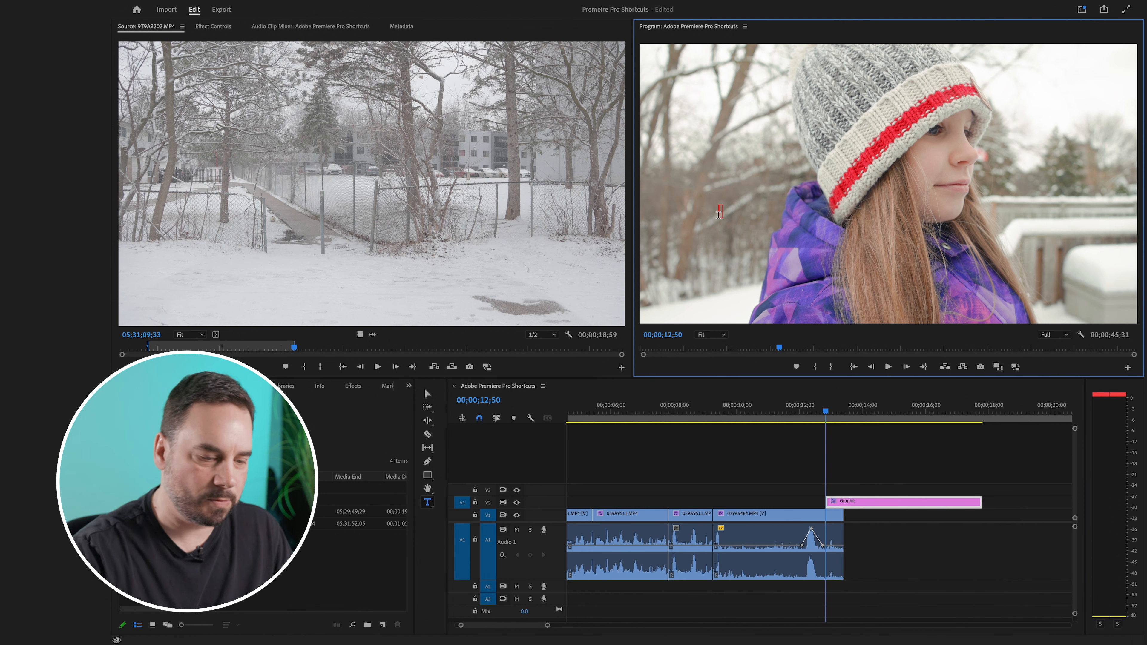
pyautogui.write('Typing')
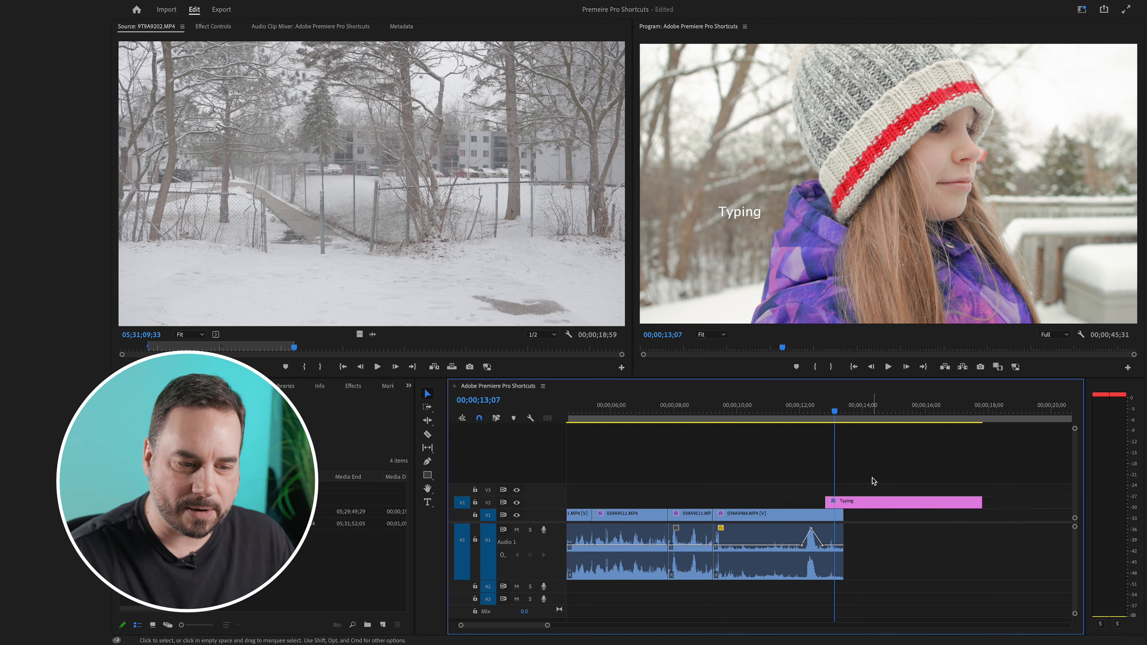
pyautogui.moveTo(848, 412); pyautogui.dragTo(836, 414)
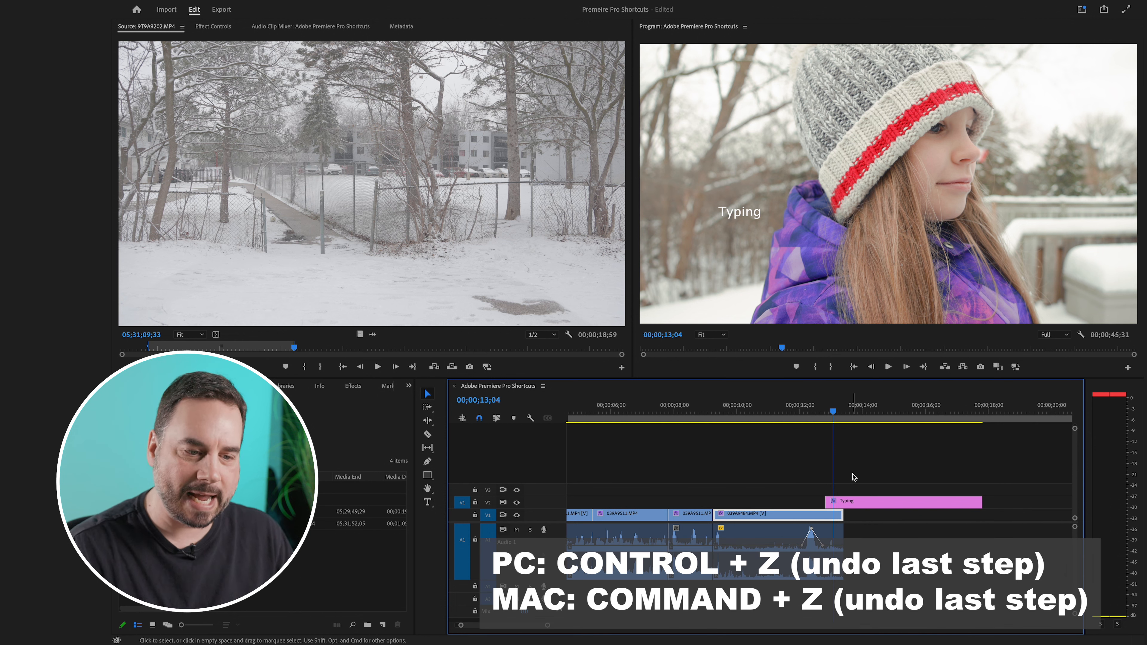
# Undo the typed text, its title graphic and the last clip's volume keyframe edits one by one
pyautogui.press('super+z')
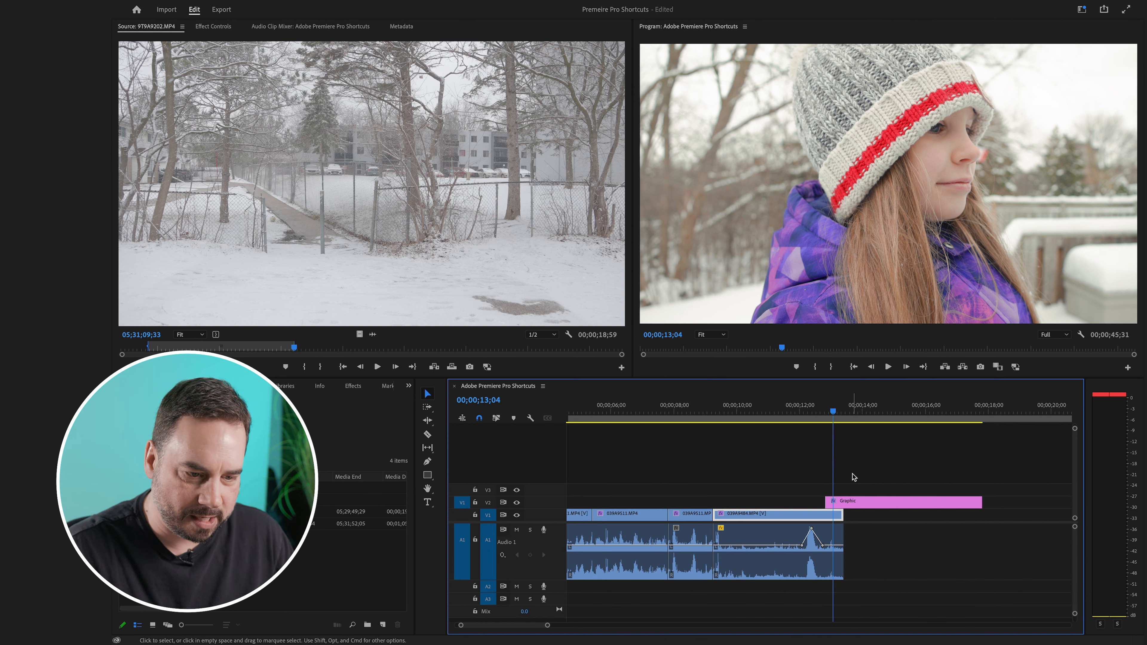
pyautogui.press('super+z')
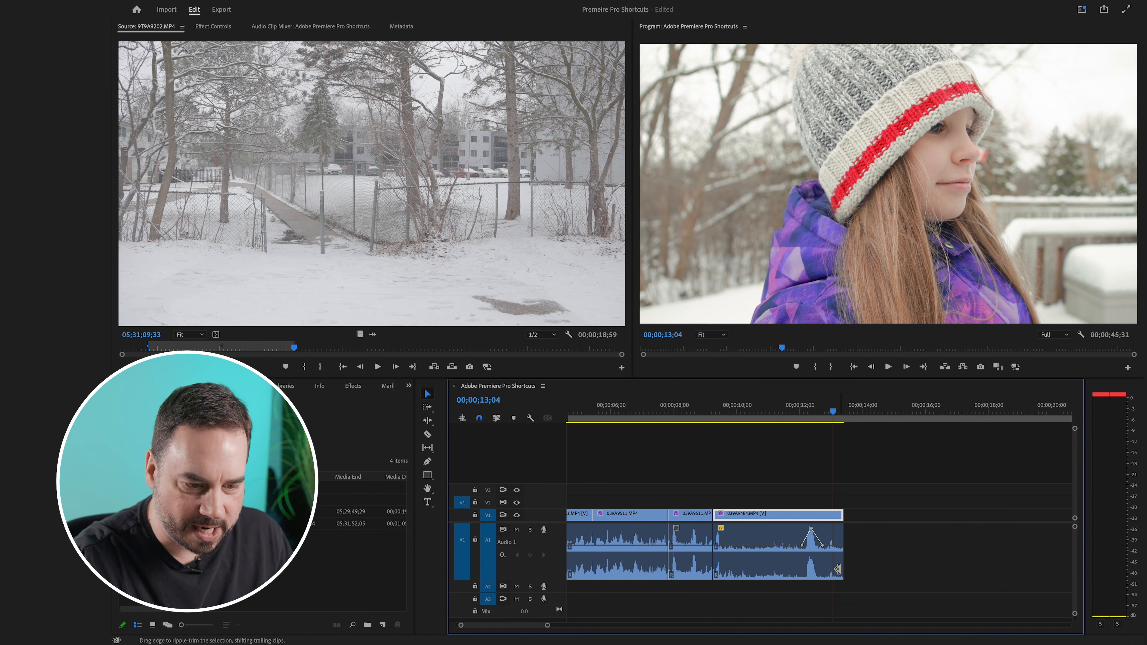
pyautogui.press('super+z')
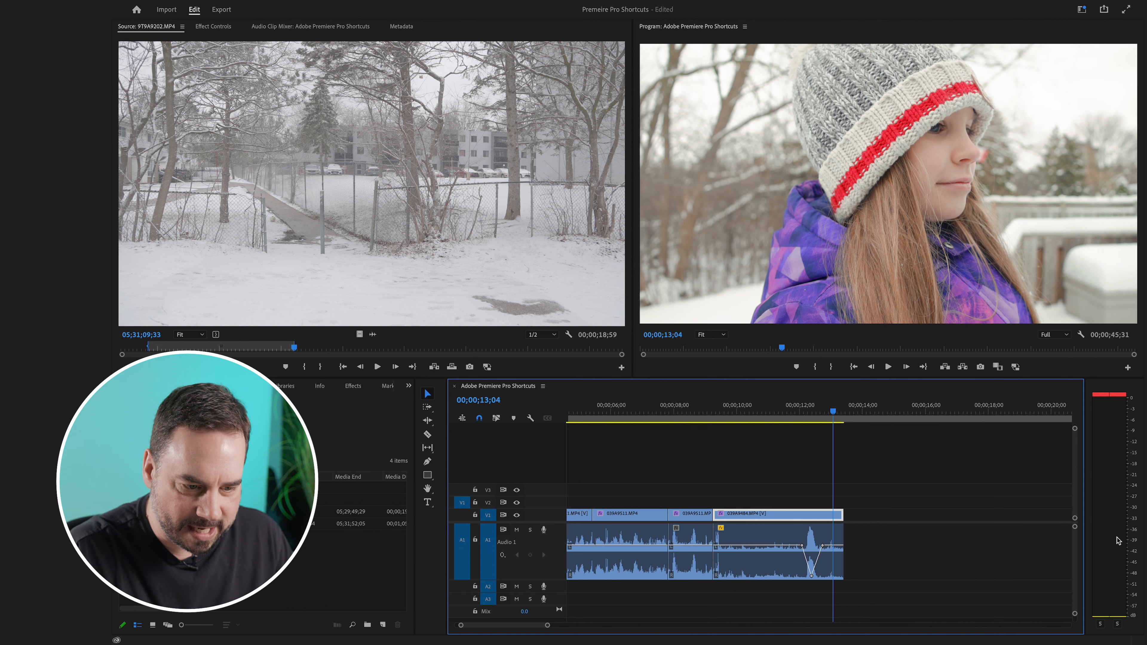
pyautogui.press('super+shift+z')
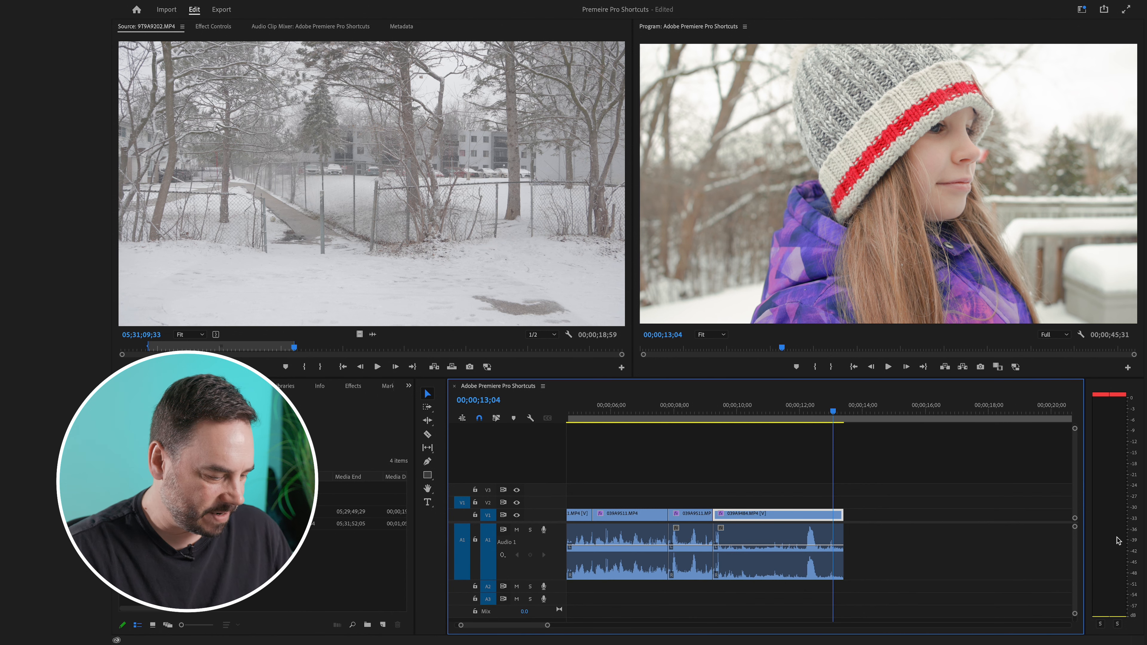
# Redo the last clip's volume keyframe edits, the title graphic and its text "Typing"
pyautogui.hotkey('ctrl', 'shift', 'z')
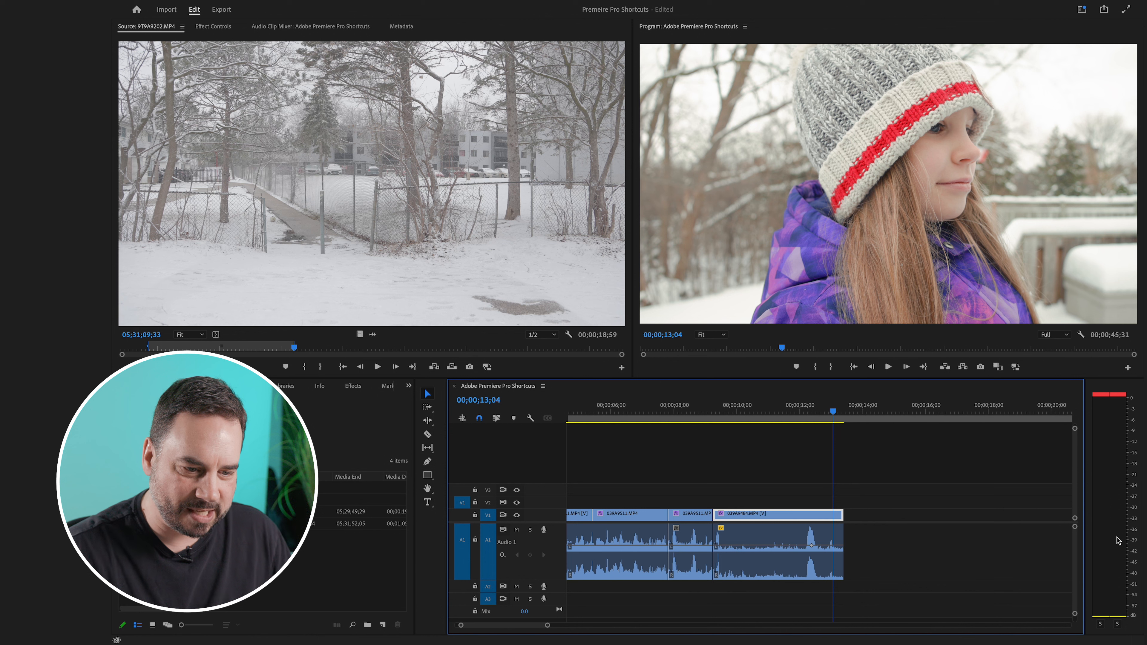
pyautogui.hotkey('ctrl', 'shift', 'z')
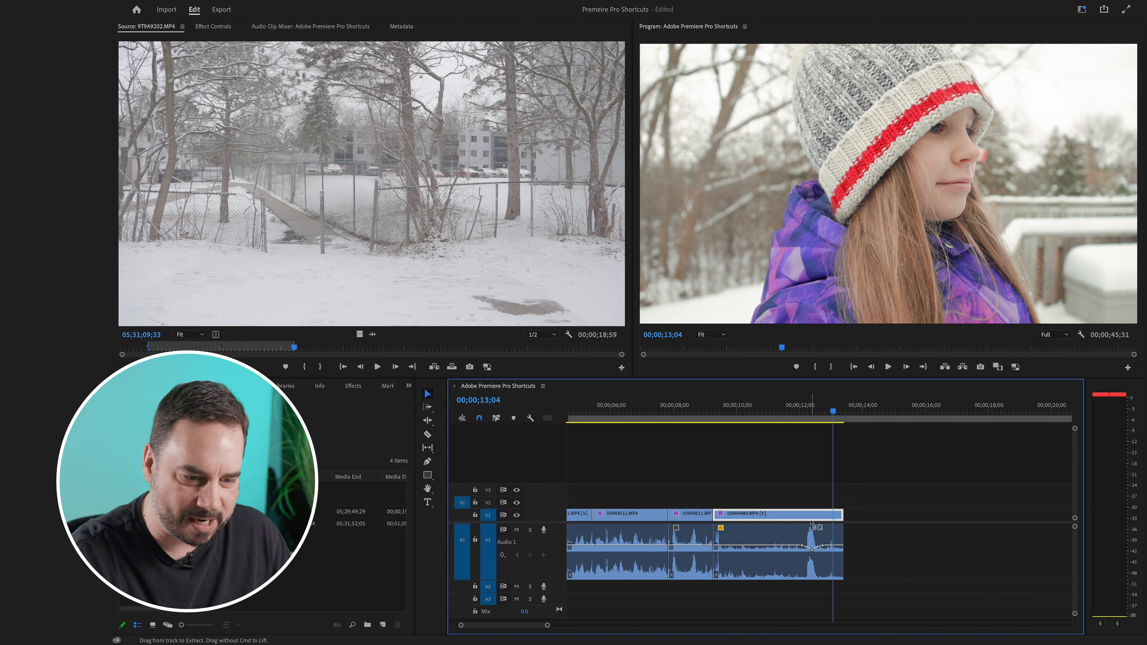
pyautogui.hotkey('ctrl', 'shift', 'z')
pyautogui.hotkey('ctrl', 'shift', 'z')
pyautogui.hotkey('ctrl', 'shift', 'z')
pyautogui.hotkey('ctrl', 'shift', 'z')
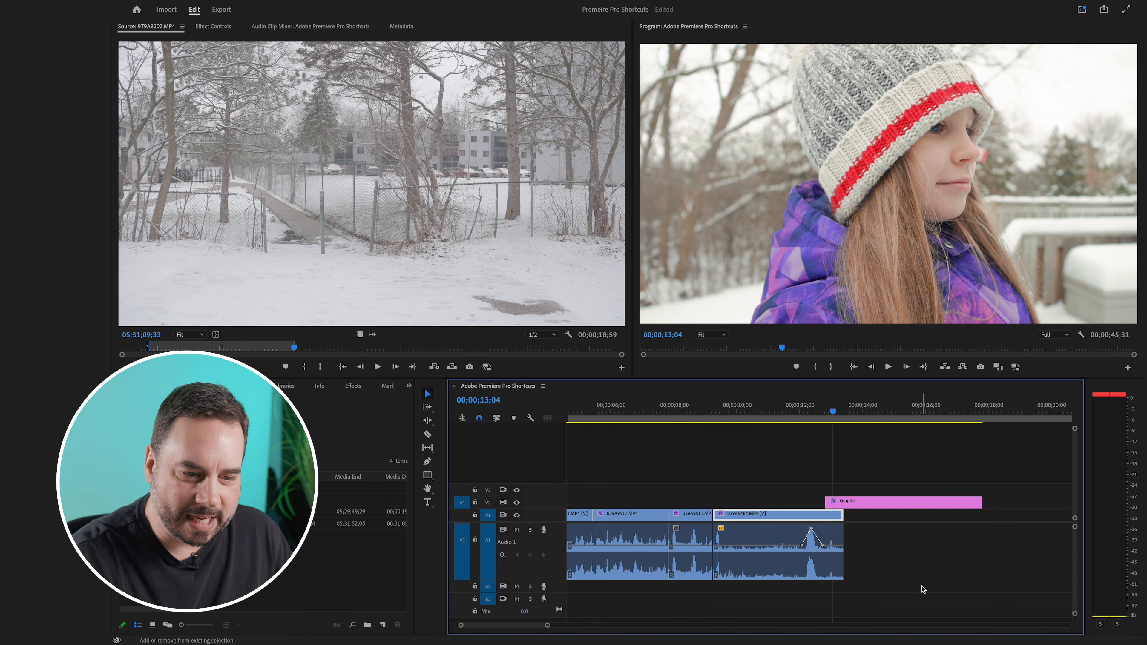
pyautogui.hotkey('ctrl', 'shift', 'z')
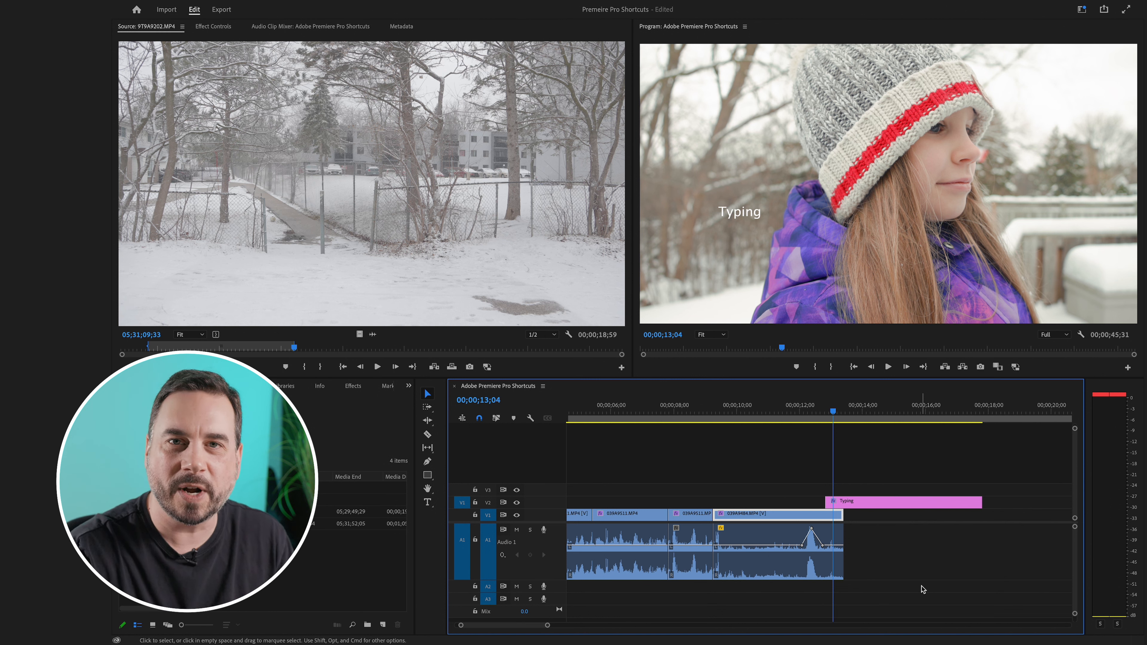
# Open the export settings for the sequence and choose the High Quality 2160p 4K preset
pyautogui.click(727, 474)
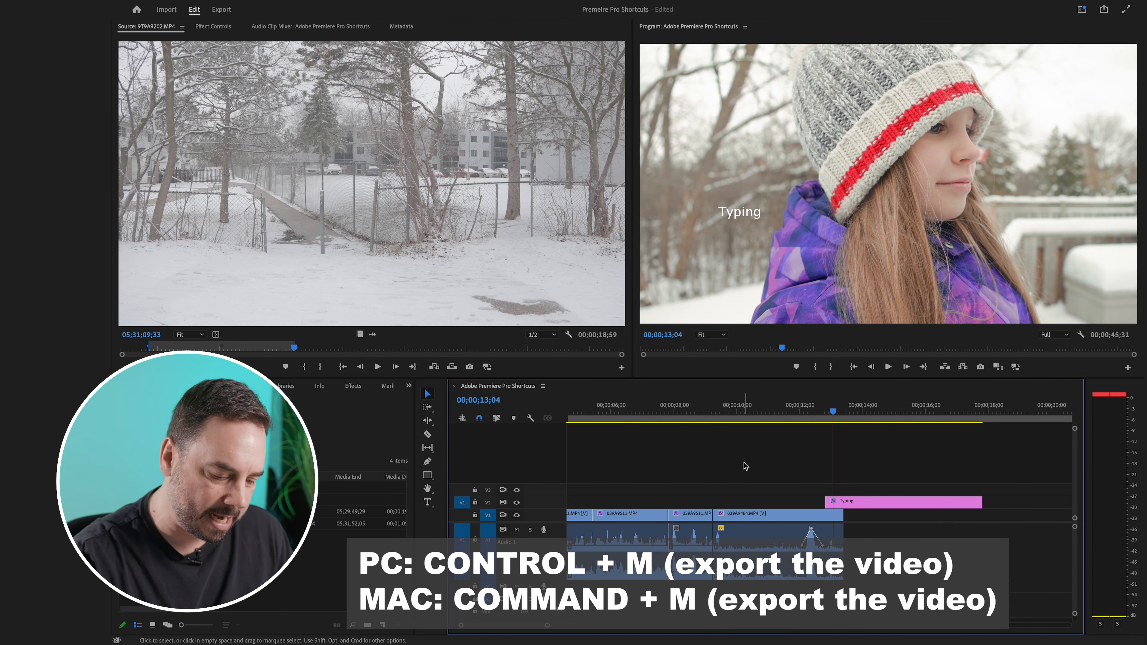
pyautogui.press('super+m')
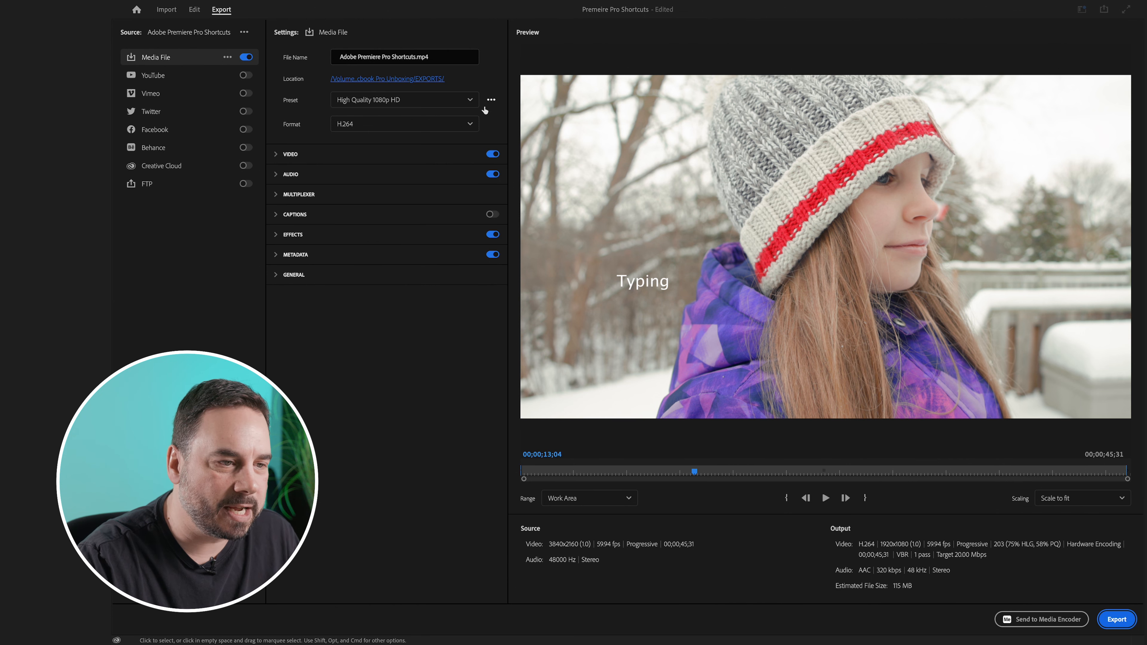
pyautogui.click(469, 103)
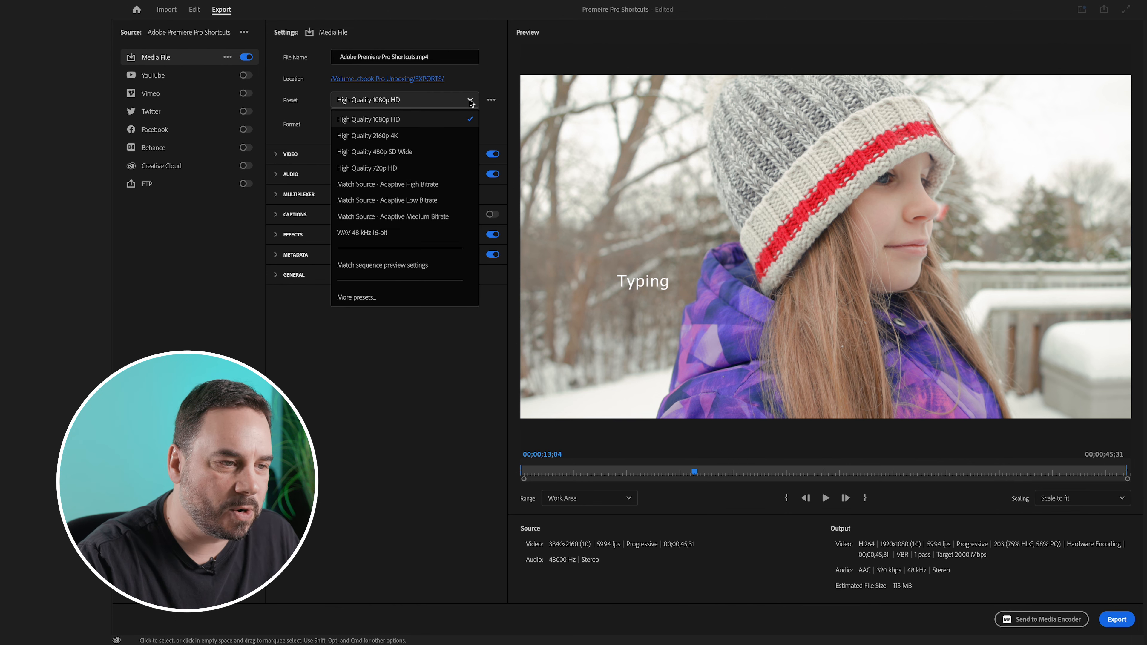
pyautogui.click(394, 138)
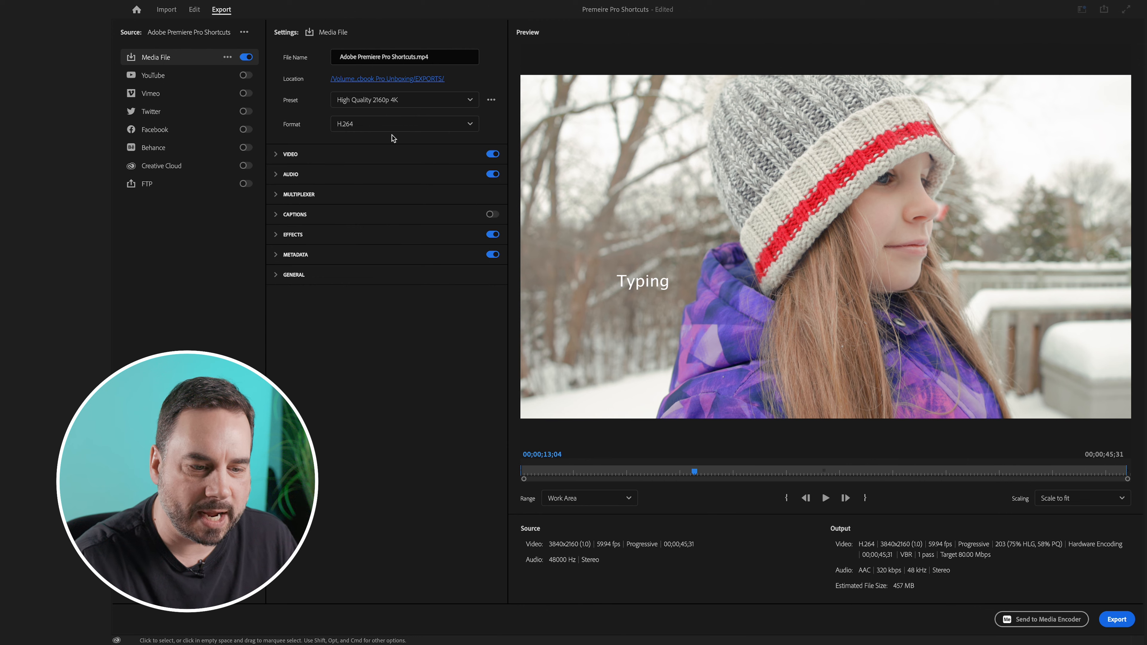